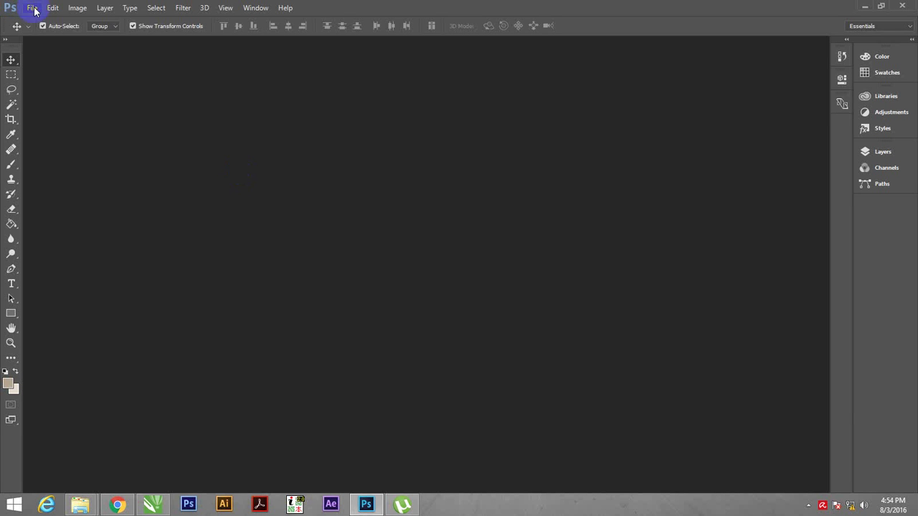
Create a new U.S. Paper Letter document, 8.5 × 11 inches at 300 ppi.
click(33, 7)
click(34, 18)
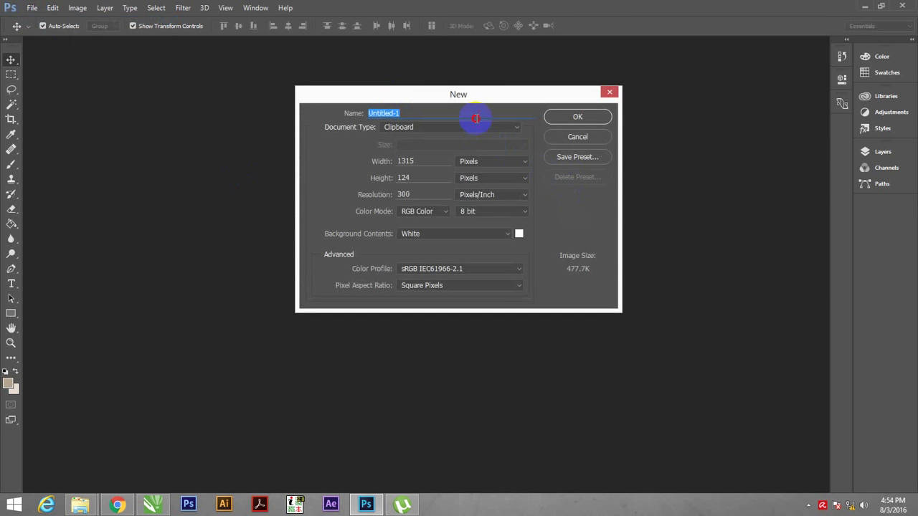
click(451, 127)
click(430, 159)
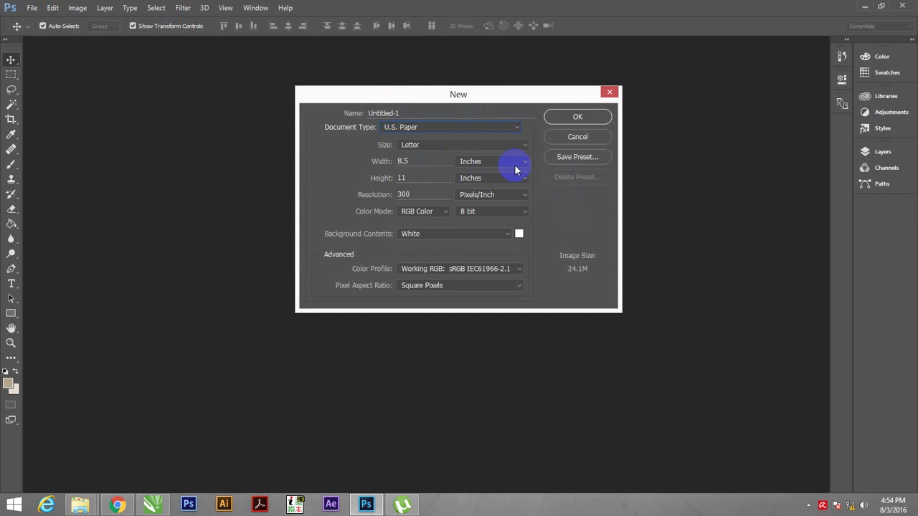
click(578, 117)
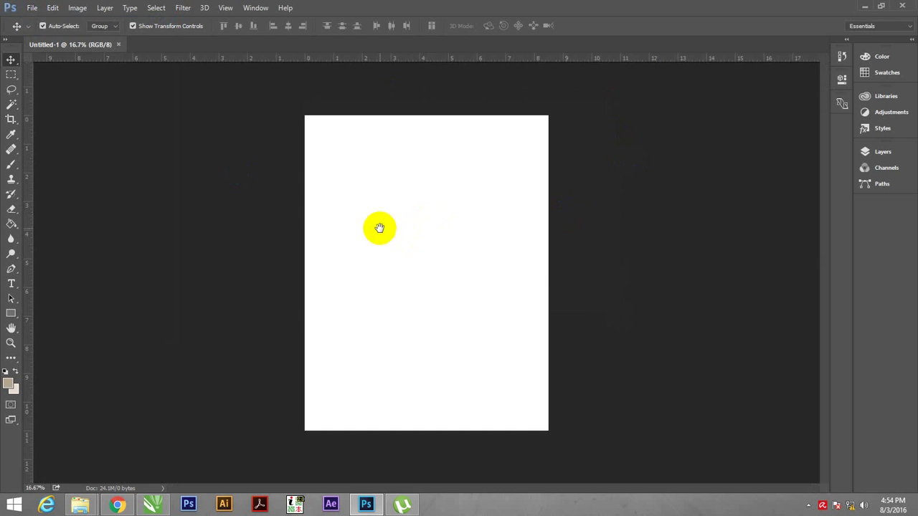
key(g)
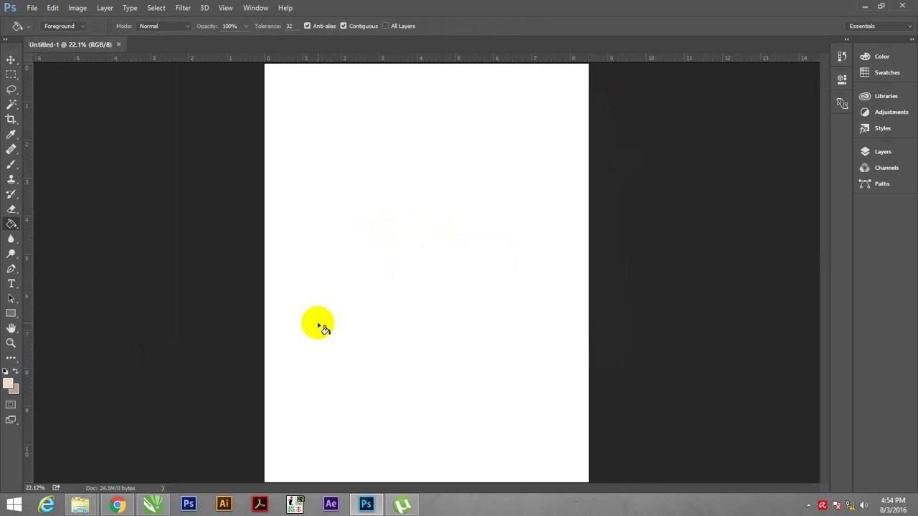
Fill the page with pale beige and add an empty Layer 1 above Layer 0.
click(357, 325)
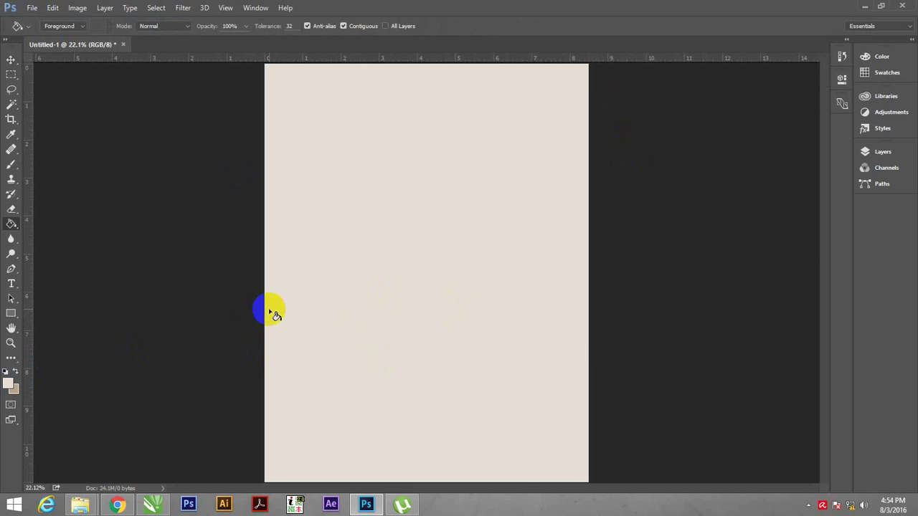
click(907, 151)
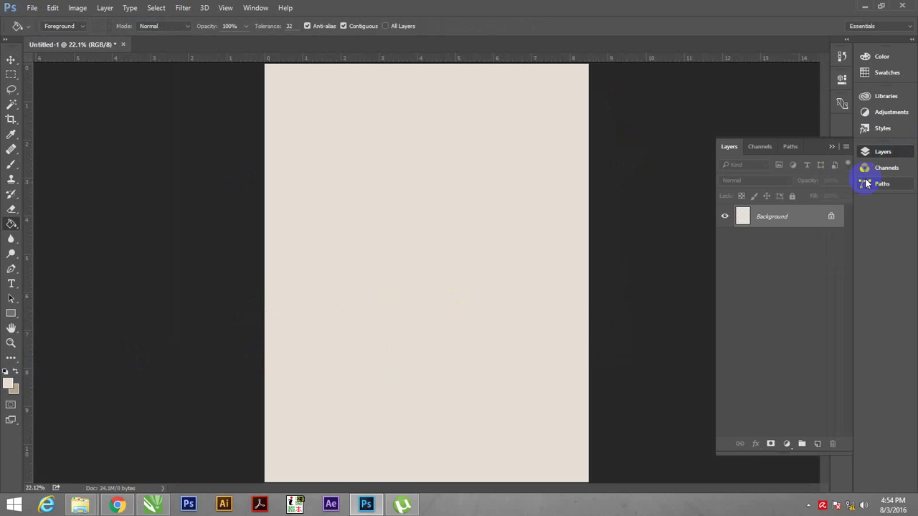
double_click(811, 219)
key(Escape)
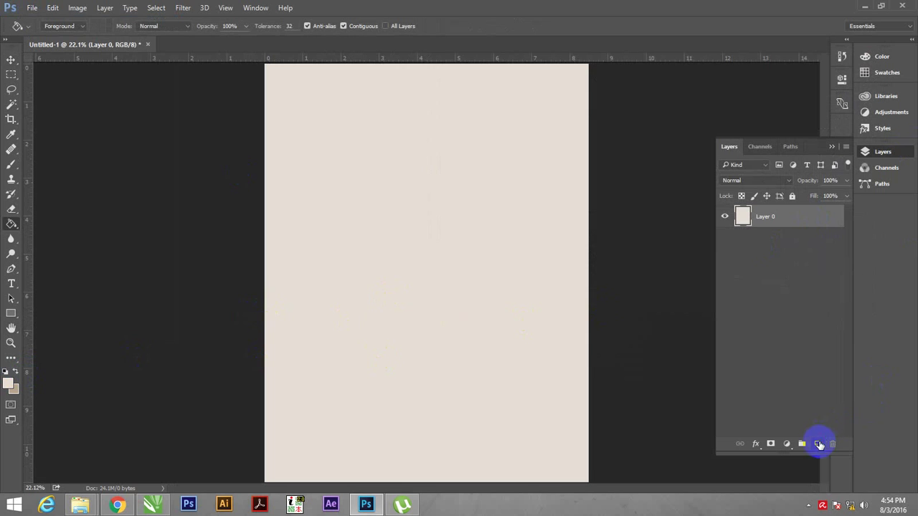
click(819, 445)
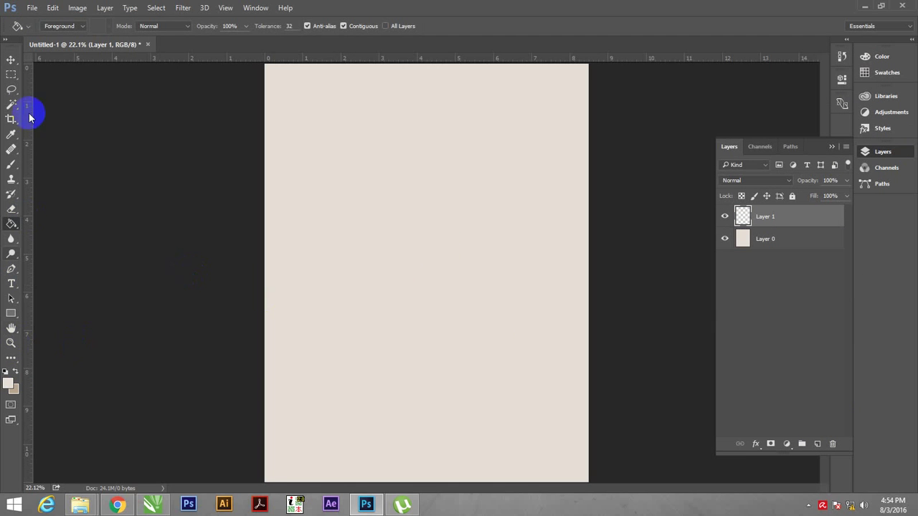
Make Layer 0 the active layer and review the foreground colour.
click(11, 59)
key(ctrl)
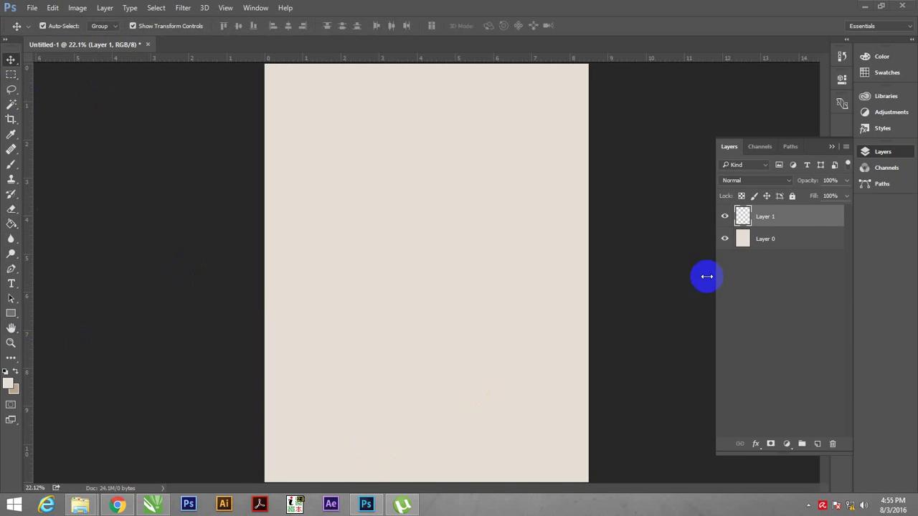
click(811, 241)
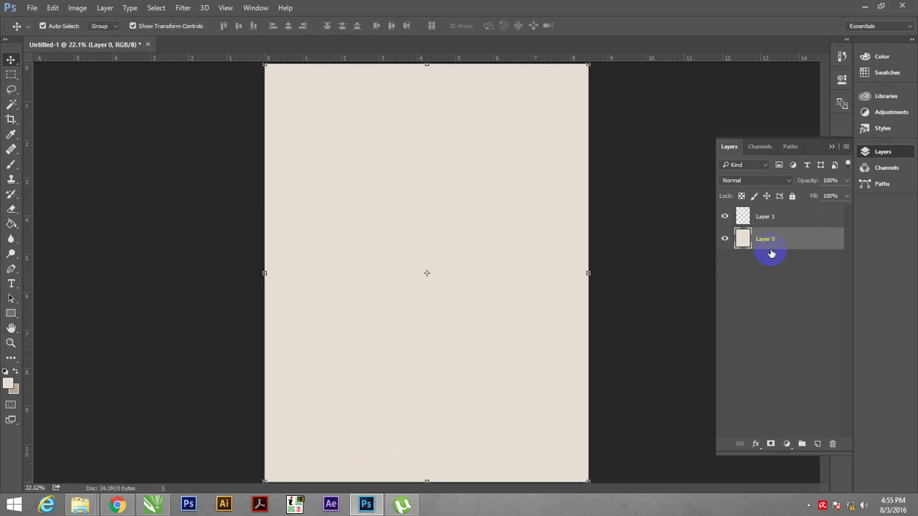
click(9, 385)
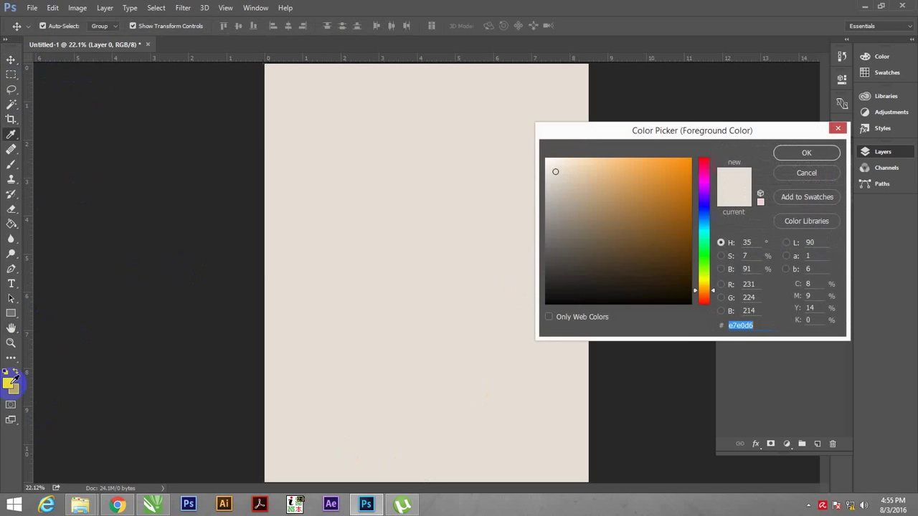
key(Escape)
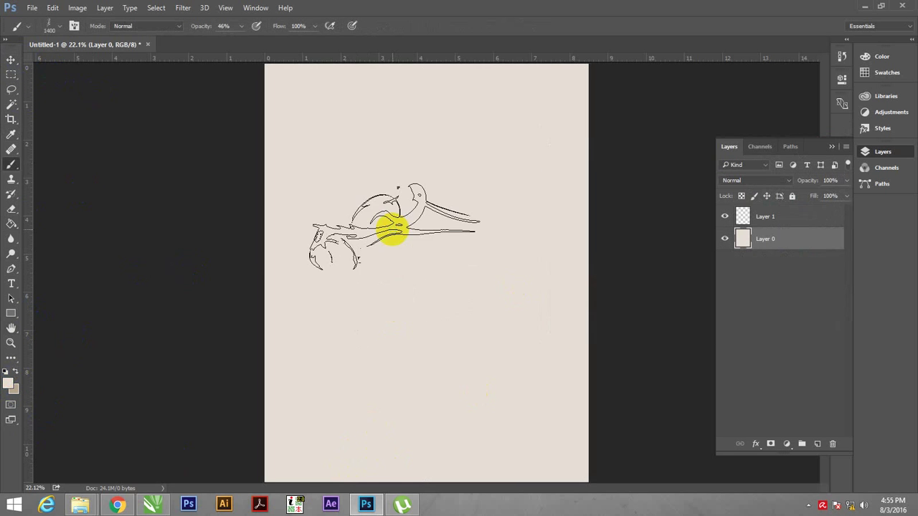
Load the textured 551 brush preset and enlarge it to about 900 px.
right_click(409, 227)
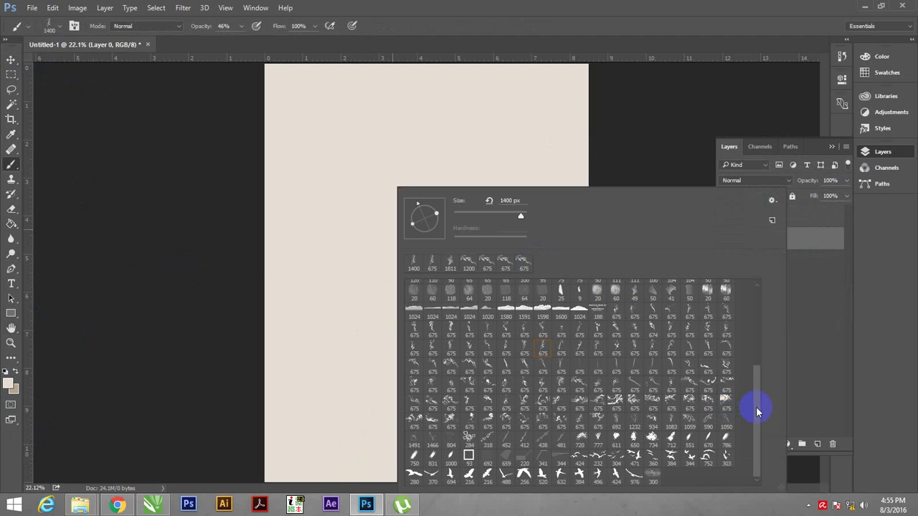
drag(758, 410, 746, 357)
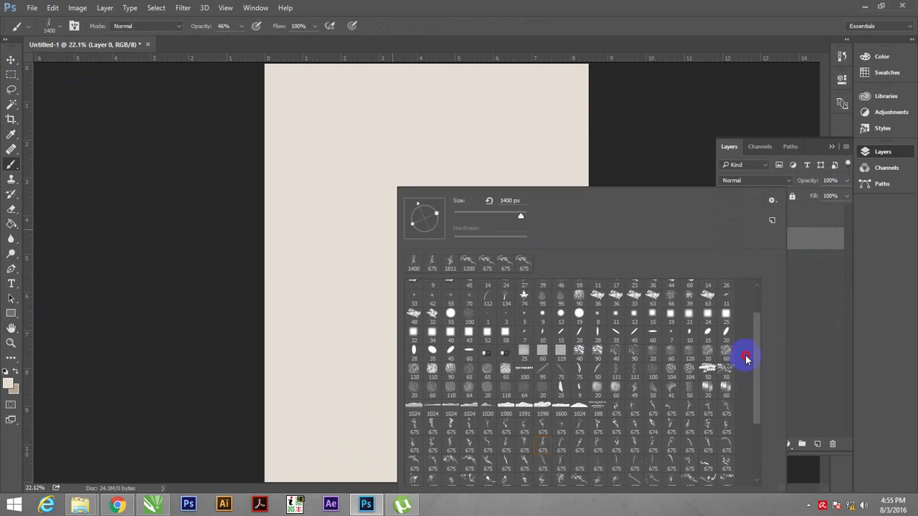
scroll(744, 351, down, 2)
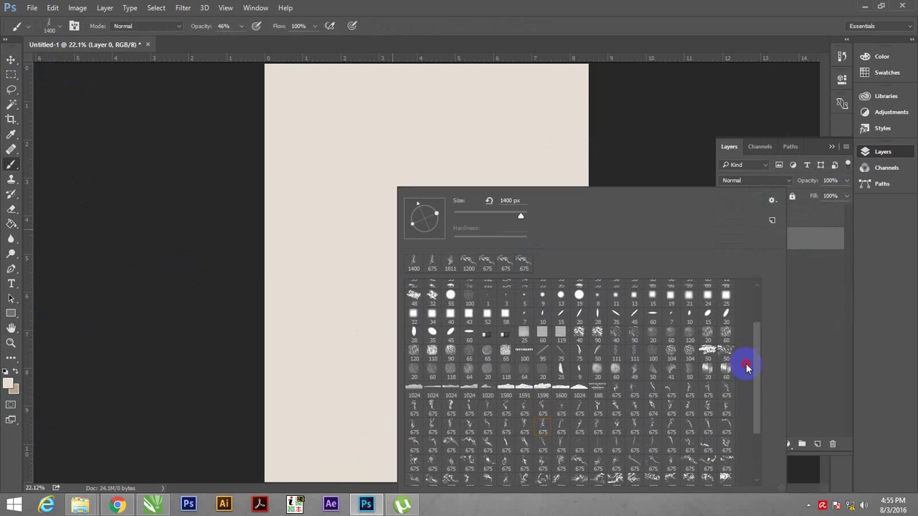
scroll(743, 348, up, 3)
scroll(742, 346, up, 1)
scroll(739, 330, down, 1)
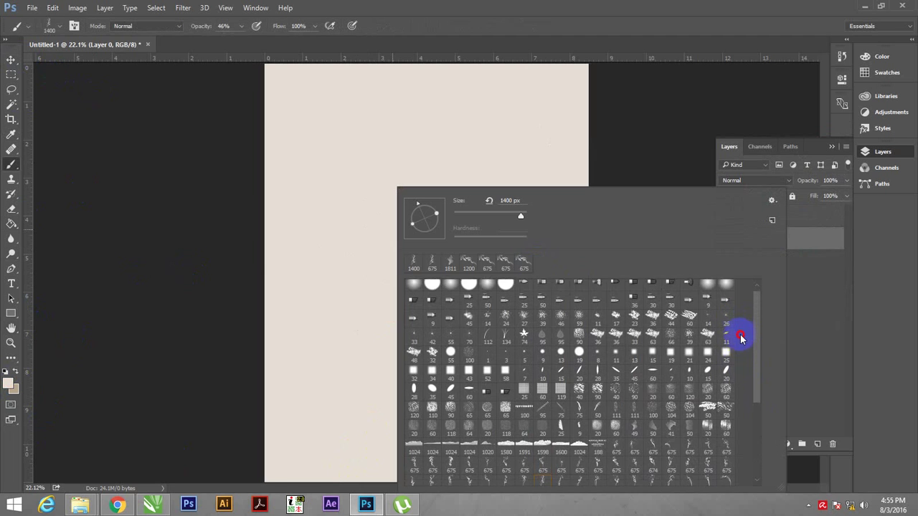
scroll(740, 337, down, 2)
scroll(741, 348, down, 2)
scroll(743, 372, down, 2)
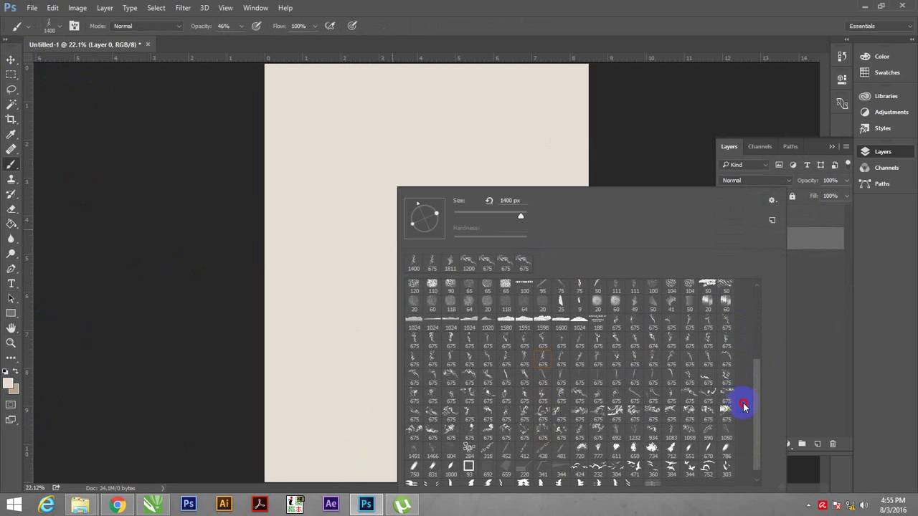
scroll(743, 405, down, 1)
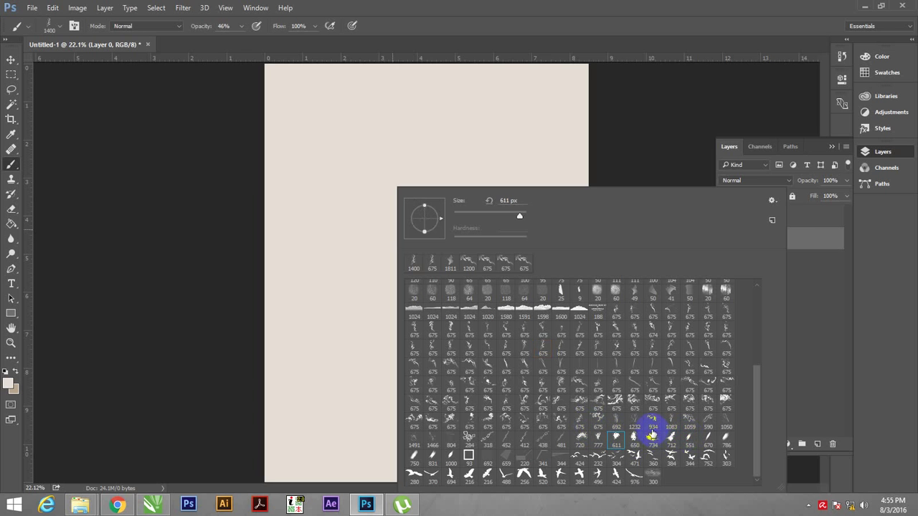
double_click(689, 437)
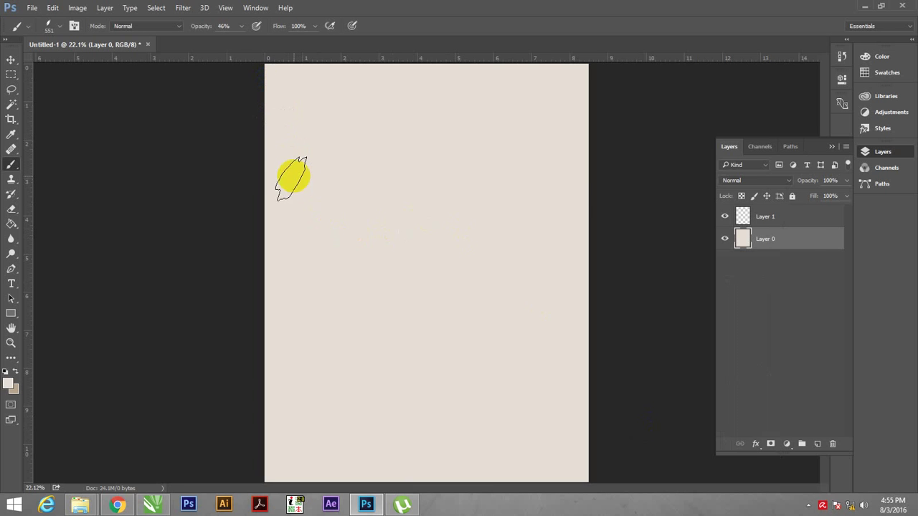
key(bracketright)
key(bracketright)
key(bracketright)
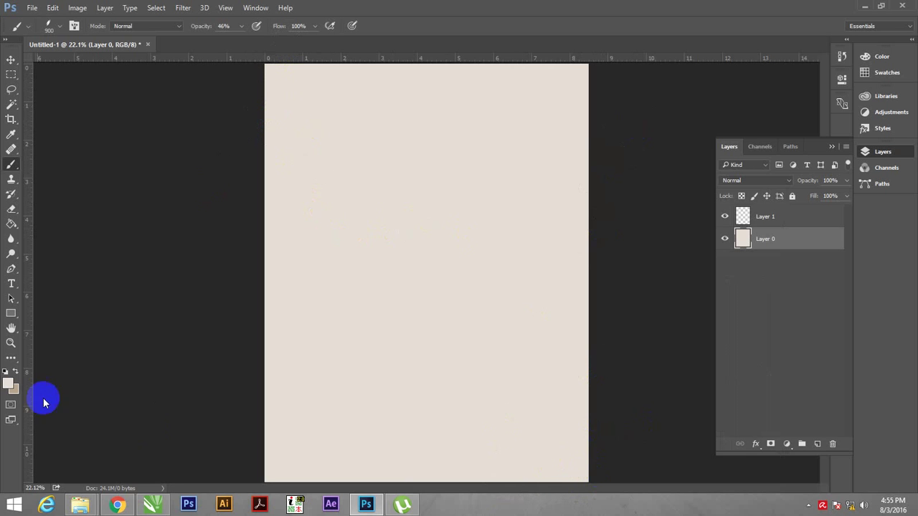
At 1500 px and 14% opacity, brush faint streaks along the left, right and lower-right edges.
drag(635, 426, 559, 451)
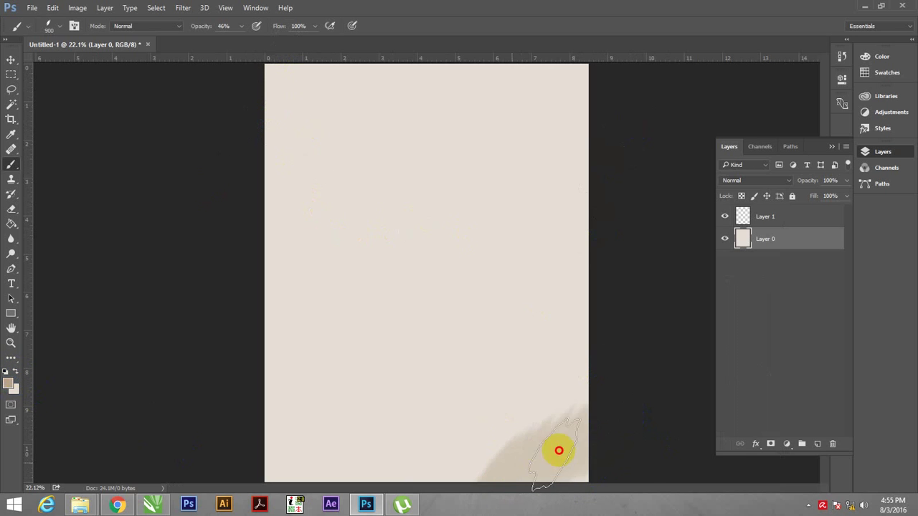
key(ctrl+z)
key(])
key(])
key(])
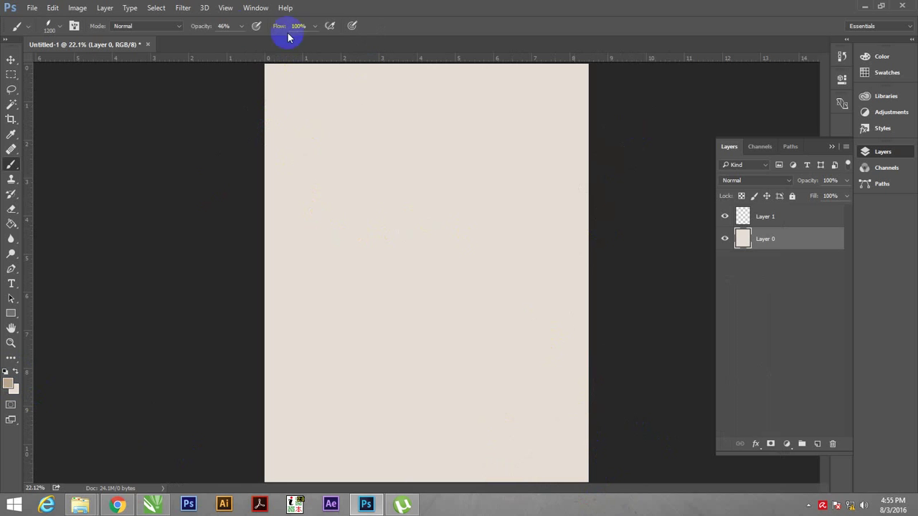
key(bracketright)
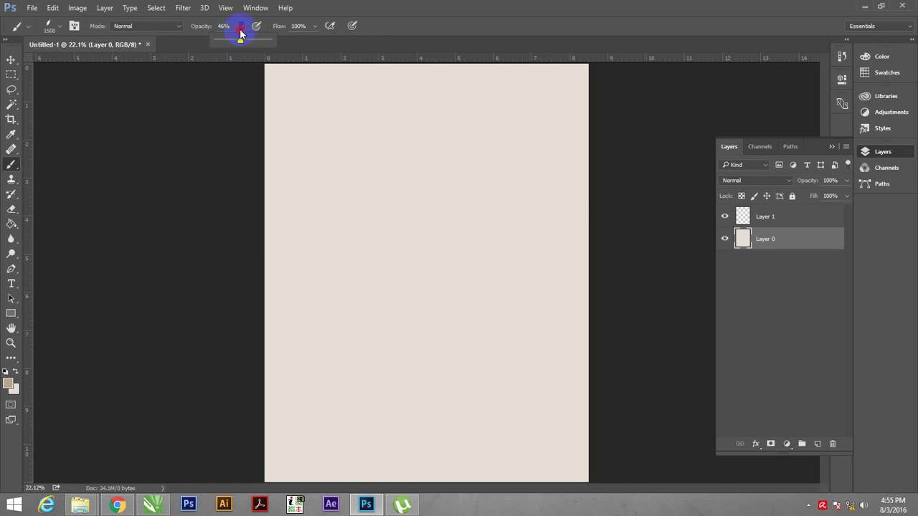
drag(274, 77, 256, 463)
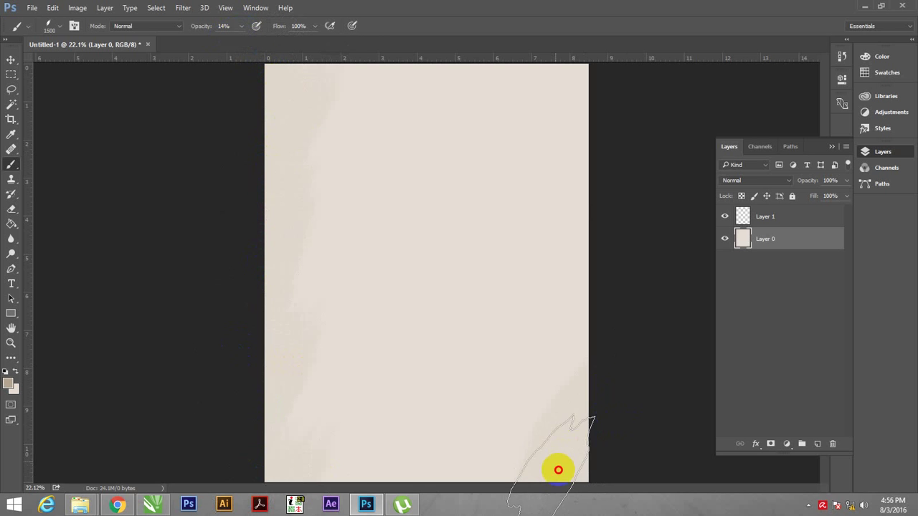
drag(553, 468, 641, 190)
drag(617, 254, 608, 76)
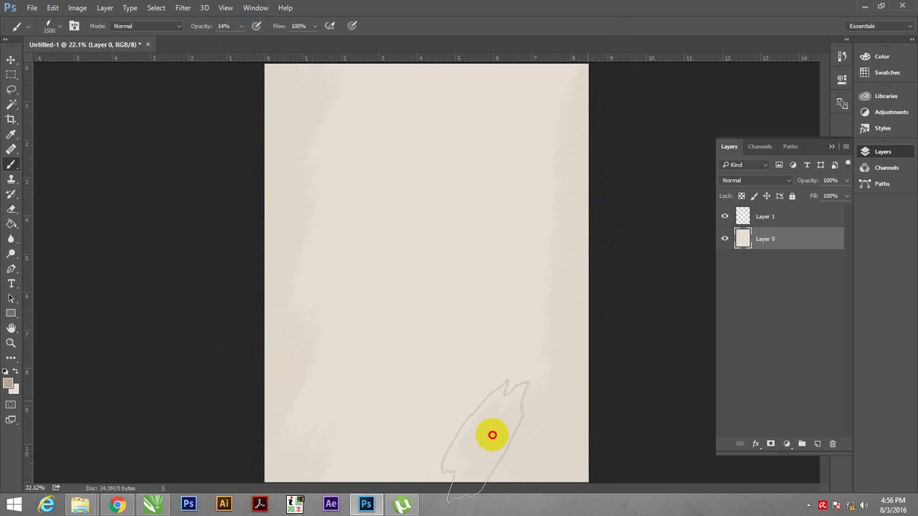
drag(430, 470, 529, 423)
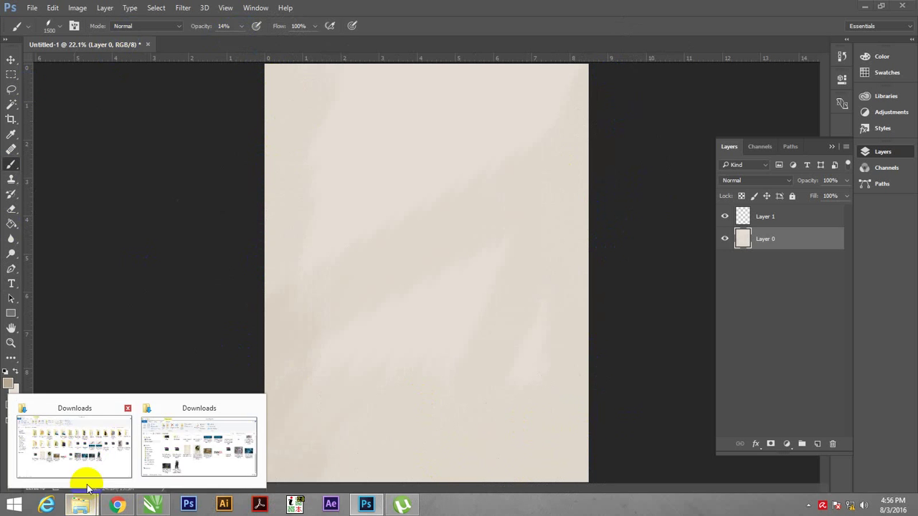
Place the paper_texture_v5_by_bashcorpo image from Downloads onto the poster.
click(98, 435)
click(170, 344)
mouse_move(203, 322)
mouse_down()
mouse_move(433, 245)
mouse_move(416, 228)
mouse_up()
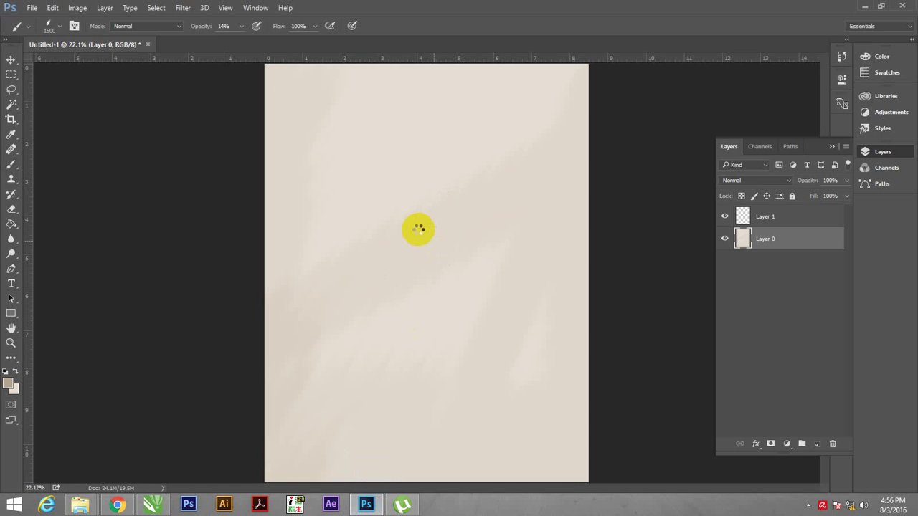
click(776, 225)
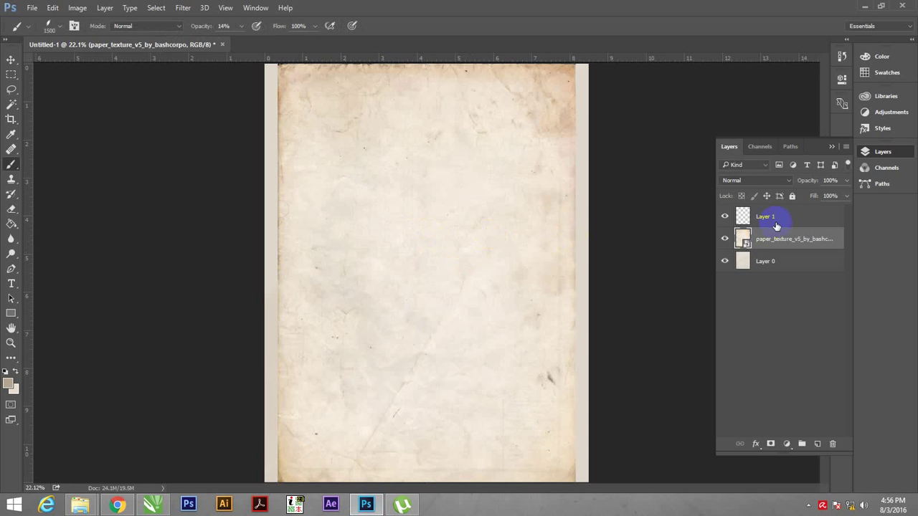
Rasterize the texture layer and set its blend mode to Darken.
right_click(796, 234)
click(601, 259)
click(781, 183)
click(746, 210)
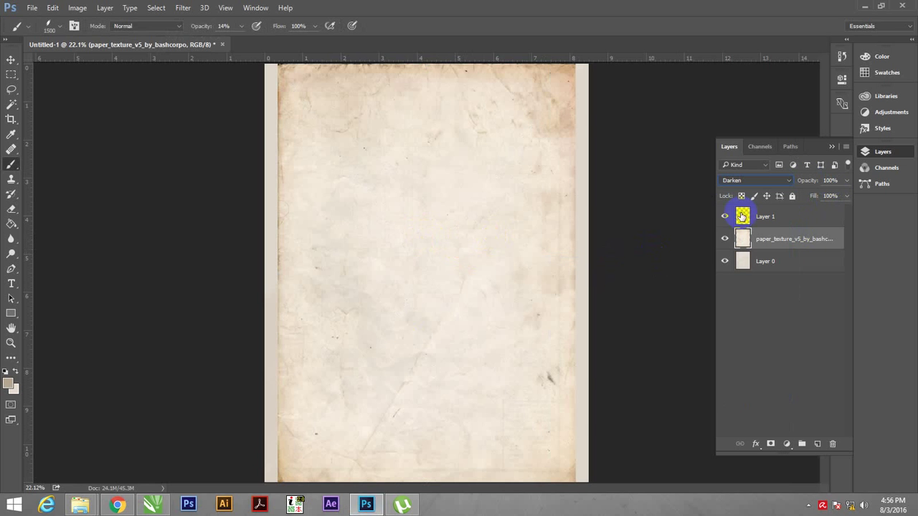
Rotate the paper texture upside down.
key(ctrl+minus)
key(ctrl+minus)
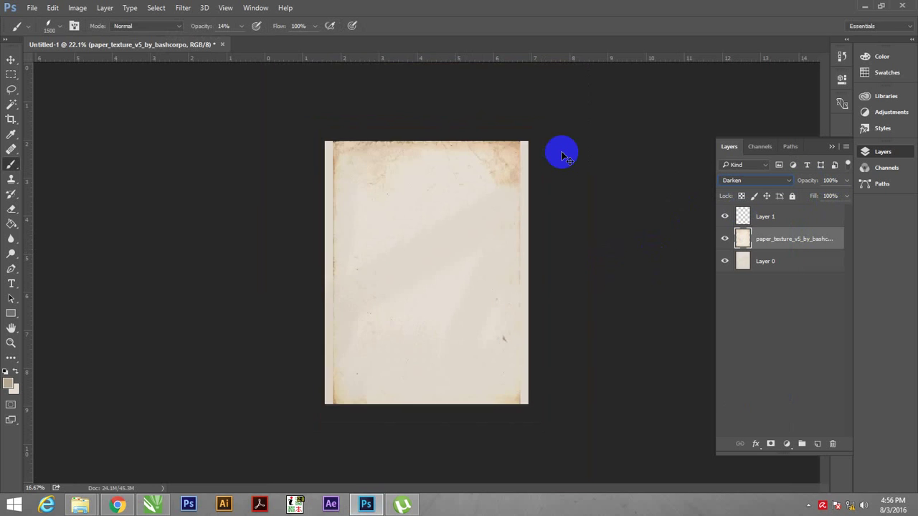
click(11, 59)
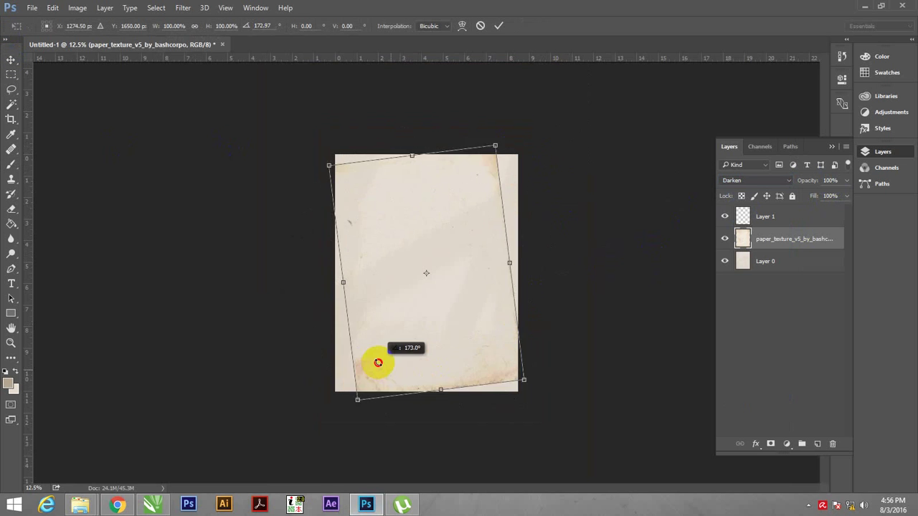
drag(517, 146, 373, 360)
key(Return)
Stretch the texture sideways so it spans the full canvas width.
key(ctrl+t)
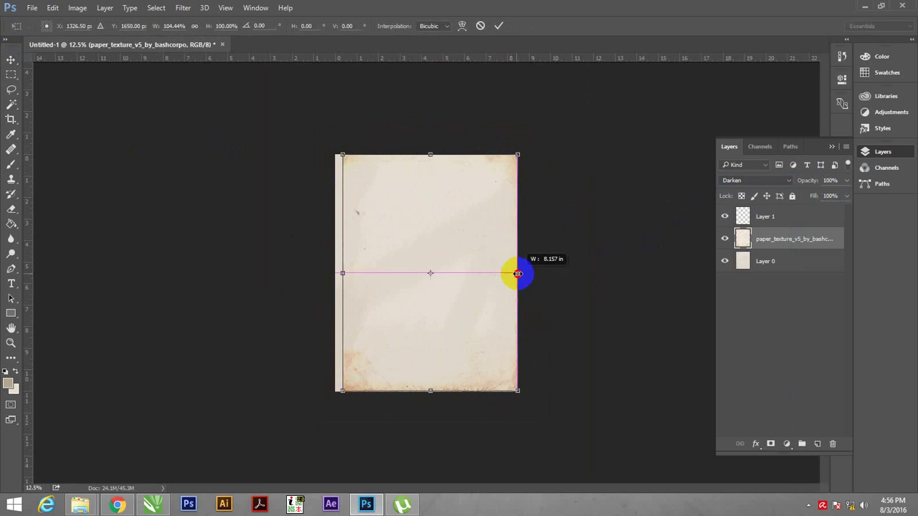
drag(509, 274, 518, 273)
drag(347, 274, 335, 273)
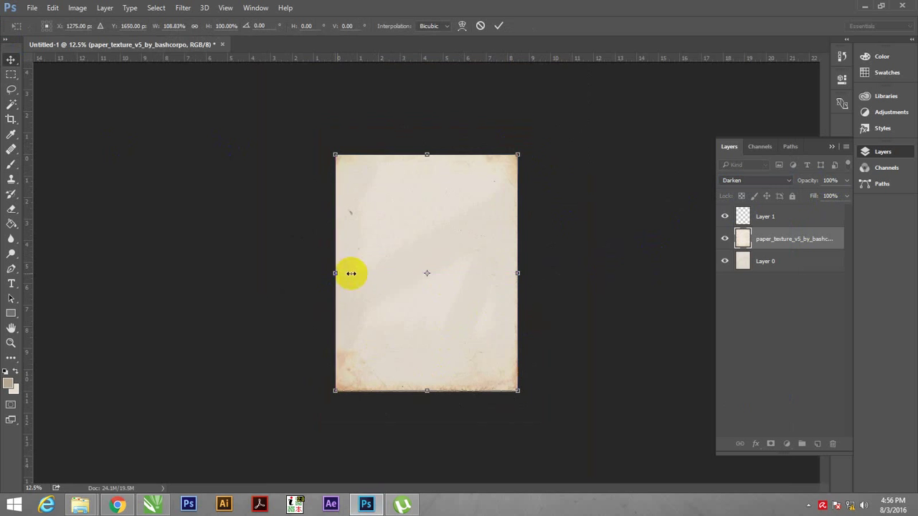
key(Return)
key(z)
mouse_move(459, 274)
mouse_down()
mouse_move(492, 317)
mouse_move(492, 301)
mouse_up()
key(s)
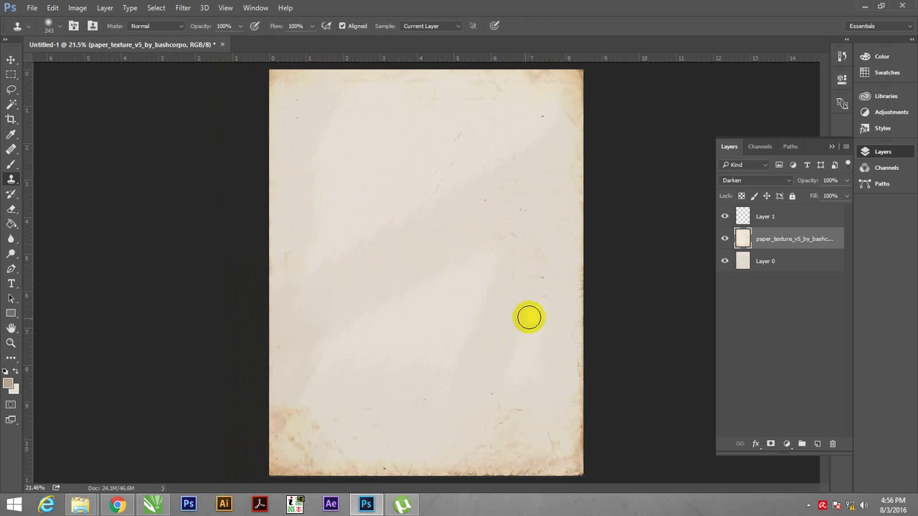
key(v)
click(183, 8)
mouse_move(215, 167)
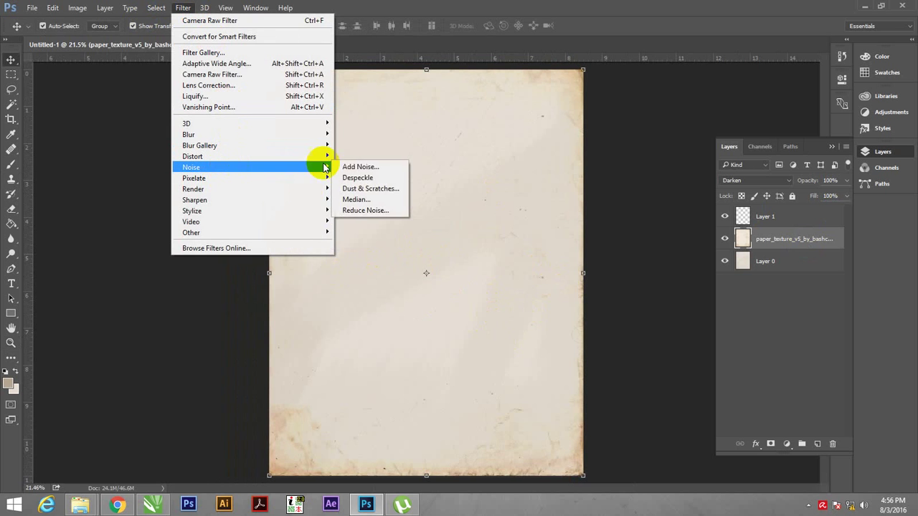
click(358, 167)
click(517, 105)
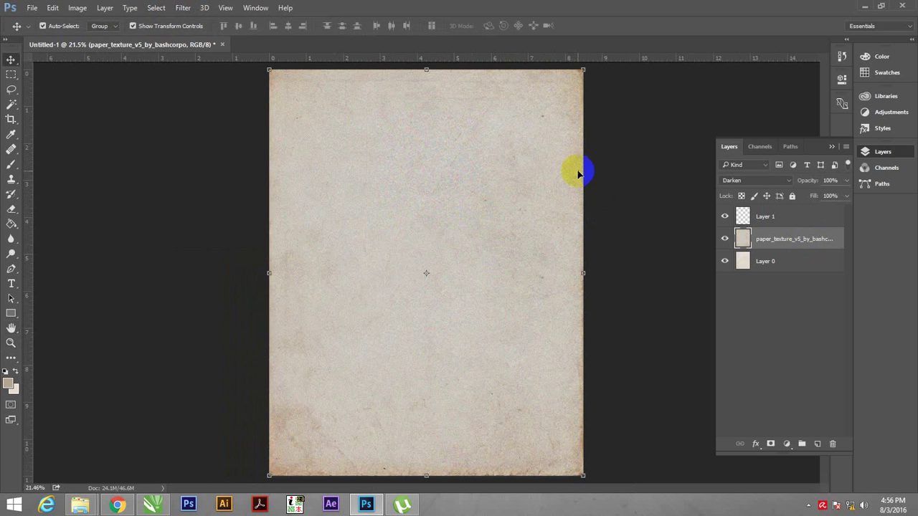
key(z)
mouse_move(450, 246)
mouse_down()
mouse_move(471, 270)
mouse_move(482, 246)
mouse_up()
key(v)
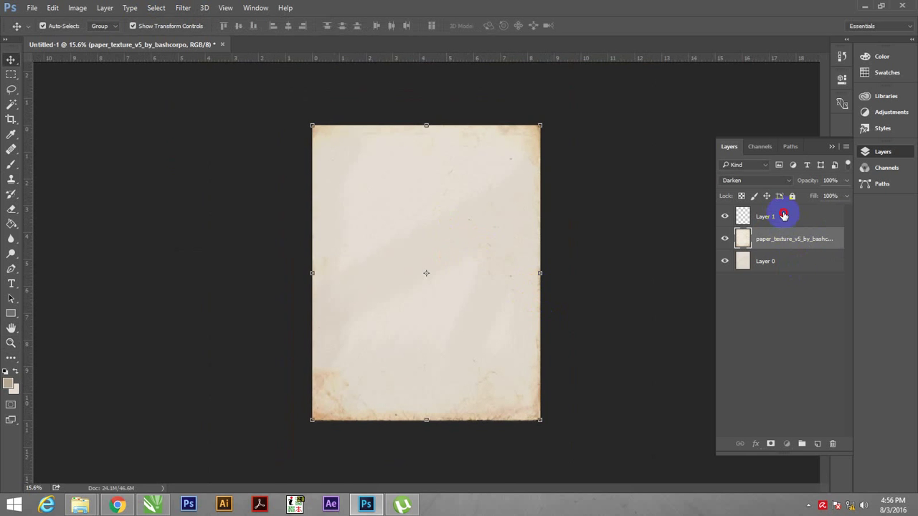
drag(785, 224, 787, 216)
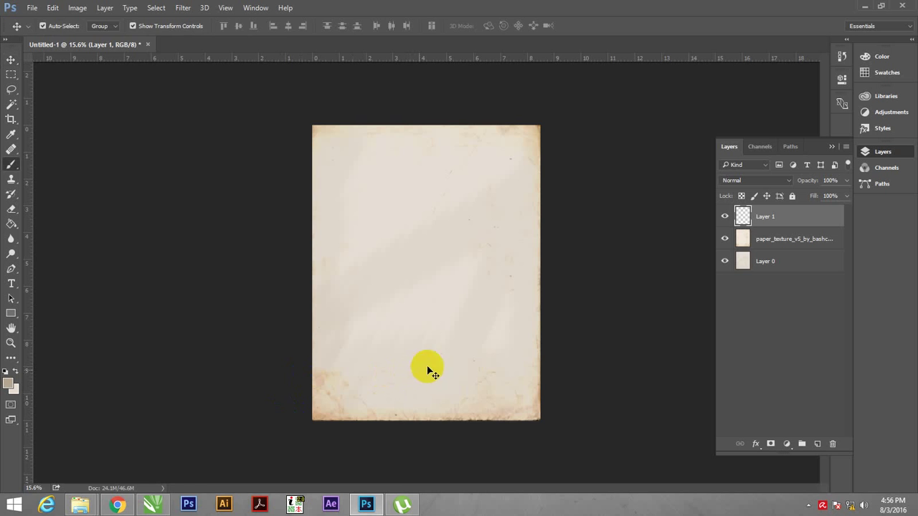
key(b)
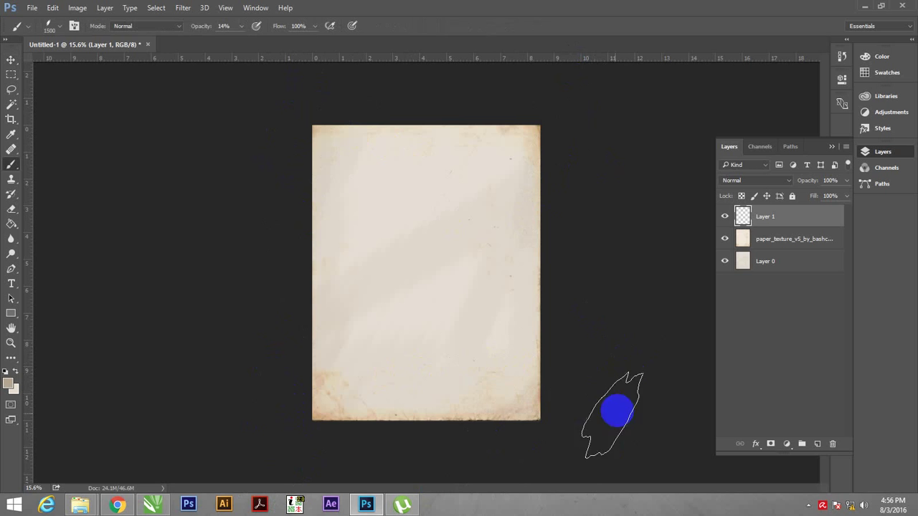
mouse_move(389, 462)
mouse_down()
mouse_move(430, 433)
mouse_move(261, 439)
mouse_up()
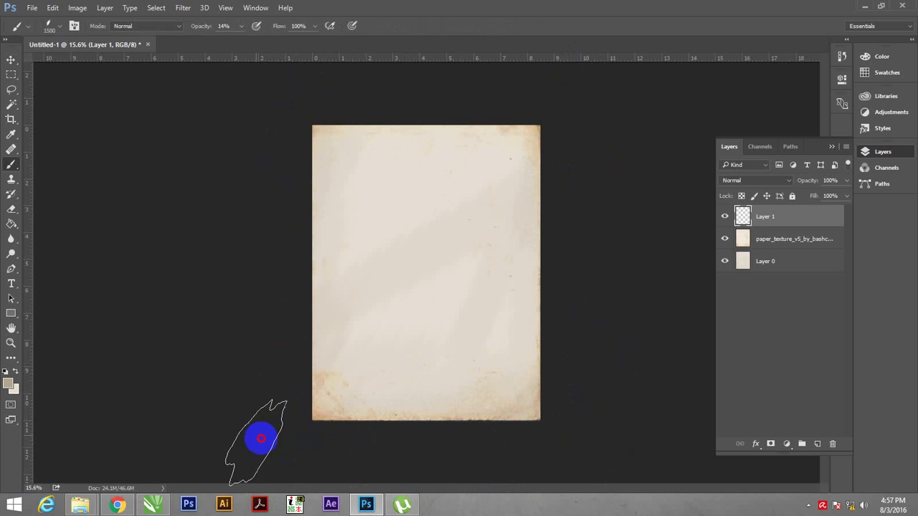
drag(261, 439, 553, 397)
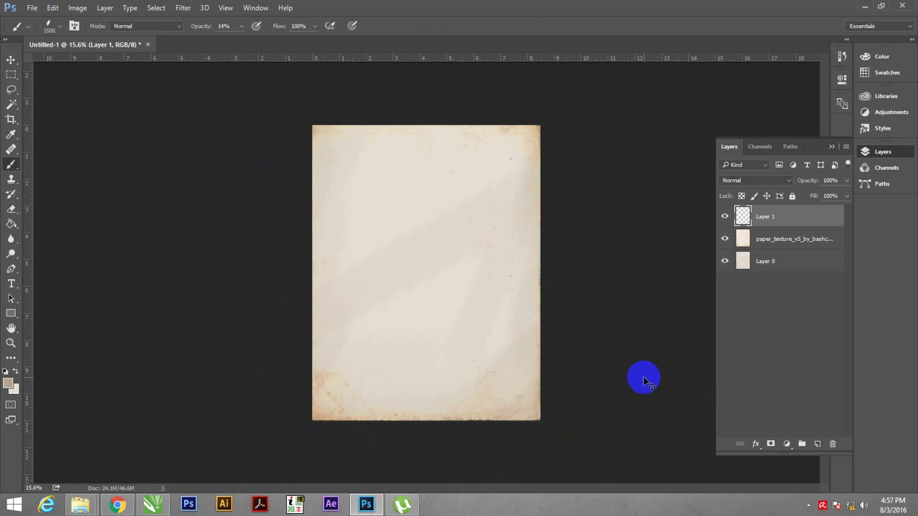
key(v)
click(570, 205)
right_click(438, 243)
Open the DSC_2446 portrait photo from disk.
click(446, 250)
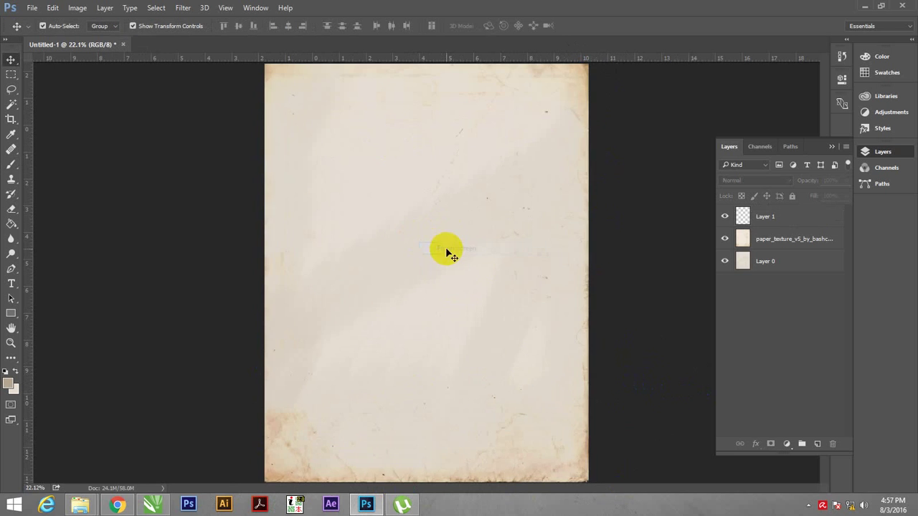
right_click(247, 381)
double_click(208, 356)
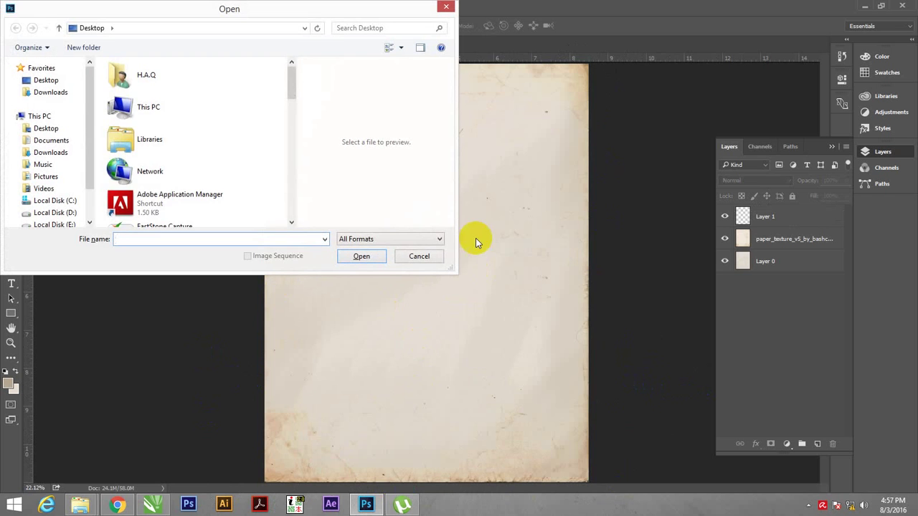
drag(294, 88, 293, 150)
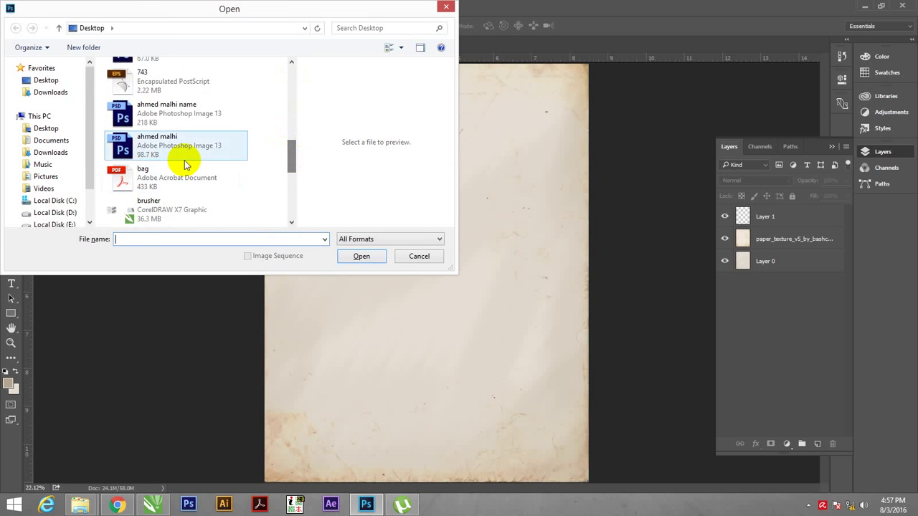
click(180, 148)
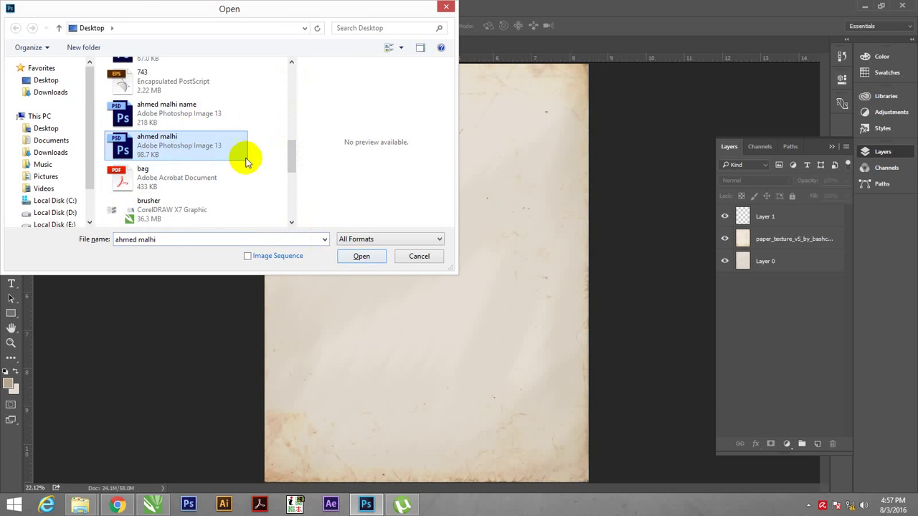
scroll(287, 163, down, 2)
double_click(195, 160)
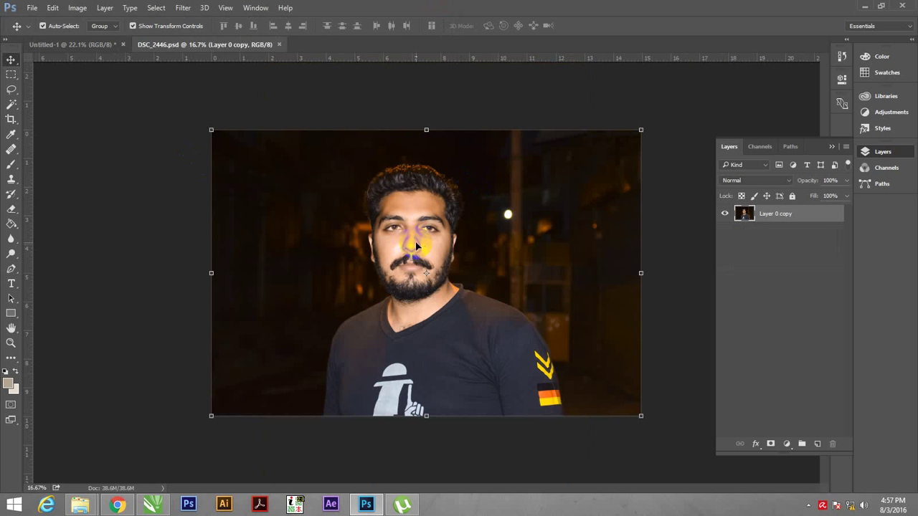
Bring the portrait into the poster and scale it down toward the top-left.
mouse_move(416, 246)
mouse_down()
mouse_move(131, 74)
mouse_move(103, 41)
mouse_move(425, 206)
mouse_move(492, 225)
mouse_move(389, 230)
mouse_move(450, 235)
mouse_move(447, 218)
mouse_up()
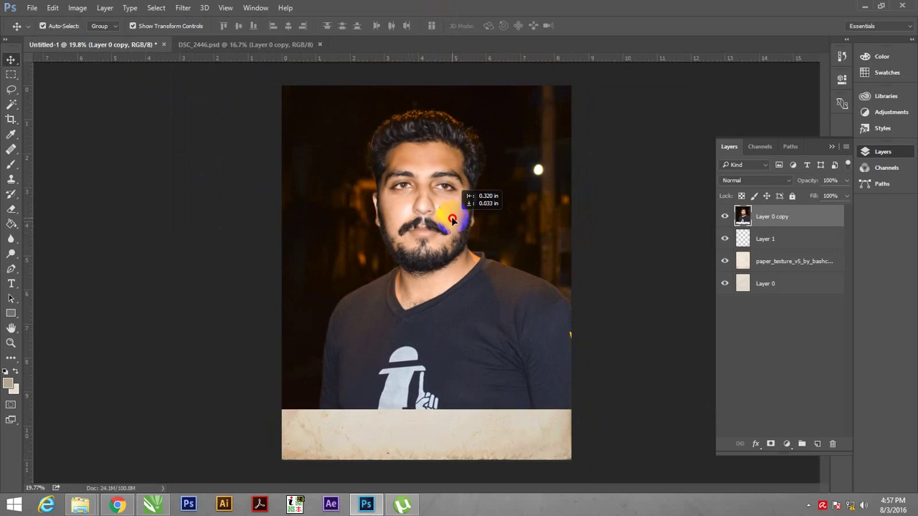
drag(697, 408, 643, 372)
key(Return)
drag(455, 274, 450, 264)
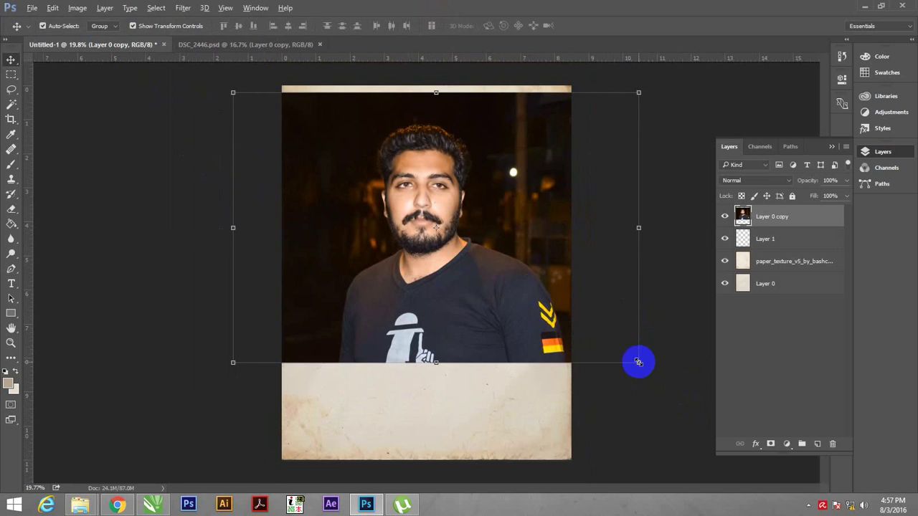
drag(638, 362, 625, 352)
key(Return)
drag(447, 303, 446, 304)
Crop the canvas and shrink the portrait to sit inside a paper border.
key(c)
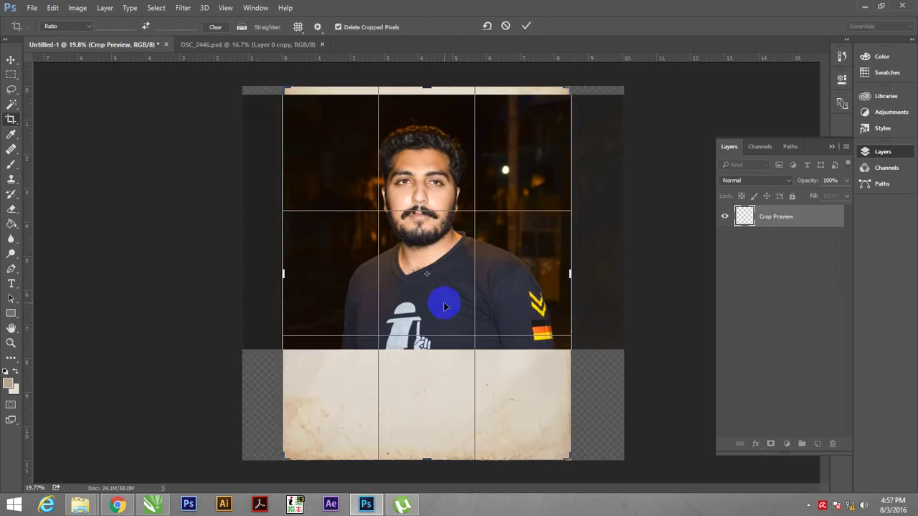
key(Return)
click(11, 58)
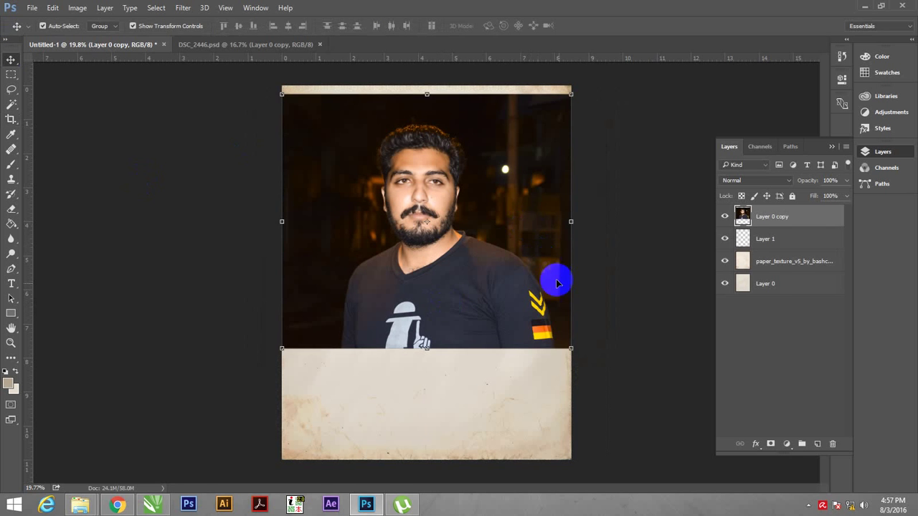
drag(571, 354, 565, 346)
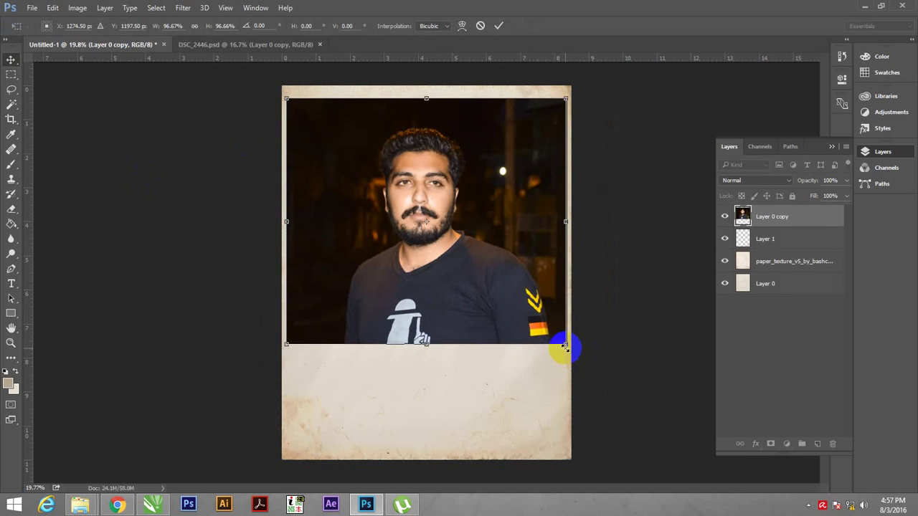
key(Return)
key(z)
mouse_move(500, 266)
mouse_down()
mouse_move(512, 287)
mouse_move(502, 253)
mouse_up()
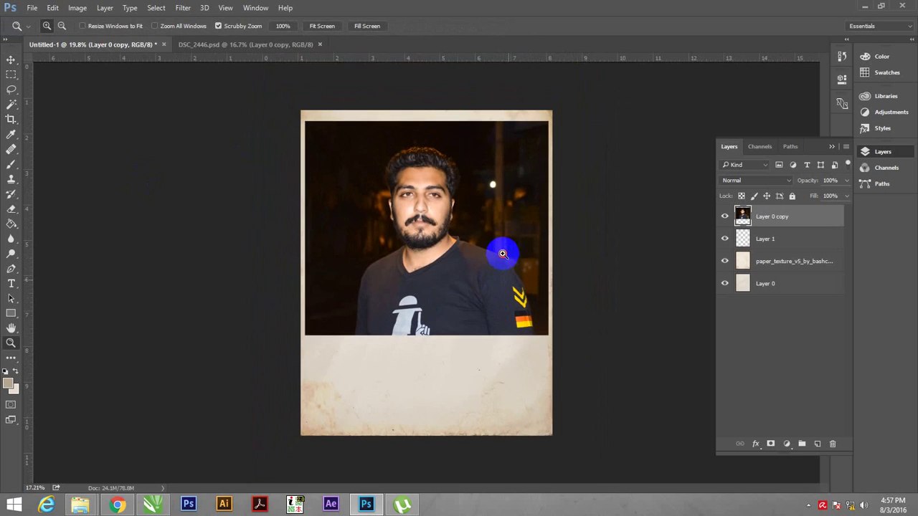
key(v)
drag(547, 335, 539, 328)
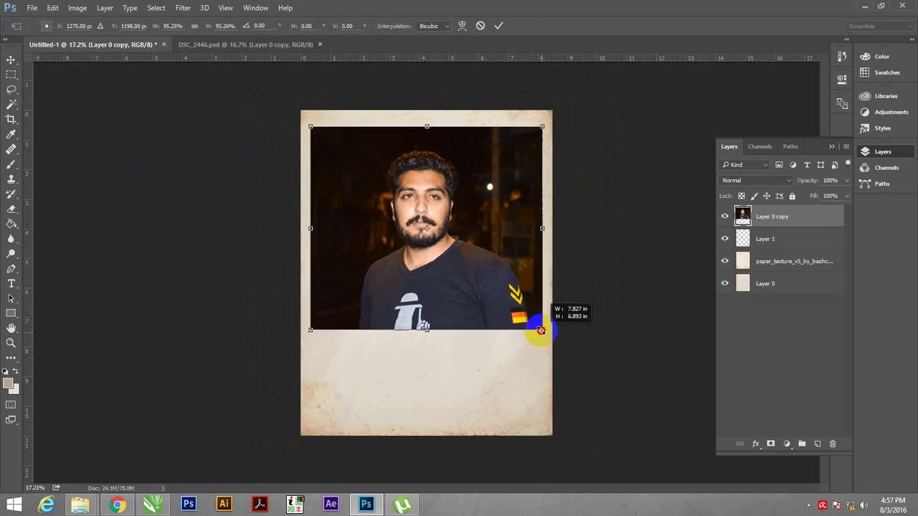
key(Return)
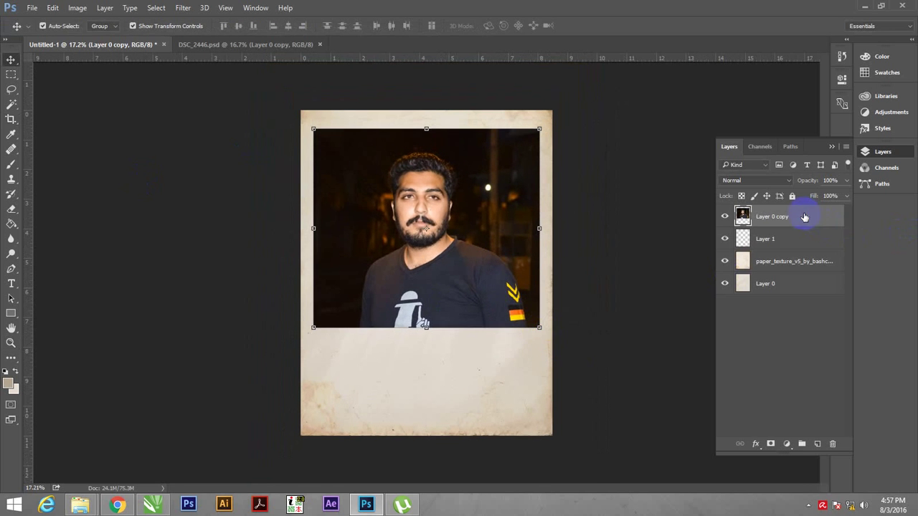
Add a mask to the portrait layer and splatter its upper-left corner.
click(772, 444)
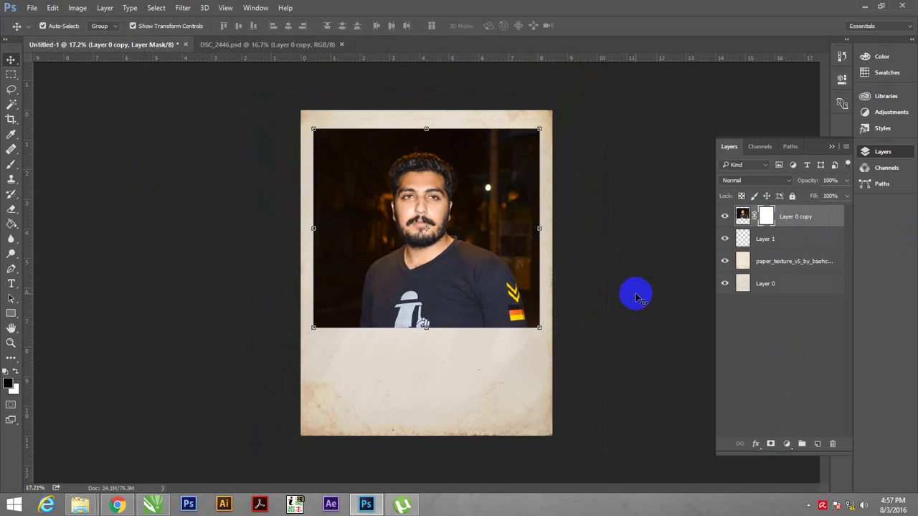
scroll(545, 251, up, 1)
key(b)
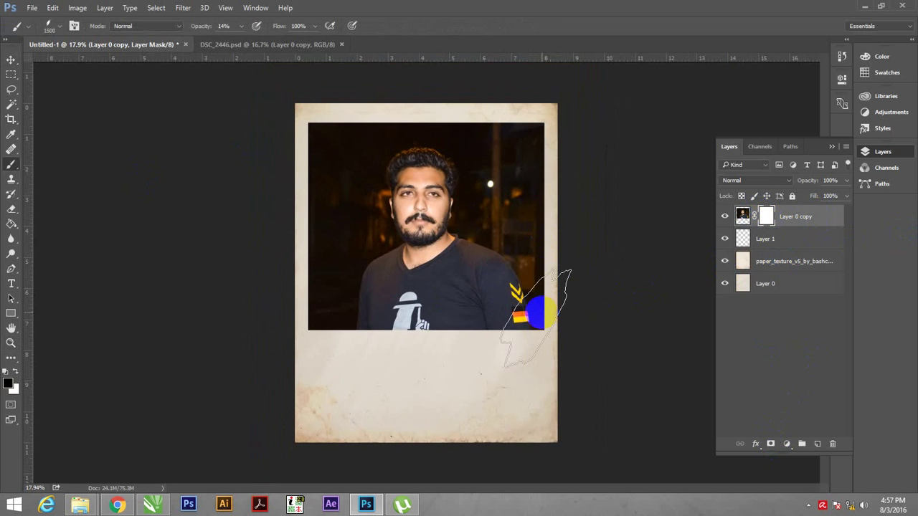
click(239, 26)
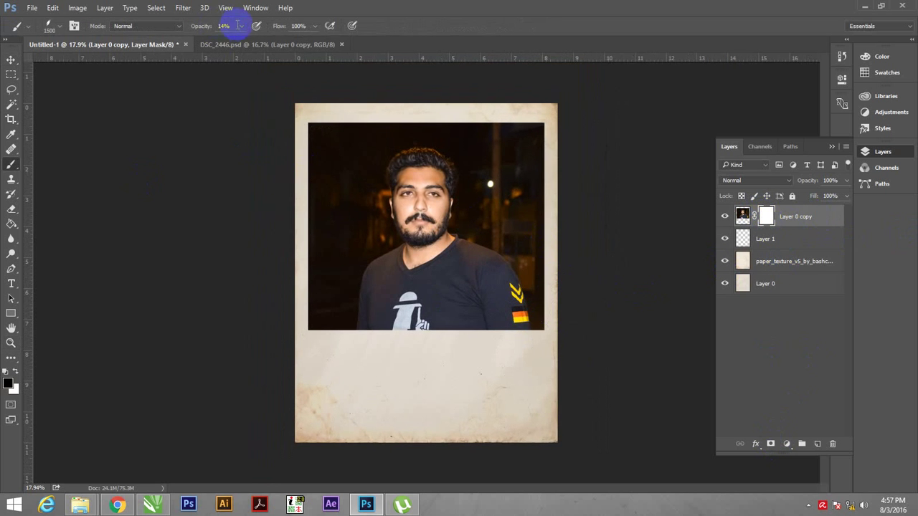
right_click(520, 287)
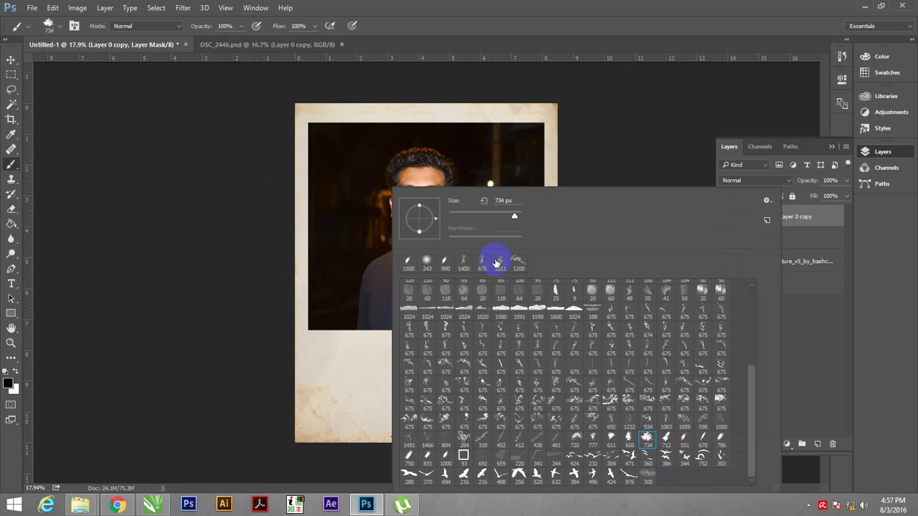
click(276, 126)
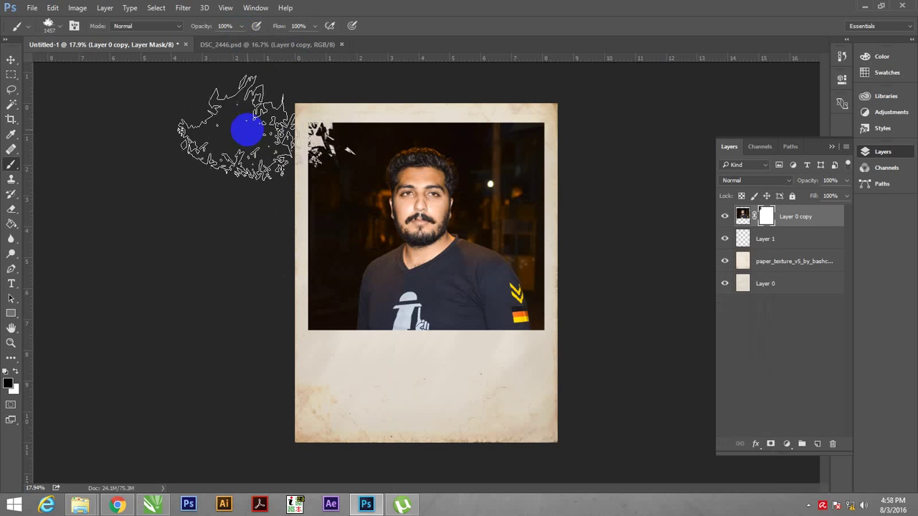
drag(246, 129, 352, 235)
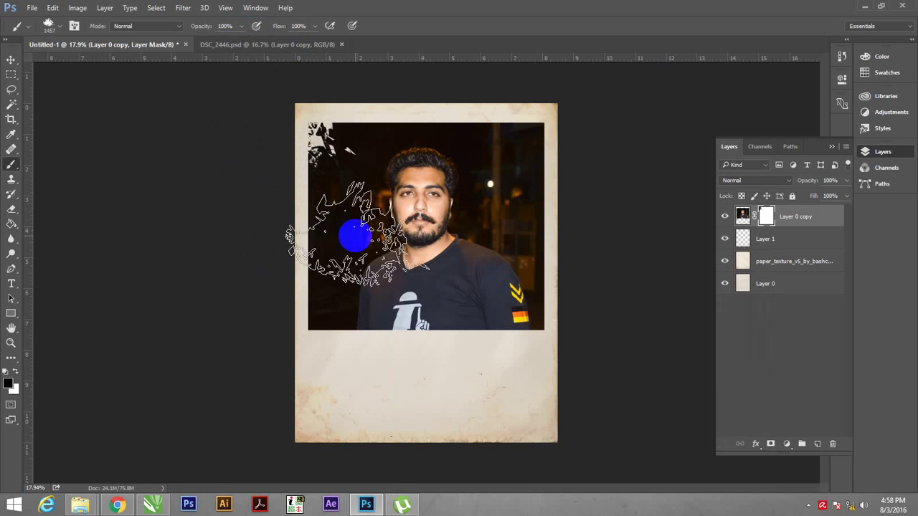
With another splatter brush, dissolve the top-left, lower-left, right and top-right edges.
right_click(359, 192)
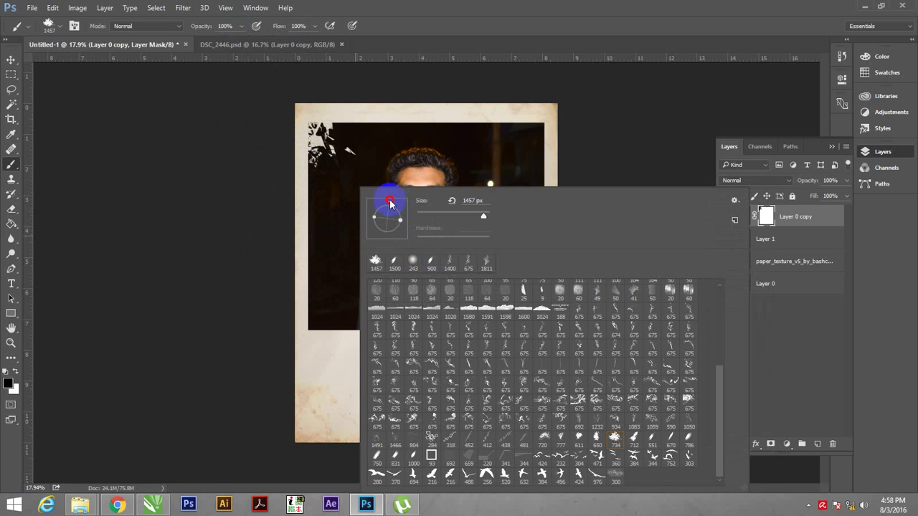
click(287, 205)
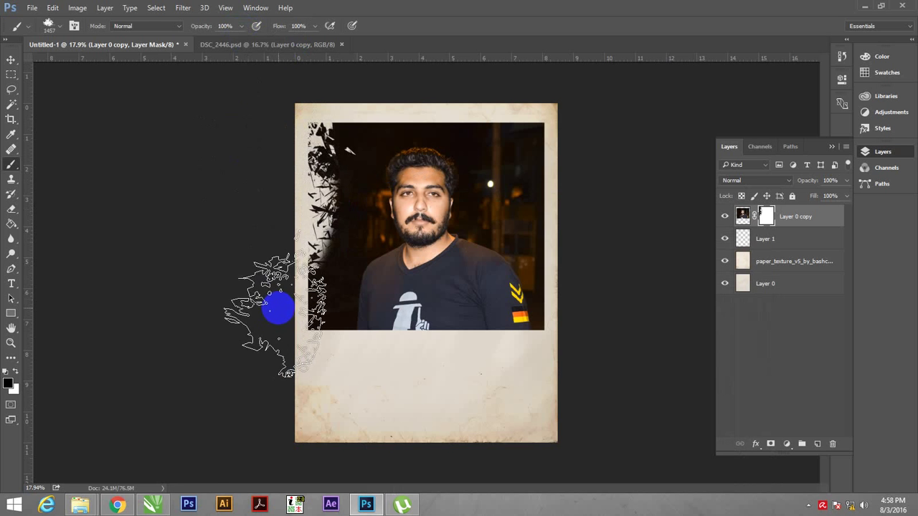
click(318, 136)
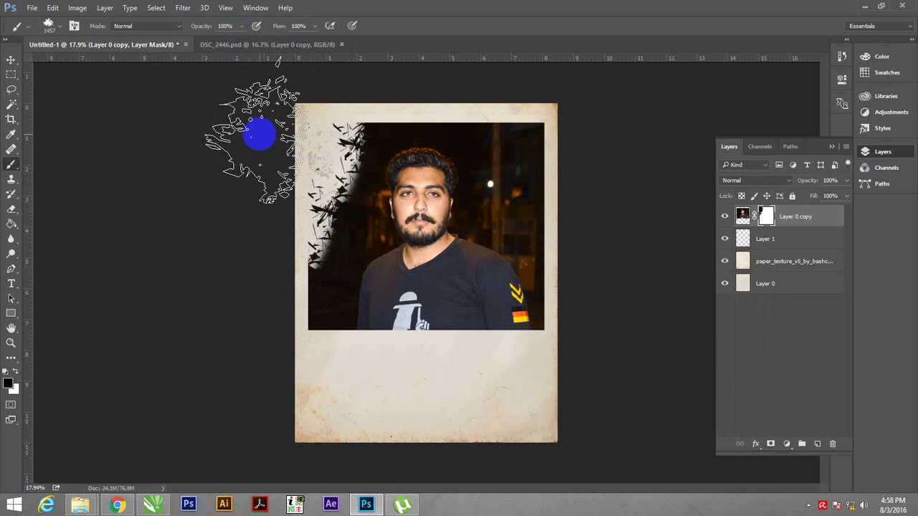
click(307, 345)
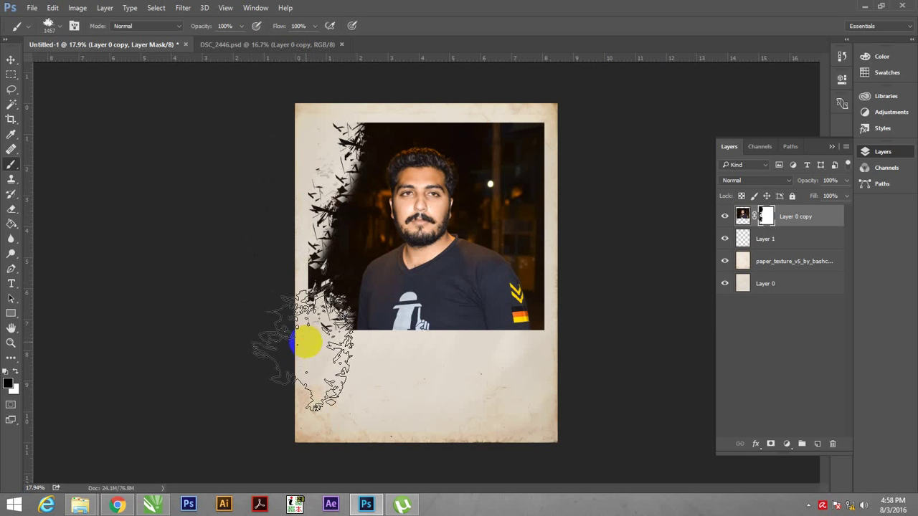
drag(307, 344, 352, 375)
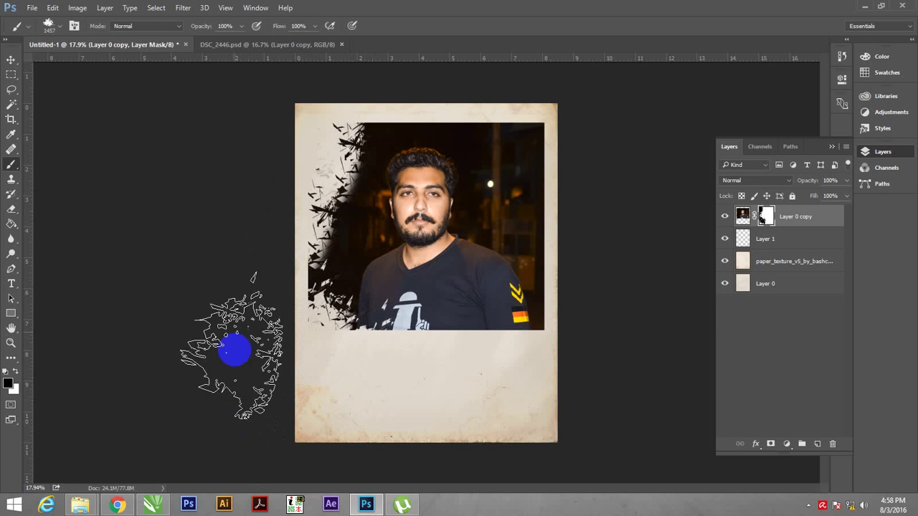
click(554, 288)
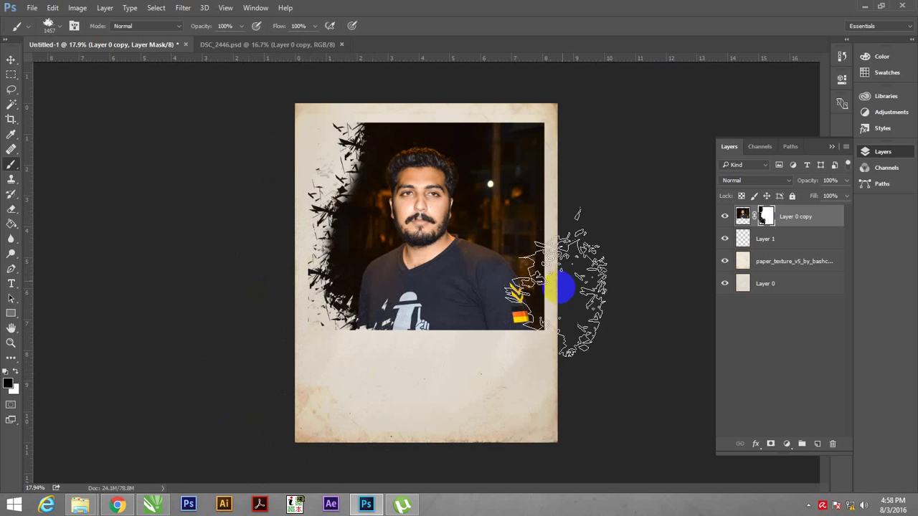
drag(562, 291, 545, 355)
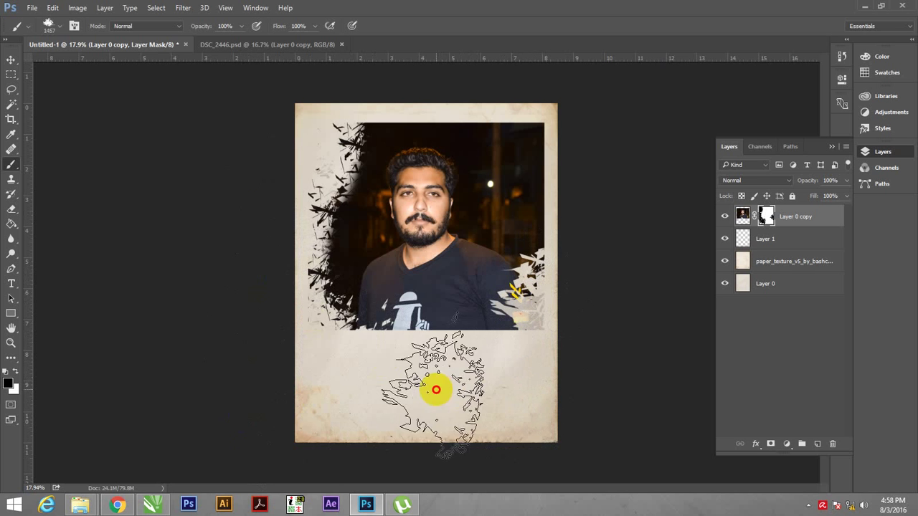
mouse_move(569, 143)
mouse_down()
mouse_move(546, 105)
mouse_move(523, 147)
mouse_move(533, 139)
mouse_move(579, 194)
mouse_move(541, 87)
mouse_move(346, 74)
mouse_move(479, 119)
mouse_up()
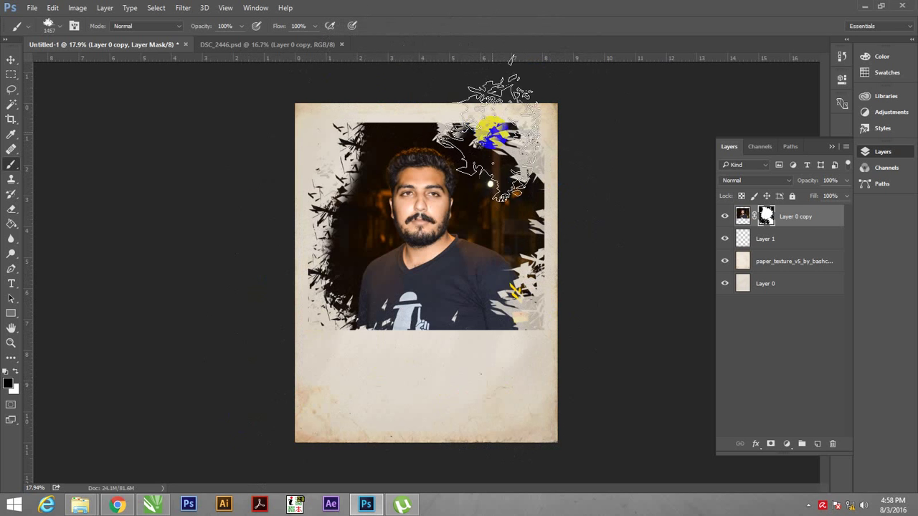
Switch to other splatter brush tips and splatter the photo's top-right and right edges.
drag(490, 184, 466, 179)
right_click(466, 179)
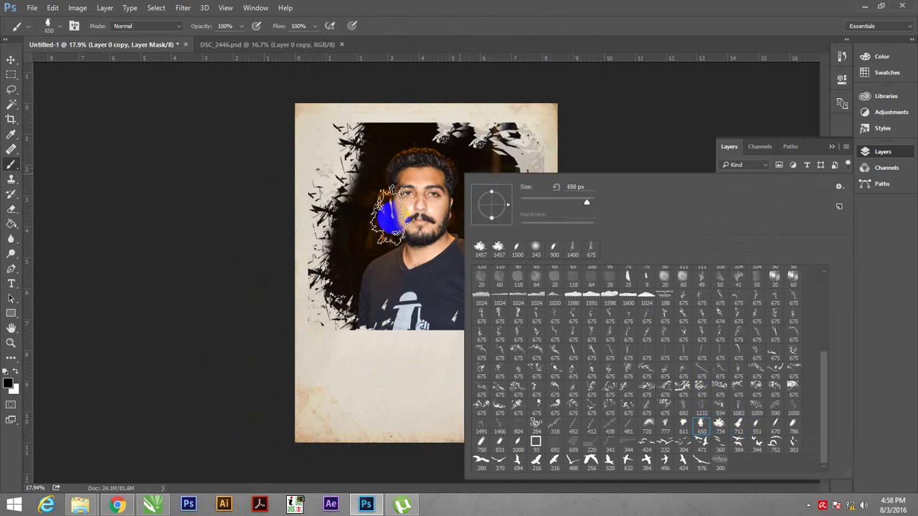
click(382, 113)
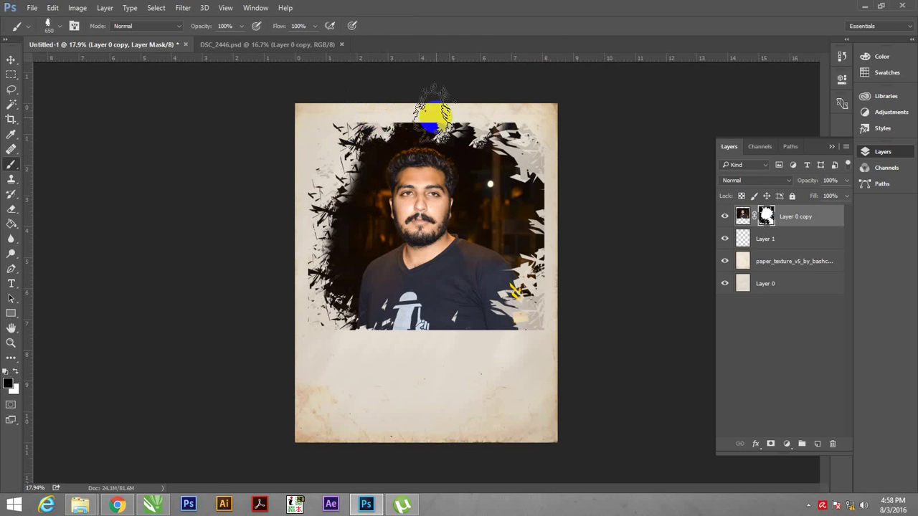
right_click(393, 120)
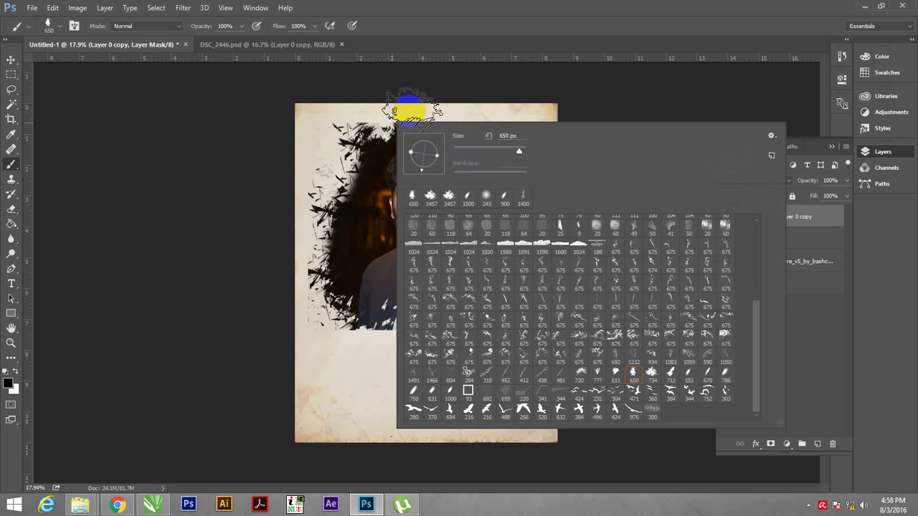
click(413, 113)
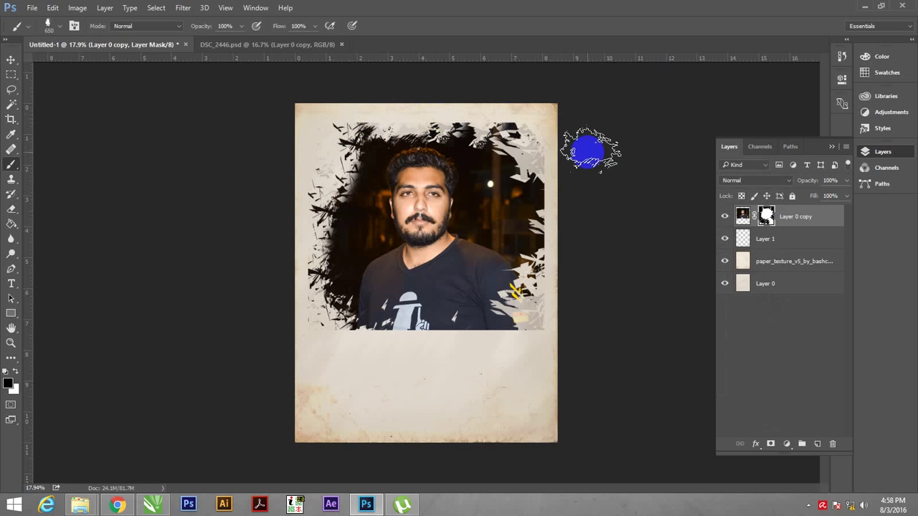
mouse_move(570, 172)
mouse_down()
mouse_move(534, 176)
mouse_move(541, 204)
mouse_up()
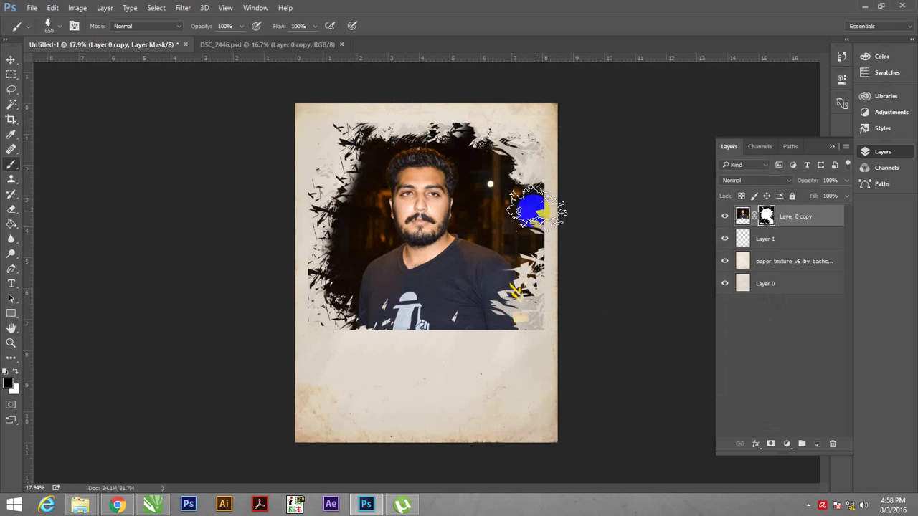
Enlarge the brush to 1200 px and fade the lower-right and left edges into paper.
key(bracketright)
key(bracketright)
key(bracketright)
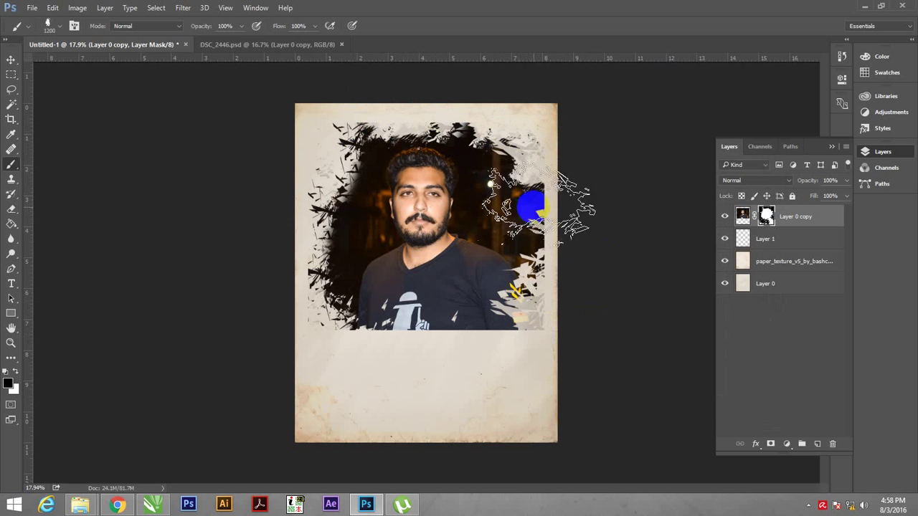
mouse_move(534, 210)
mouse_down()
mouse_move(565, 208)
mouse_move(556, 244)
mouse_move(618, 363)
mouse_up()
drag(506, 322, 597, 407)
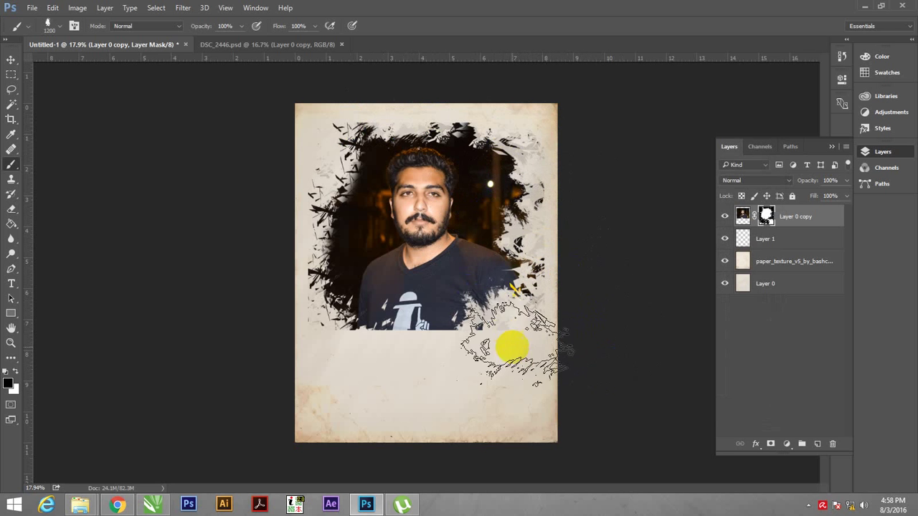
drag(283, 409, 311, 282)
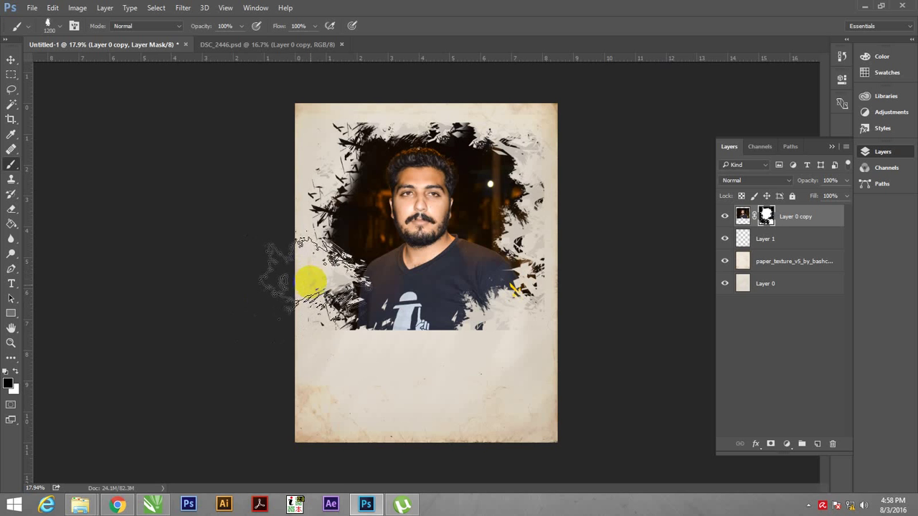
mouse_move(316, 439)
mouse_down()
mouse_move(310, 134)
mouse_move(322, 139)
mouse_move(379, 349)
mouse_move(345, 349)
mouse_move(440, 380)
mouse_move(497, 344)
mouse_move(415, 355)
mouse_up()
Fade the photo's bottom over the t-shirt using the broad 1591 px brush tip.
right_click(403, 290)
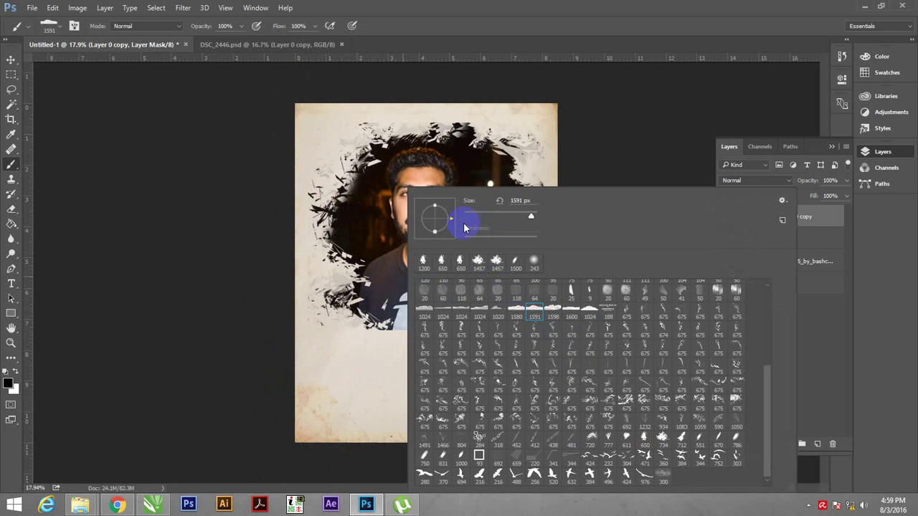
click(356, 328)
drag(359, 317, 533, 385)
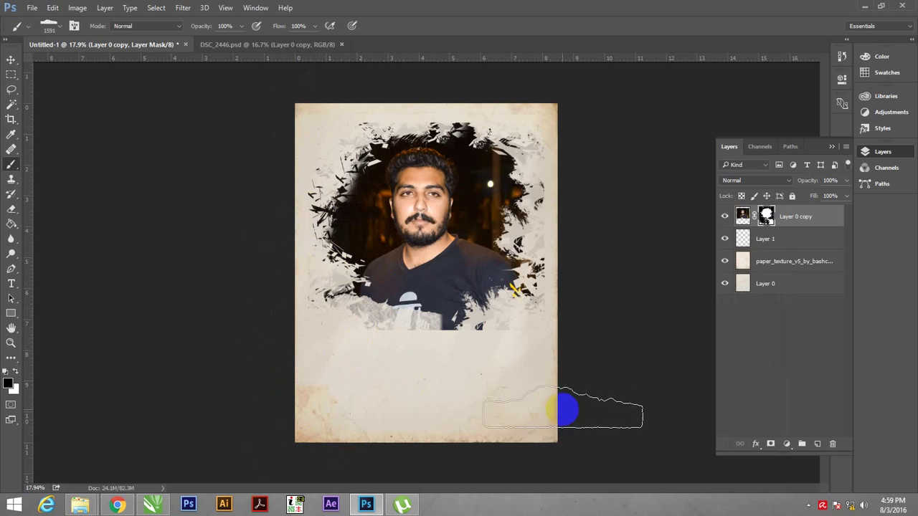
mouse_move(355, 319)
mouse_down()
mouse_move(509, 316)
mouse_move(419, 311)
mouse_move(571, 423)
mouse_up()
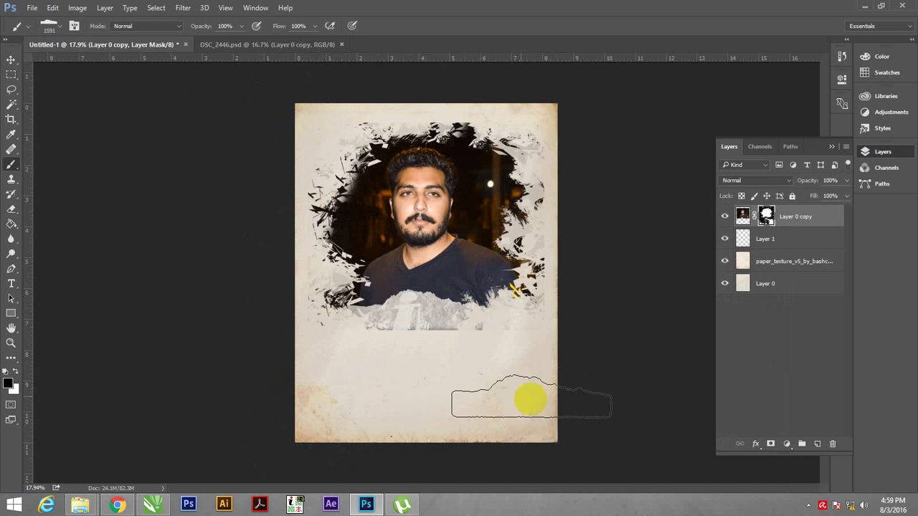
key(z)
mouse_move(445, 319)
mouse_down()
mouse_move(497, 379)
mouse_move(445, 263)
mouse_up()
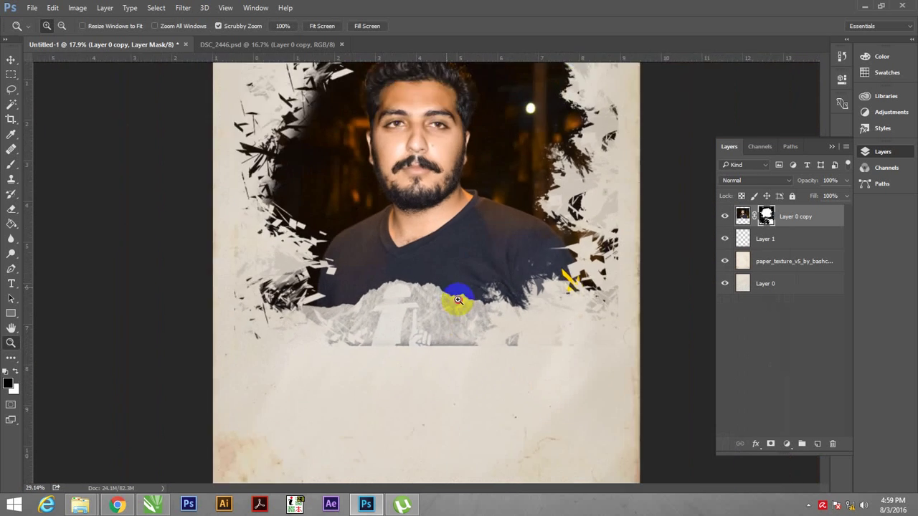
key(ctrl+z)
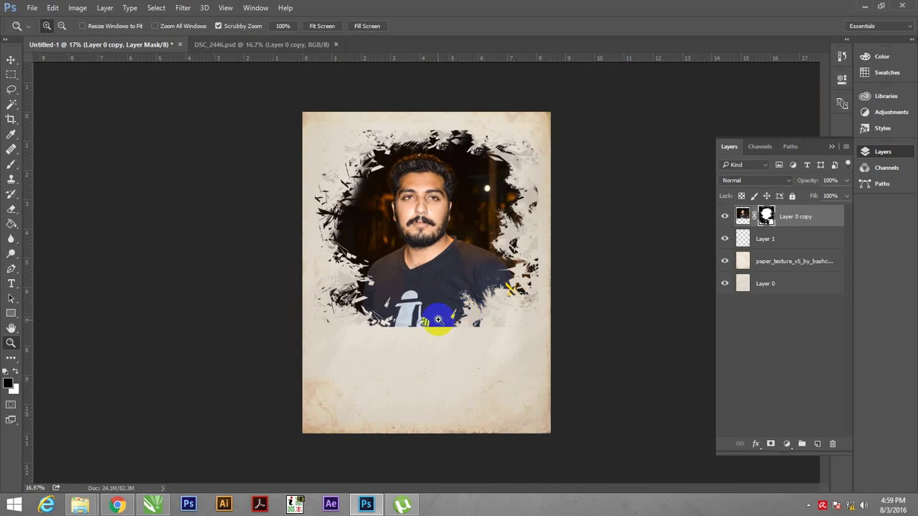
key(b)
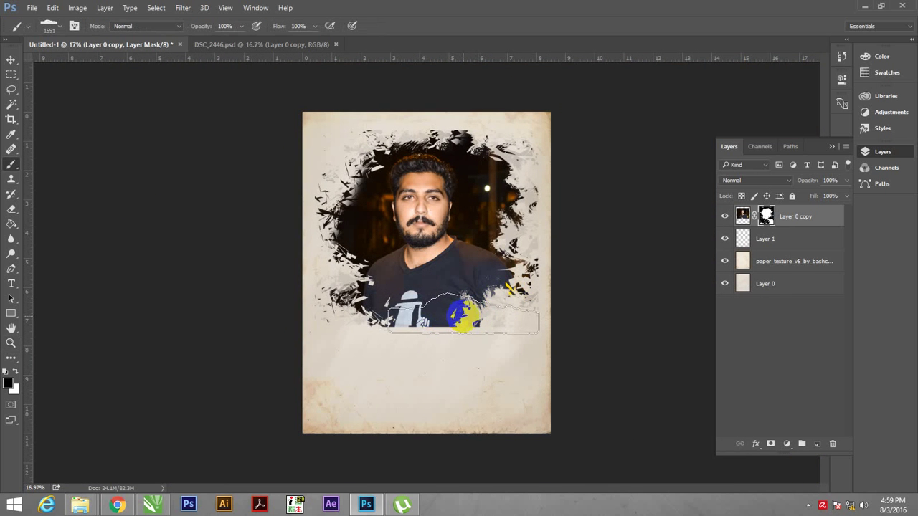
drag(462, 314, 461, 317)
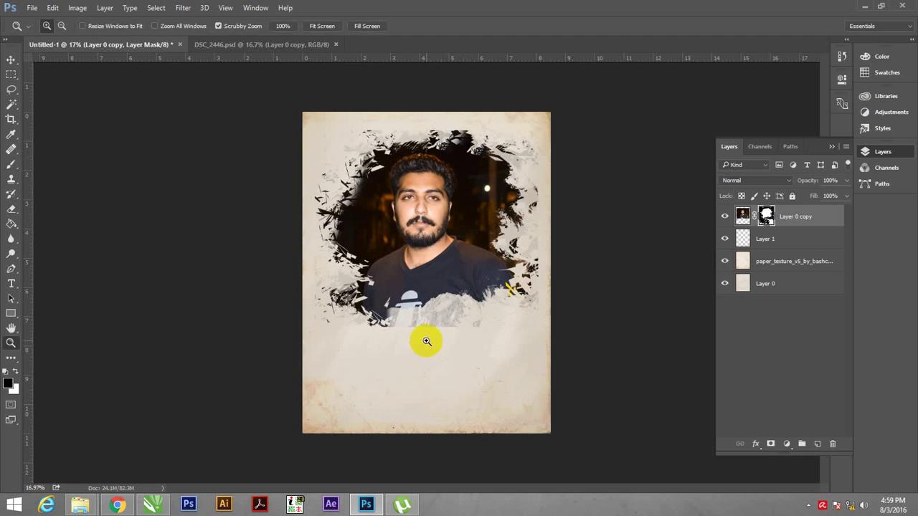
scroll(430, 340, up, 2)
Splatter the photo's left side and top-right edge with the 2874 px brush tip.
right_click(373, 260)
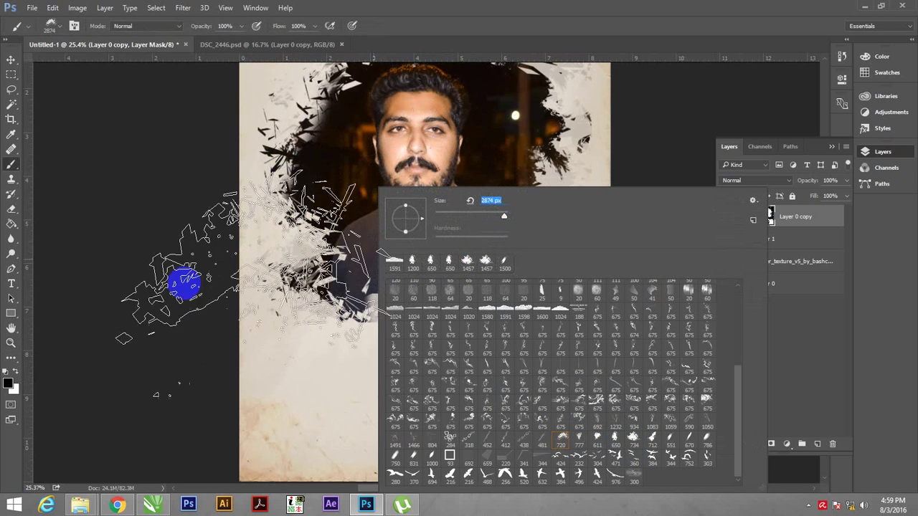
click(125, 290)
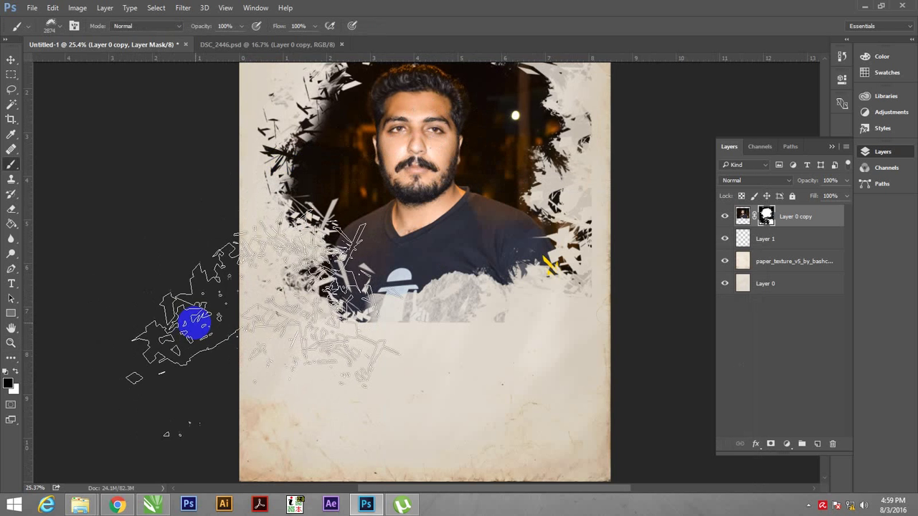
click(253, 353)
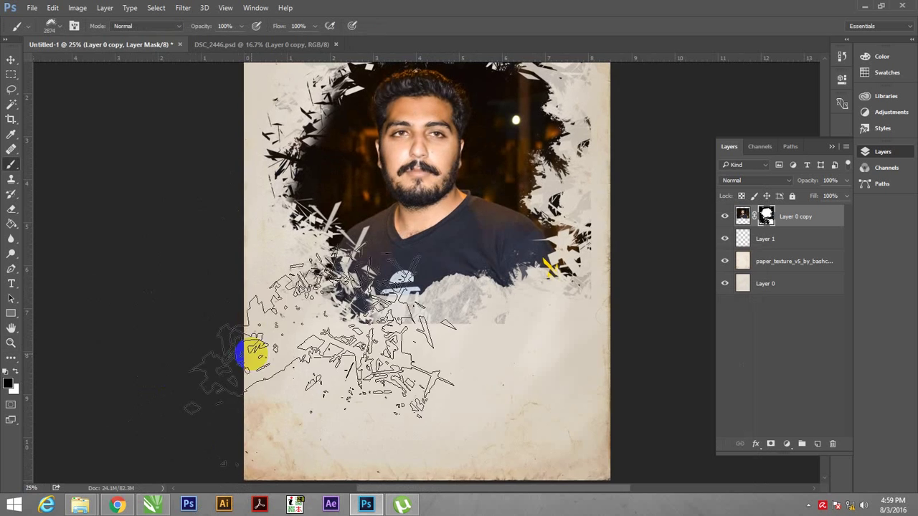
drag(252, 352, 265, 138)
key(ctrl+minus)
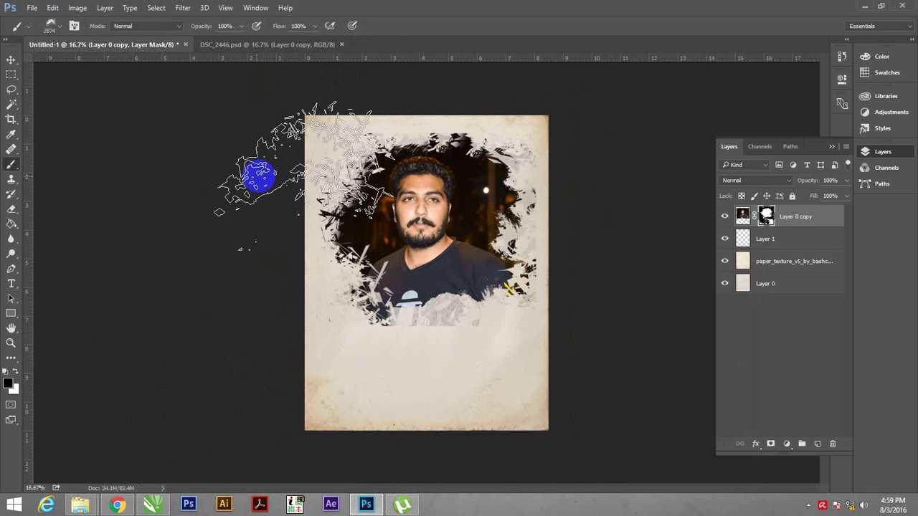
drag(484, 163, 522, 139)
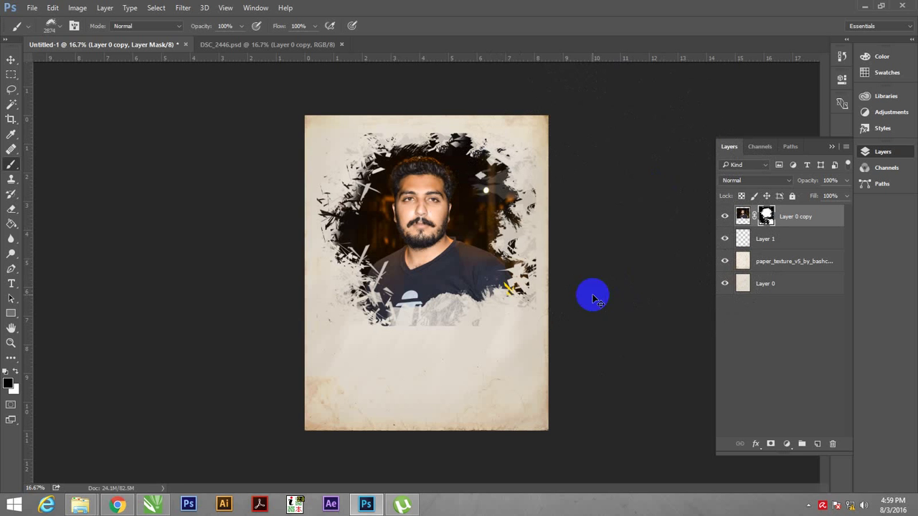
click(487, 102)
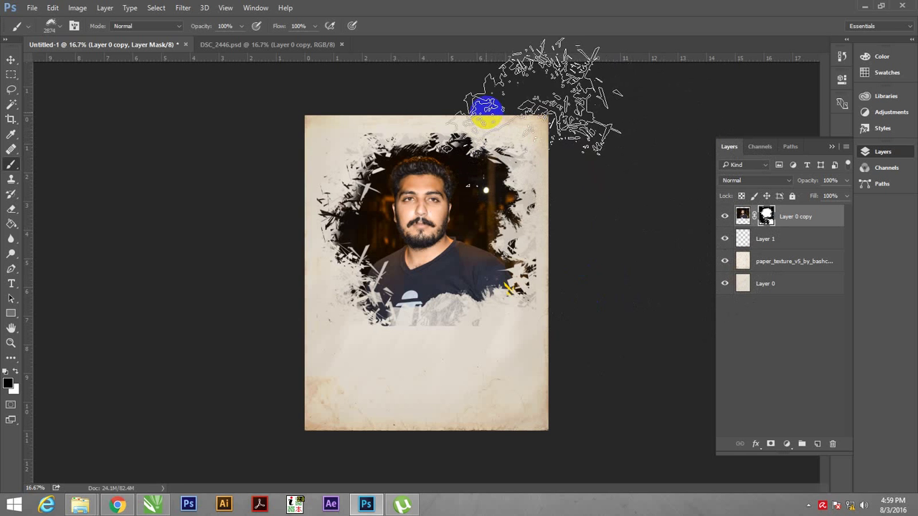
Zoom in to inspect the blended portrait edges.
key(z)
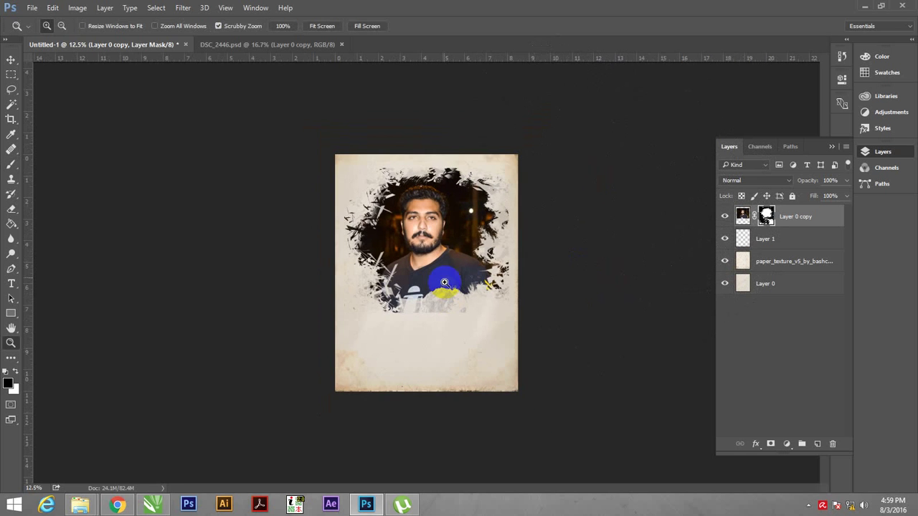
drag(578, 256, 562, 209)
key(v)
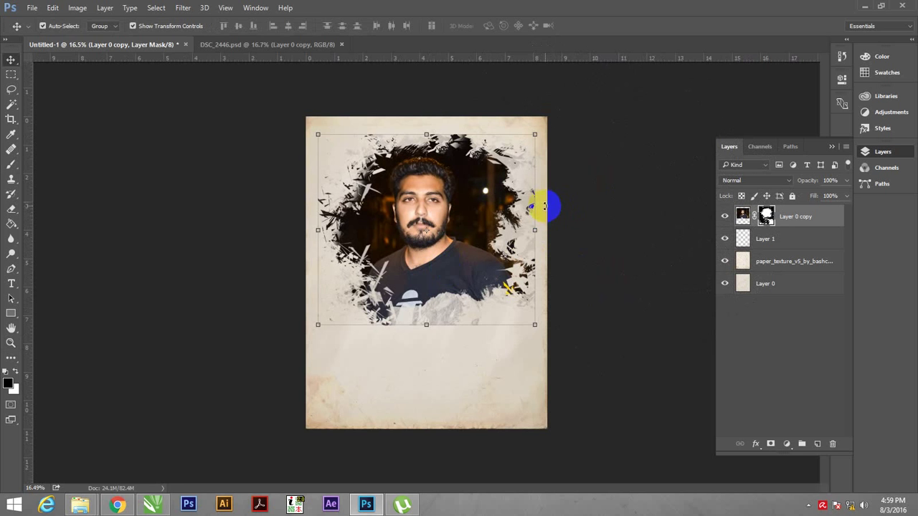
key(b)
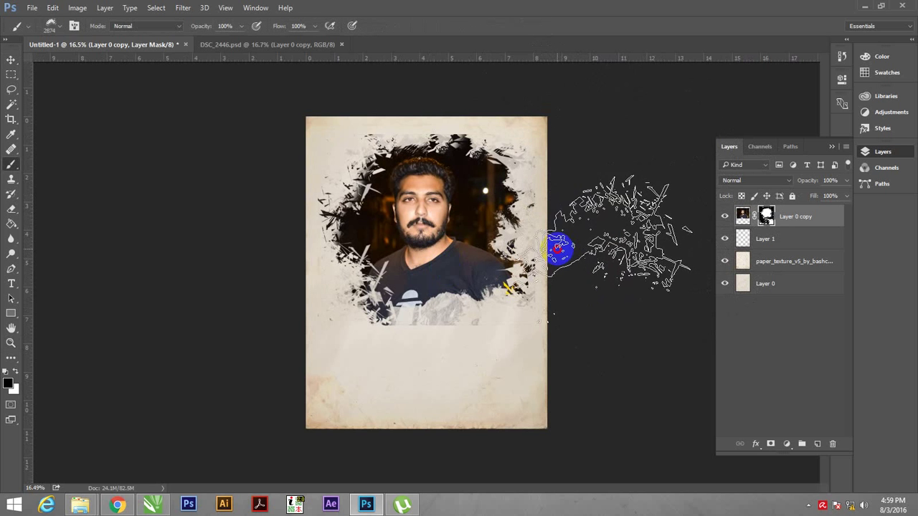
key(z)
drag(422, 281, 430, 253)
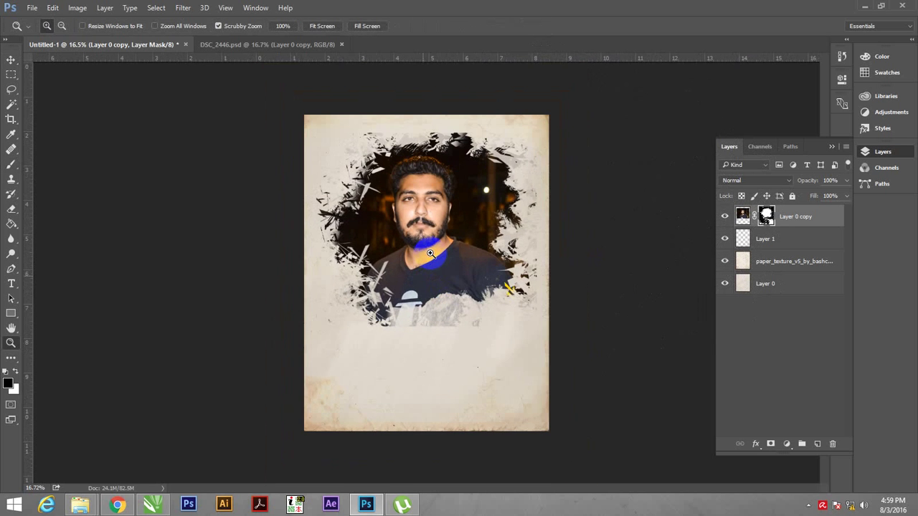
key(v)
key(b)
scroll(467, 276, up, 1)
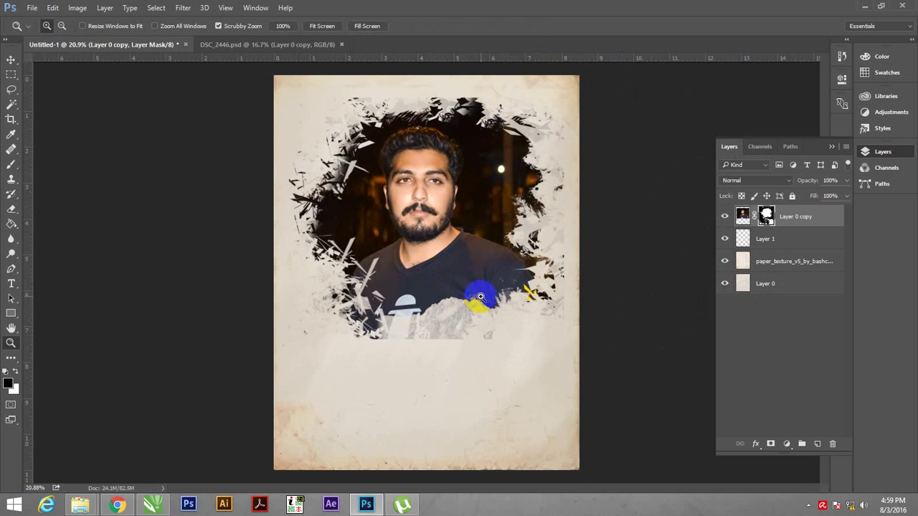
Zoom in on the portrait's head to prepare for stamping birds.
right_click(408, 212)
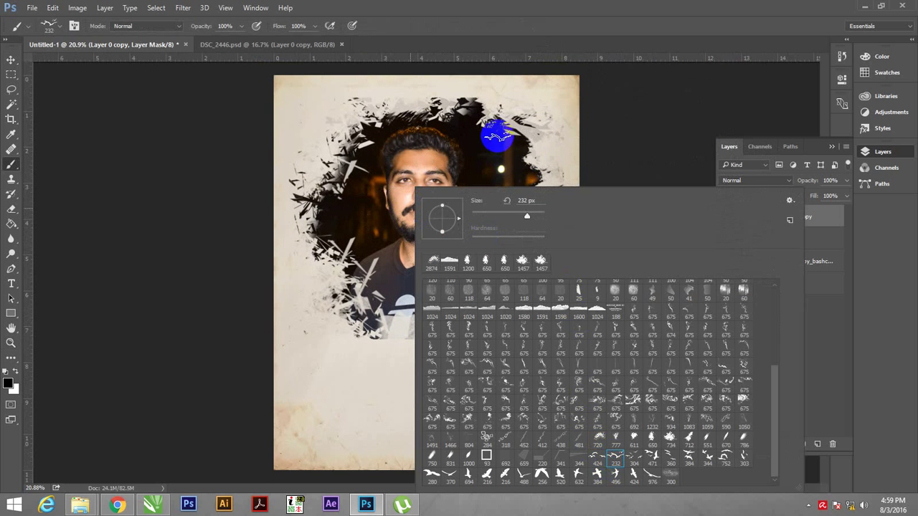
key(Return)
key(z)
drag(550, 148, 567, 168)
click(567, 177)
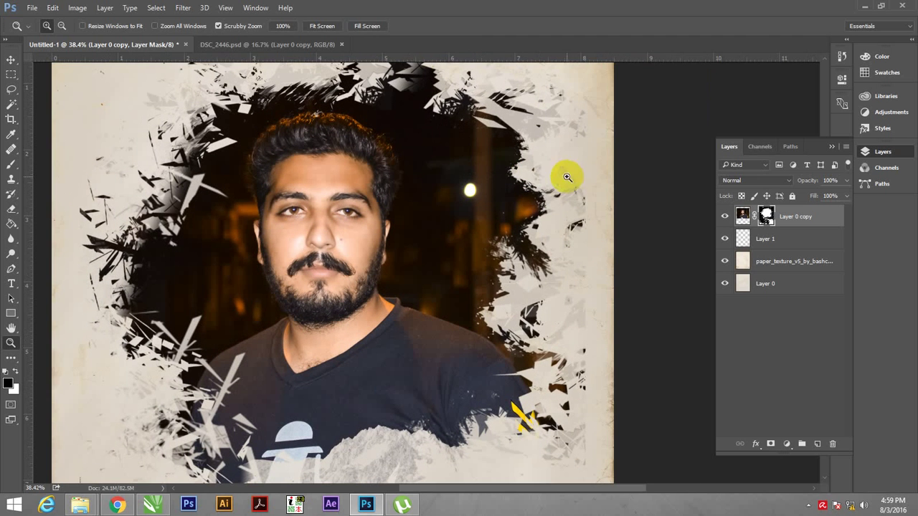
key(b)
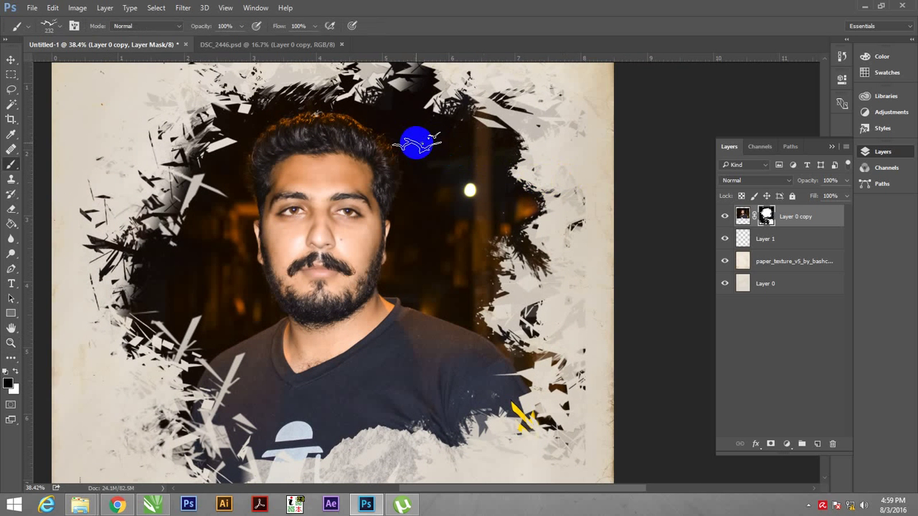
Stamp large bird brush presets, resized to 800 px and then 500 px.
right_click(474, 181)
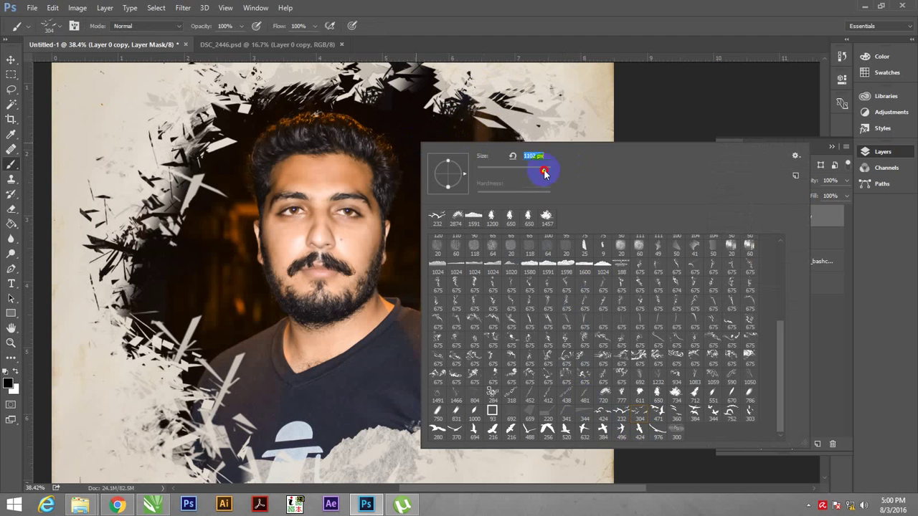
click(454, 113)
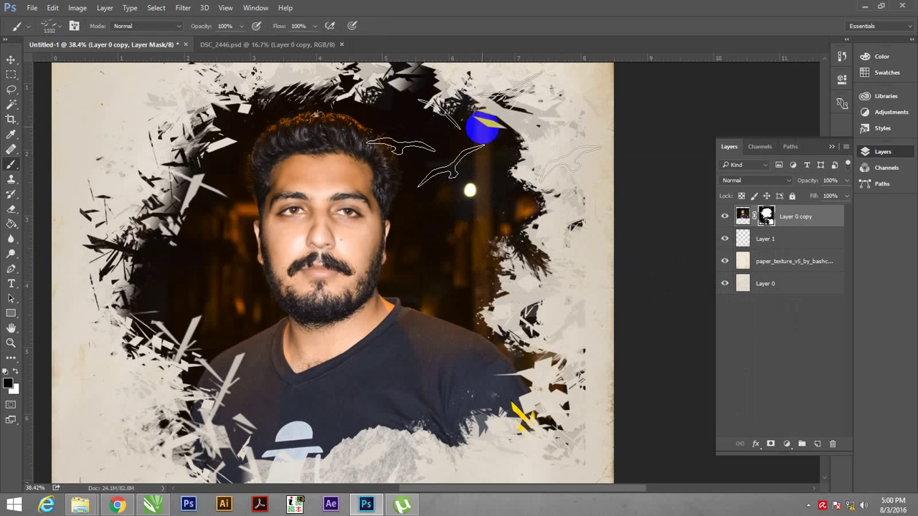
key(bracketleft)
key(bracketleft)
key(bracketleft)
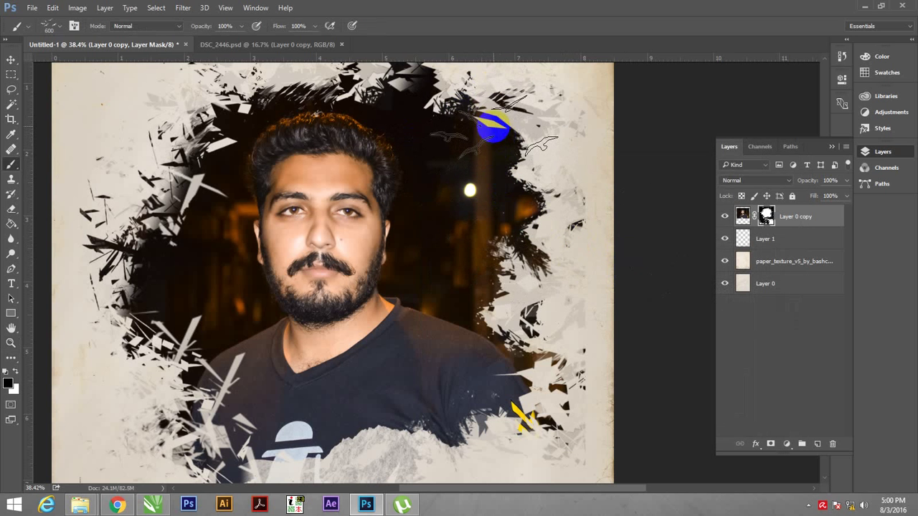
right_click(476, 162)
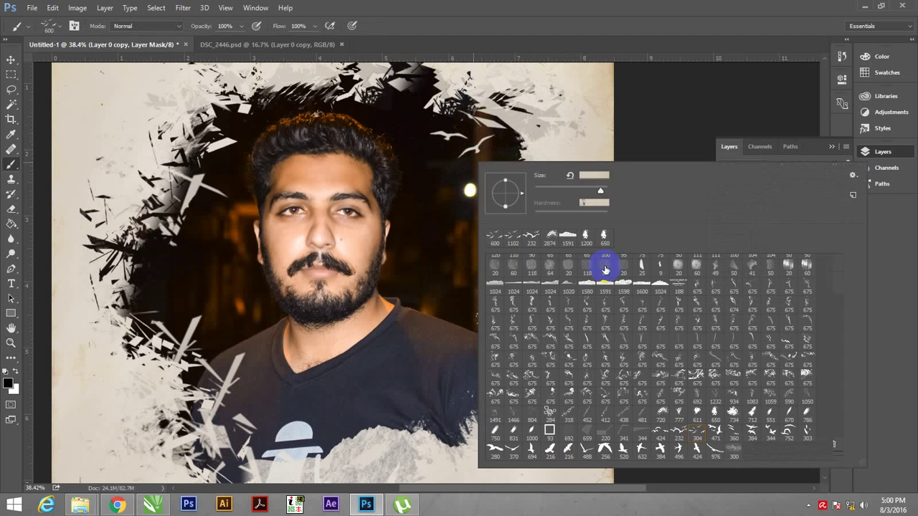
click(500, 140)
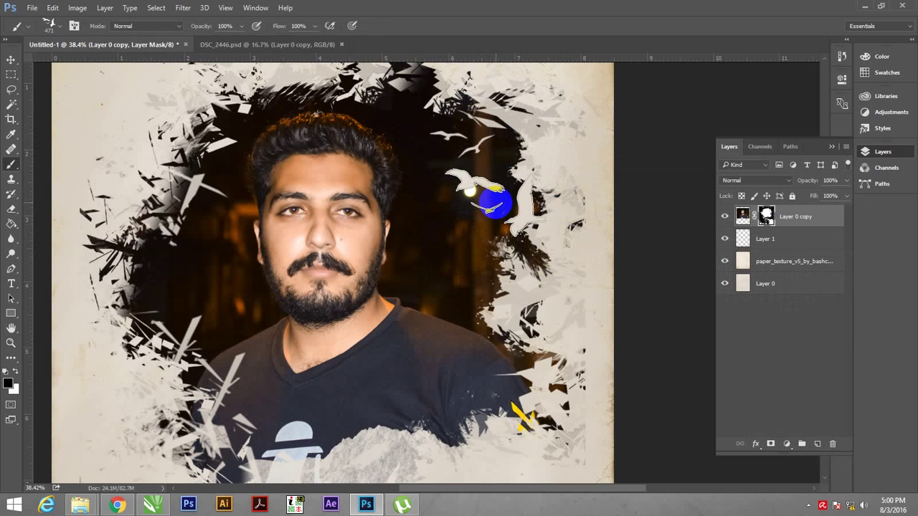
key(])
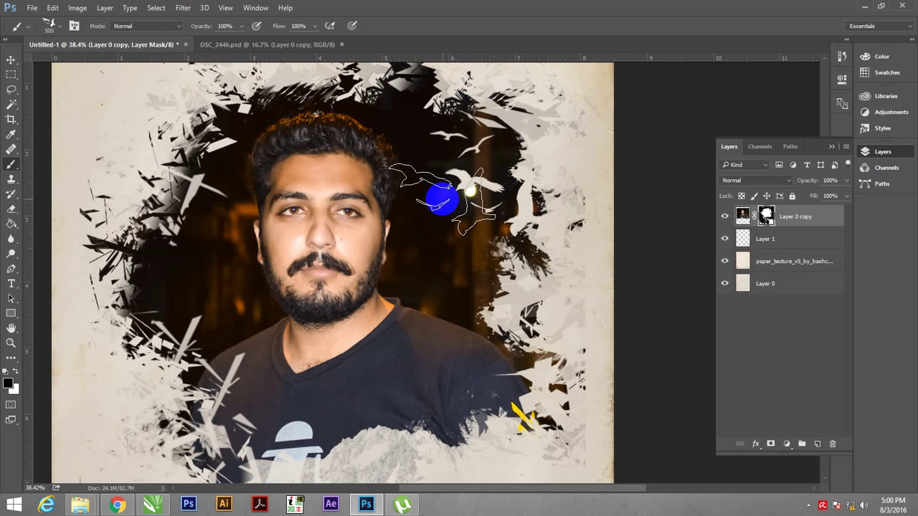
Switch to the 216 px bird brush preset for smaller birds.
right_click(442, 200)
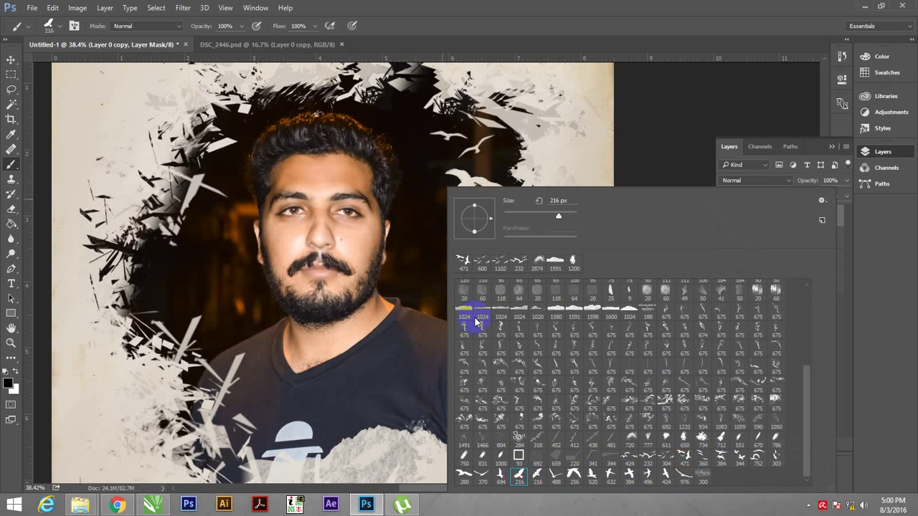
click(530, 146)
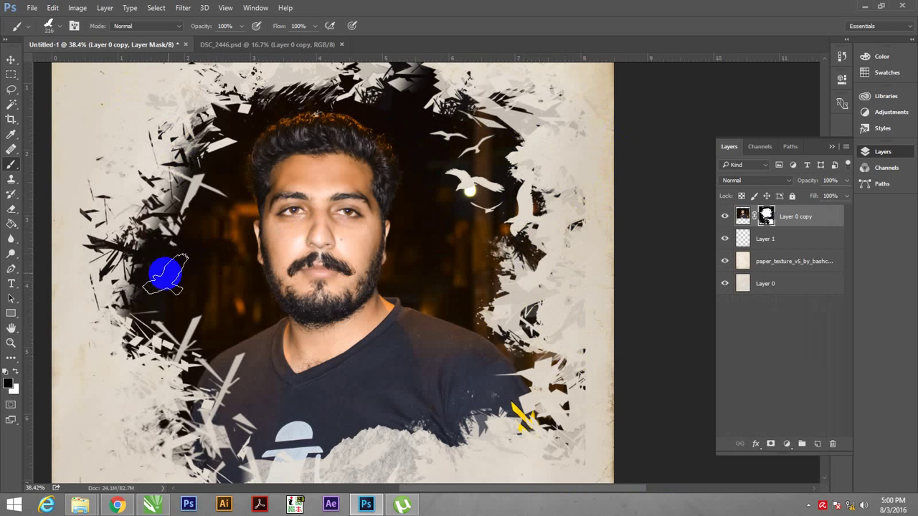
right_click(258, 251)
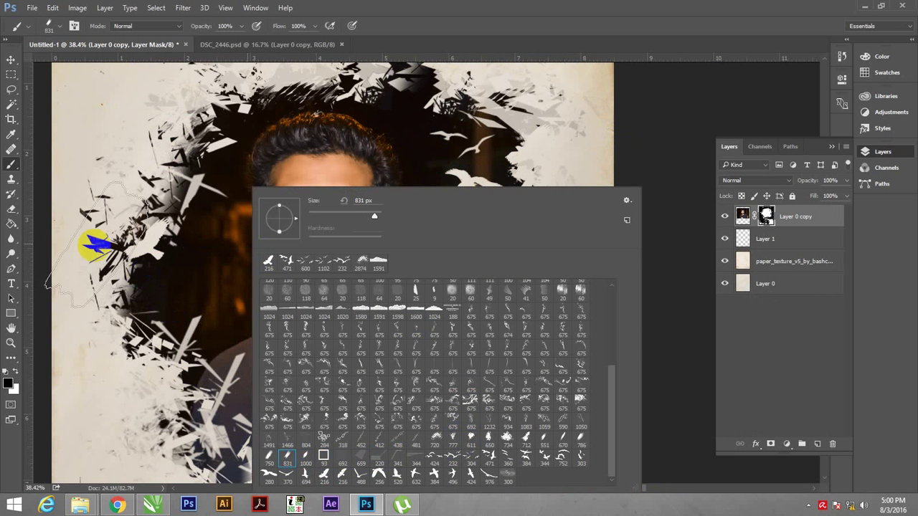
Load the 831 px brush, fit the whole poster on screen, and zoom in slightly.
click(74, 180)
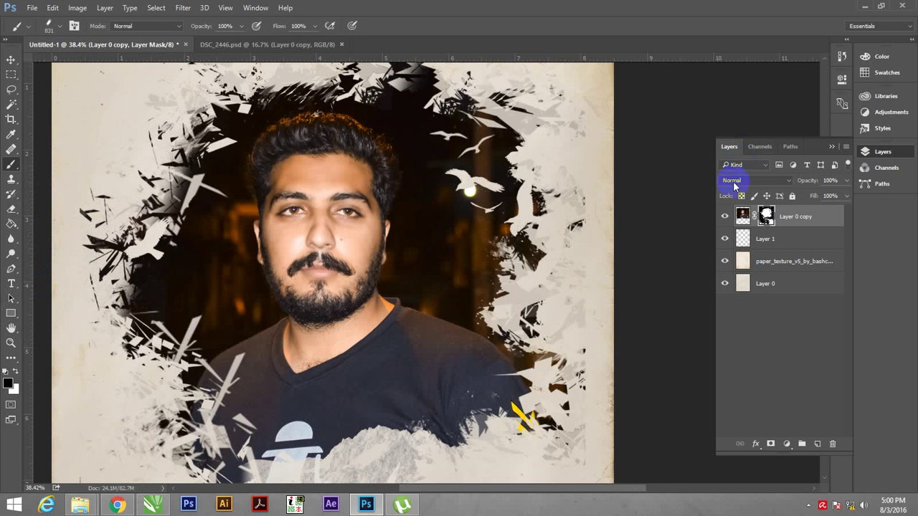
drag(641, 232, 625, 275)
key(z)
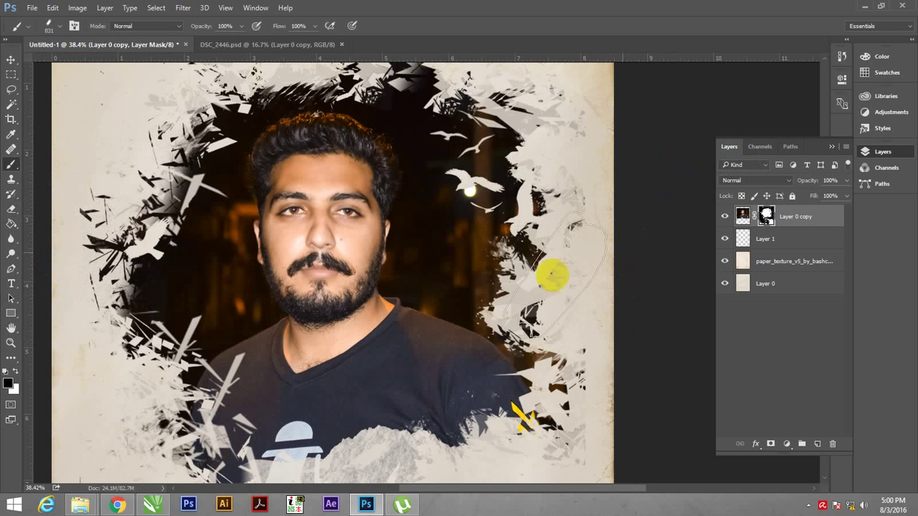
right_click(377, 195)
click(390, 204)
drag(522, 375, 532, 377)
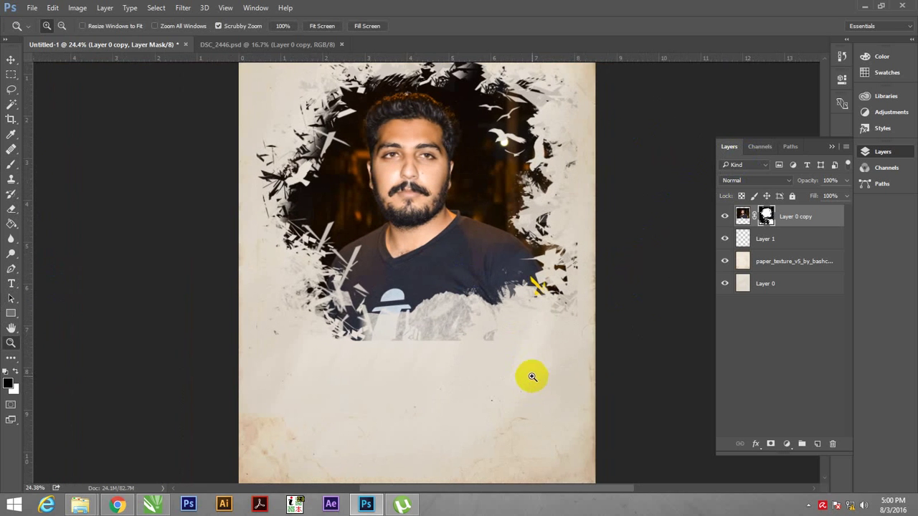
Pan the poster view down and left and enlarge the brush to 5000 px.
key(b)
mouse_move(430, 374)
mouse_down()
mouse_move(410, 367)
mouse_move(582, 354)
mouse_up()
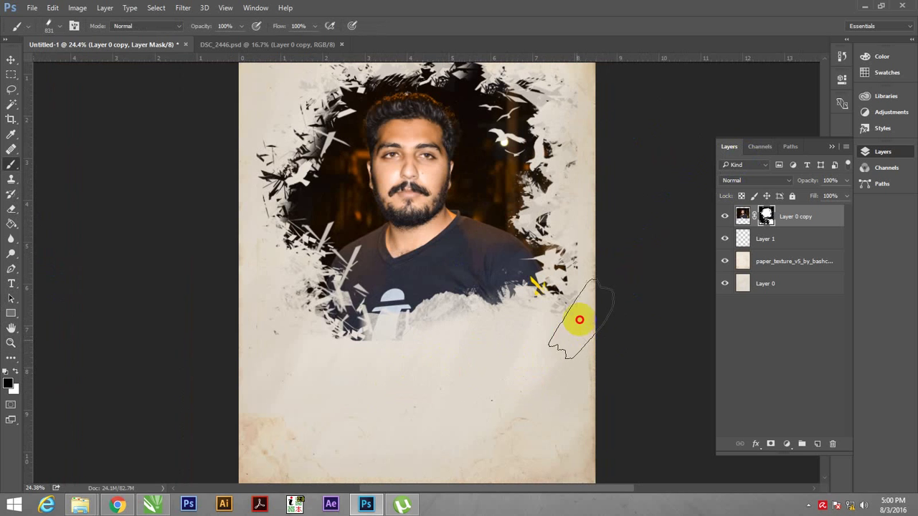
drag(586, 304, 557, 332)
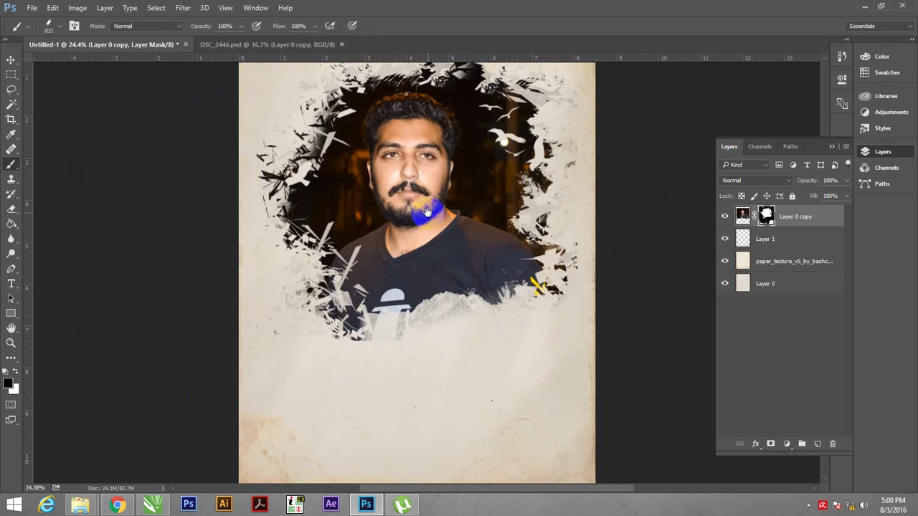
drag(428, 241, 423, 253)
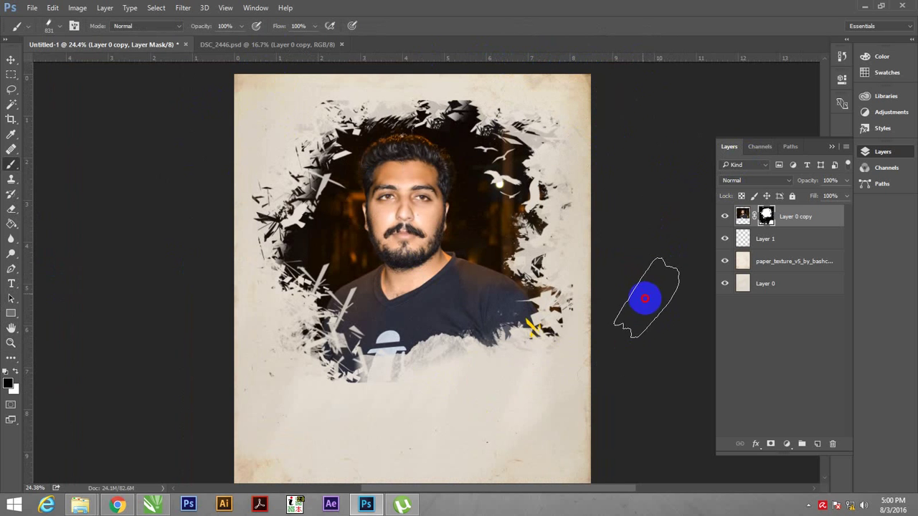
key(period)
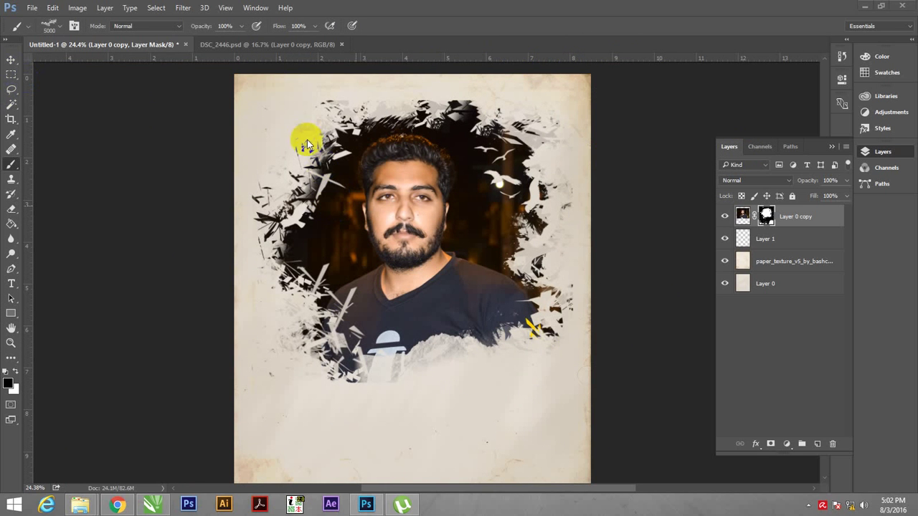
right_click(359, 188)
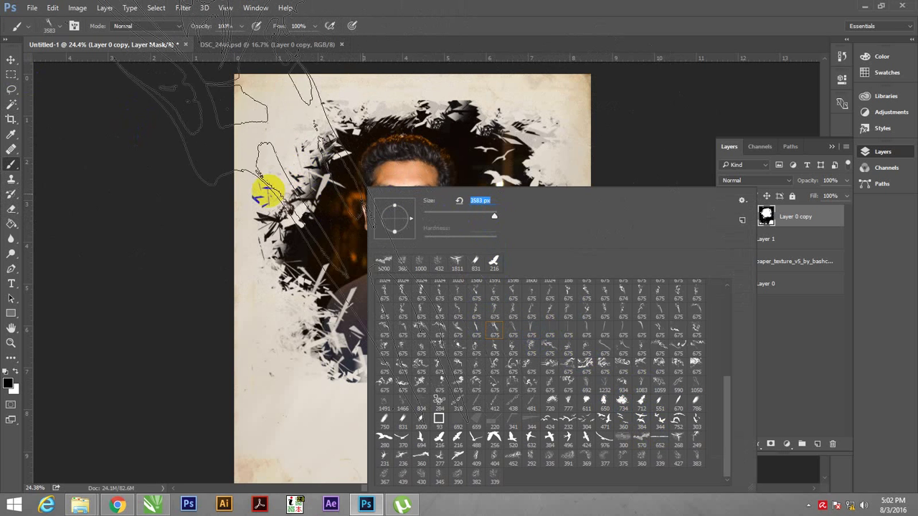
Stamp white bird spatter at the frame's upper-right edge with the 675 px bird brush.
click(429, 263)
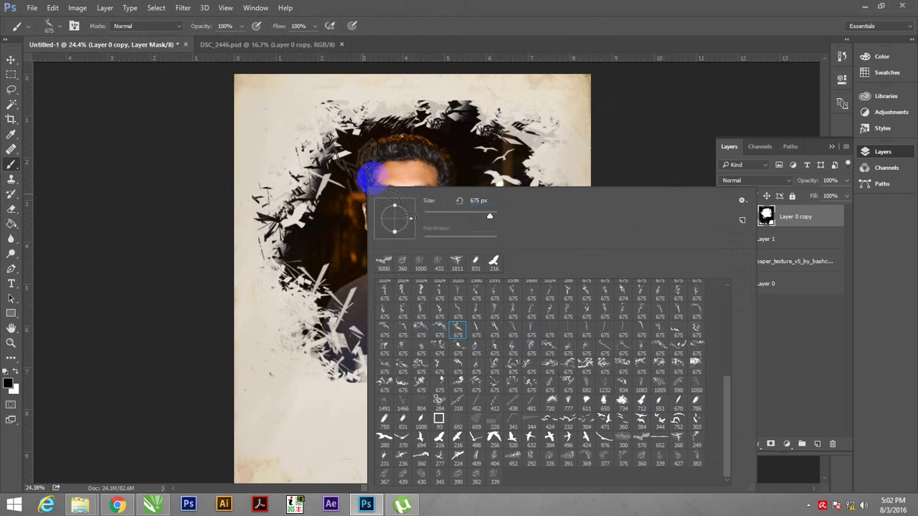
click(369, 175)
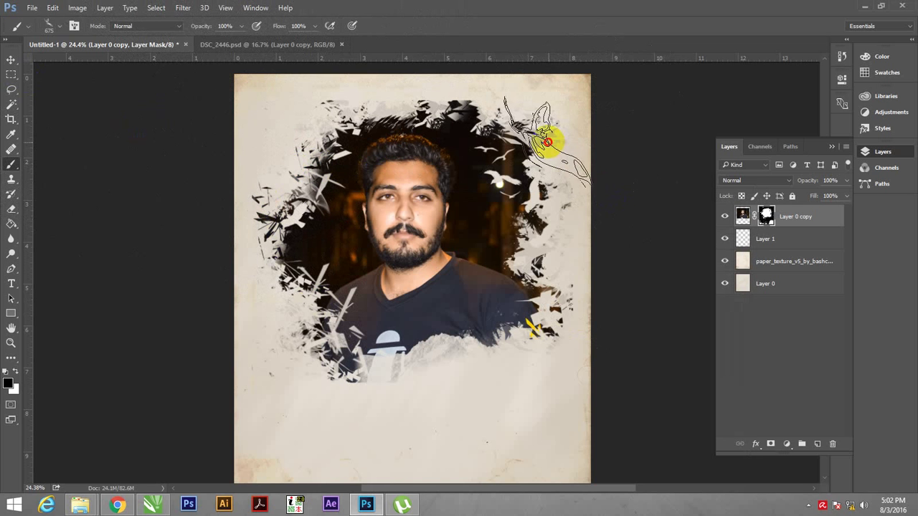
click(546, 142)
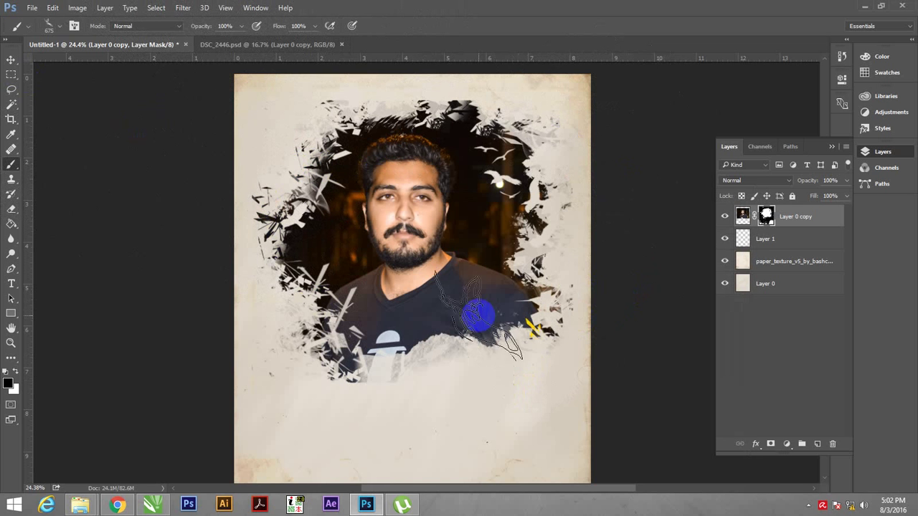
Stamp the 1811 px smoke brush, rotated level, along the right side and top.
right_click(420, 308)
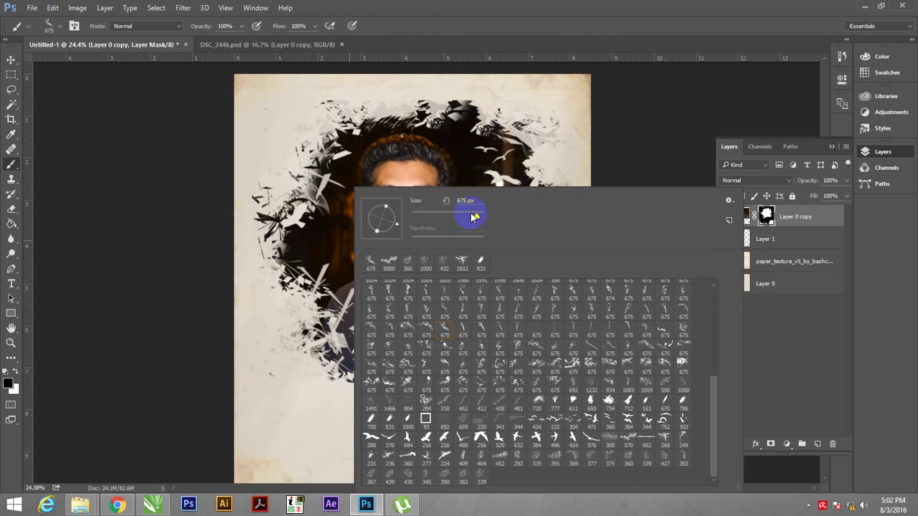
click(480, 262)
click(266, 174)
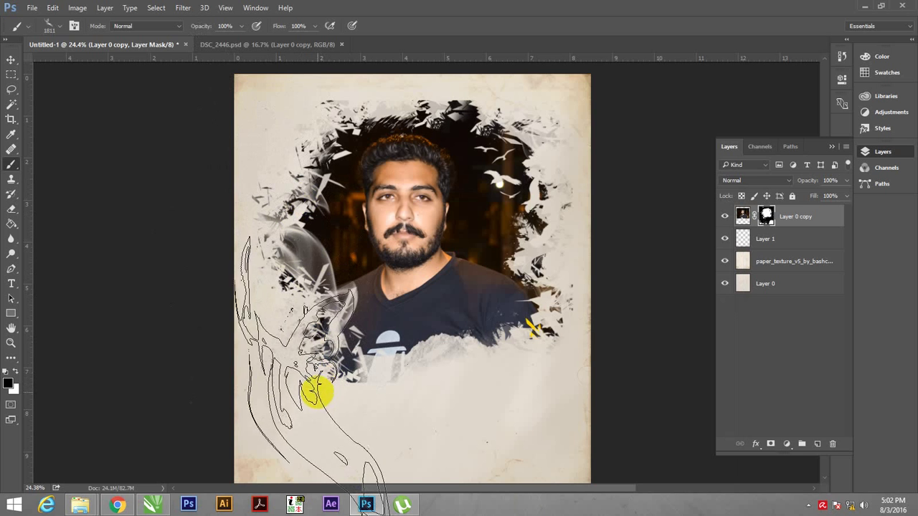
drag(598, 206, 656, 424)
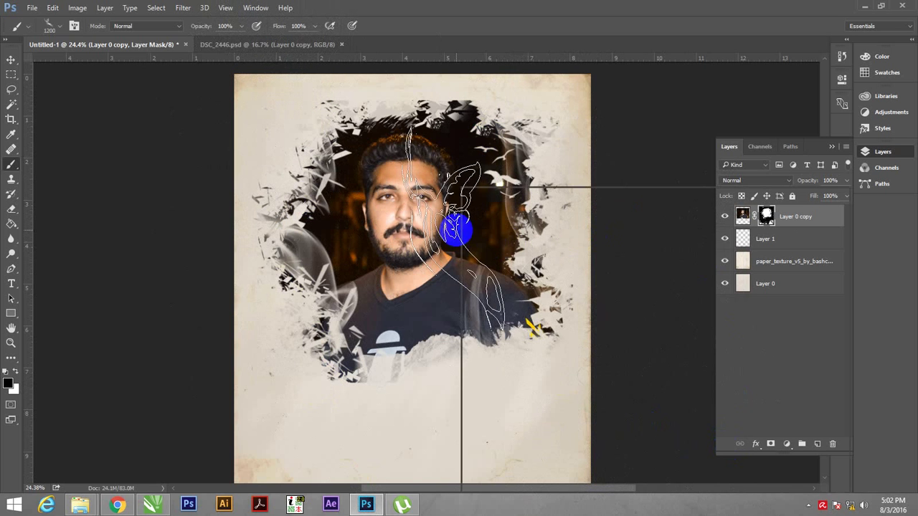
right_click(456, 229)
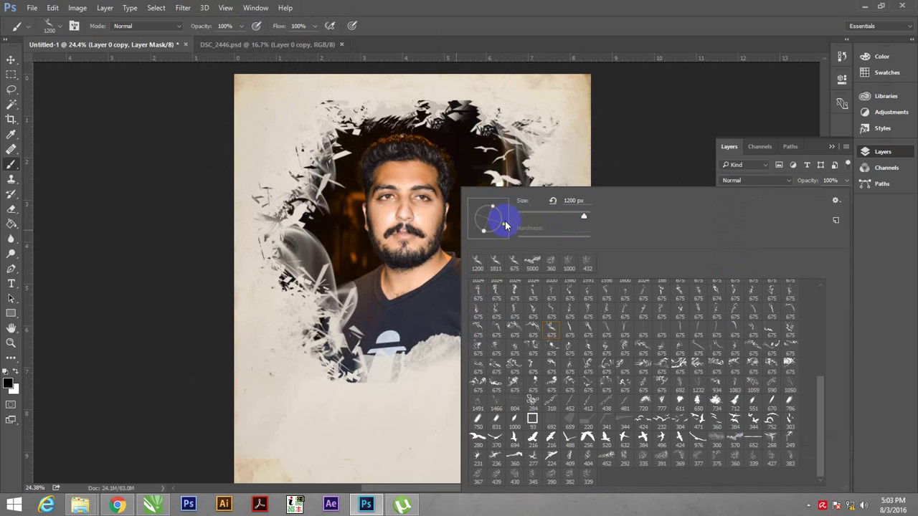
drag(499, 201, 505, 212)
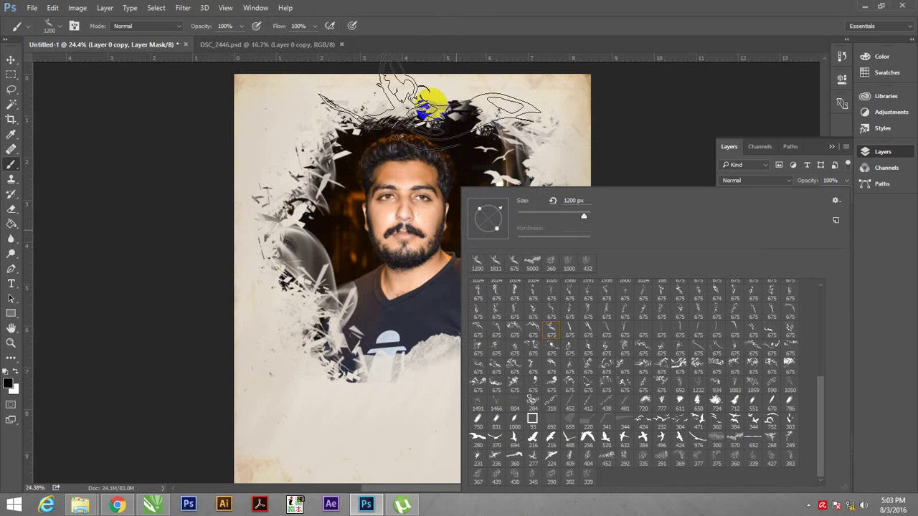
click(423, 86)
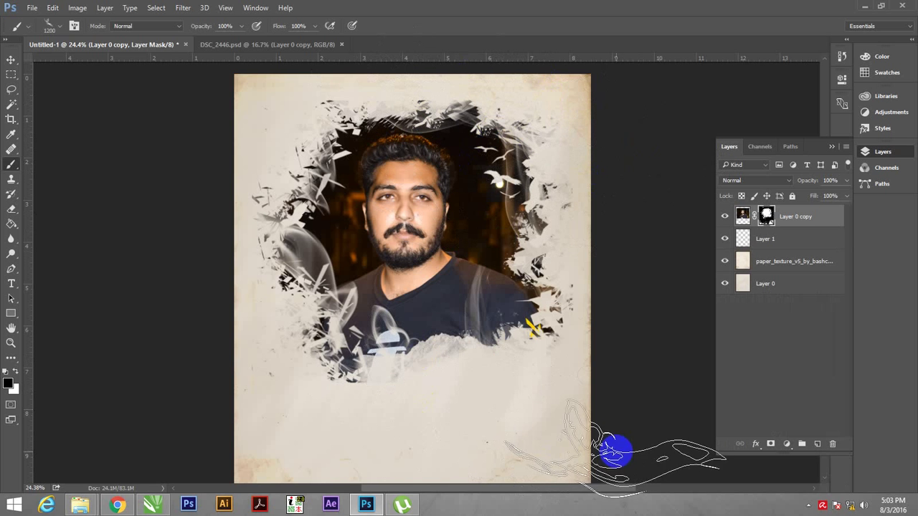
Fit the whole poster on screen and stop targeting the portrait's layer mask.
key(v)
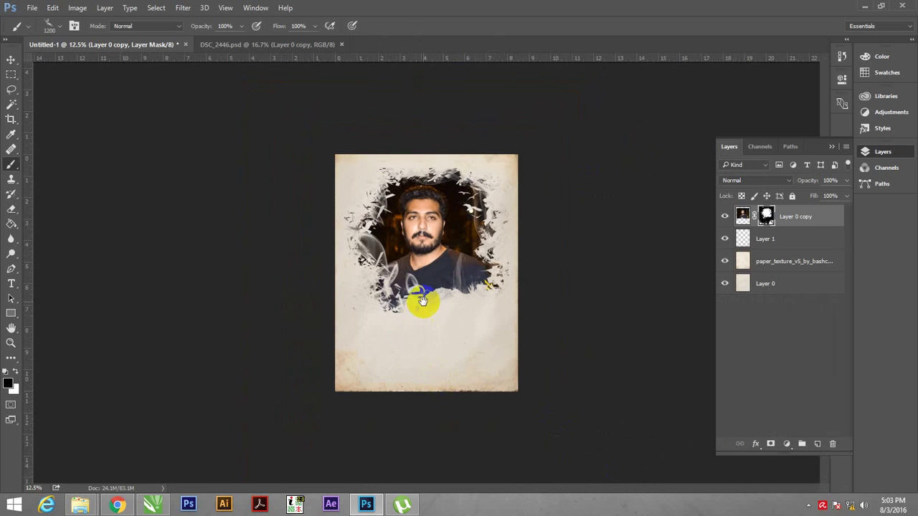
right_click(431, 304)
click(444, 311)
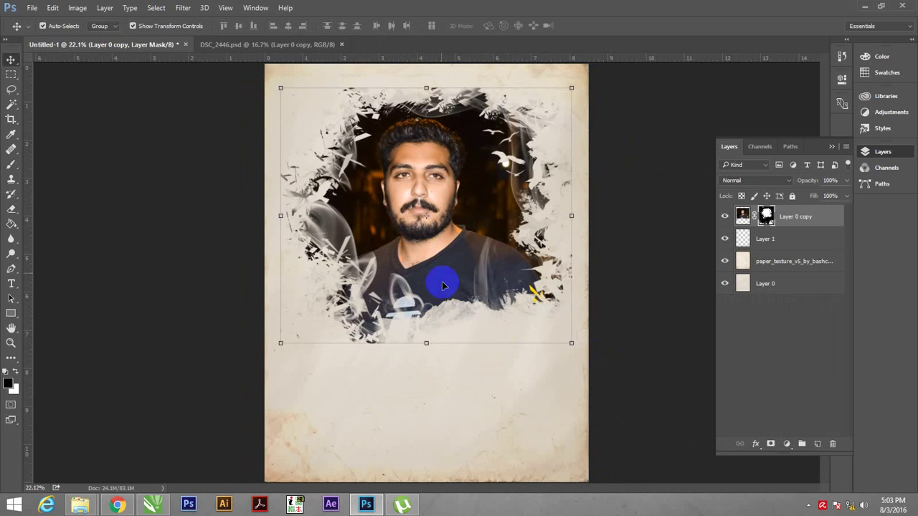
drag(443, 286, 499, 288)
click(614, 324)
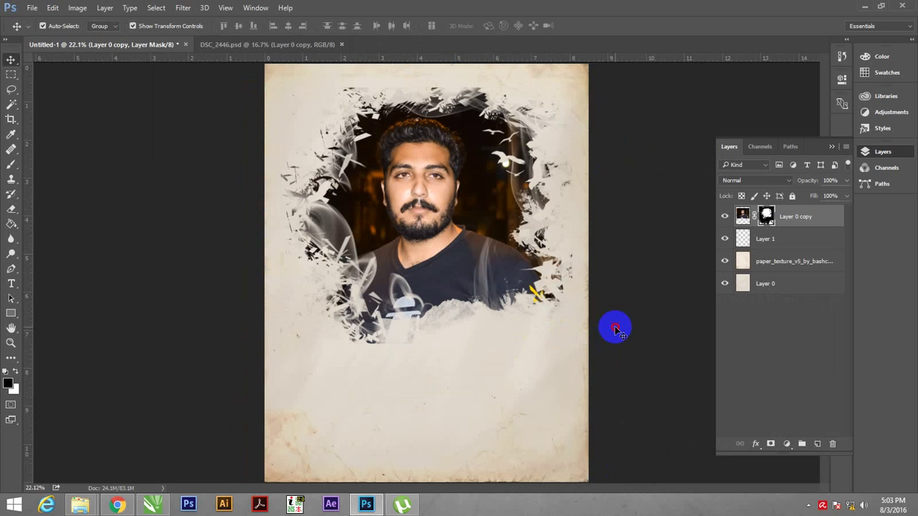
click(784, 241)
click(502, 361)
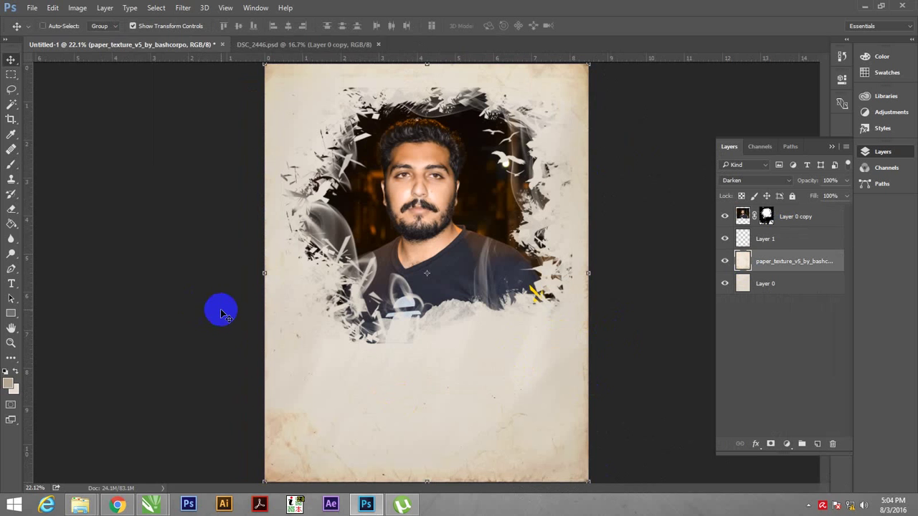
key(ctrl+o)
drag(292, 78, 289, 146)
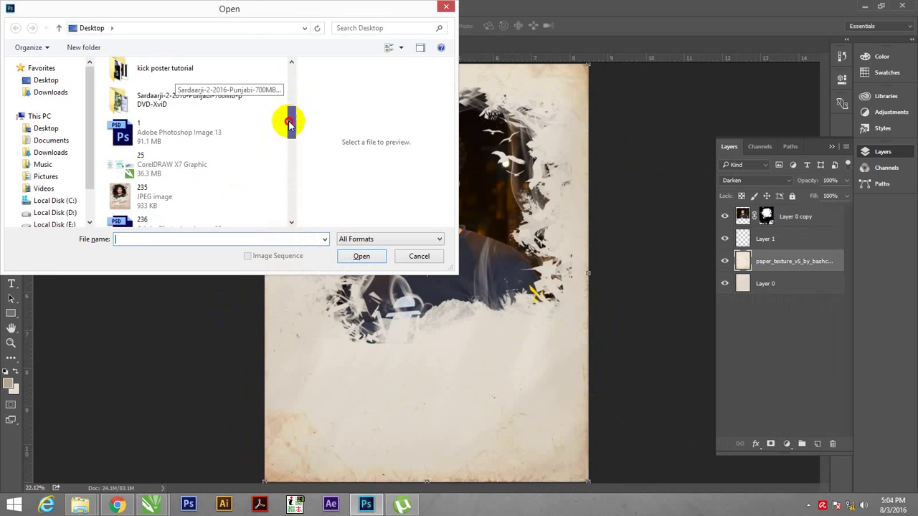
double_click(205, 180)
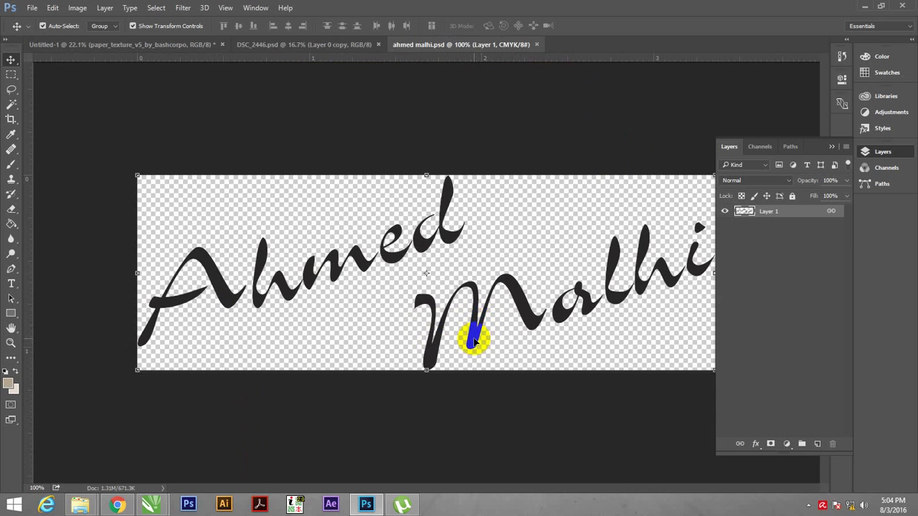
mouse_move(482, 317)
mouse_down()
mouse_move(155, 58)
mouse_move(433, 350)
mouse_move(450, 382)
mouse_up()
Scale the name lettering up below the portrait and enlarge the smoke-framed photo slightly.
key(ctrl+t)
drag(491, 357, 536, 338)
key(Return)
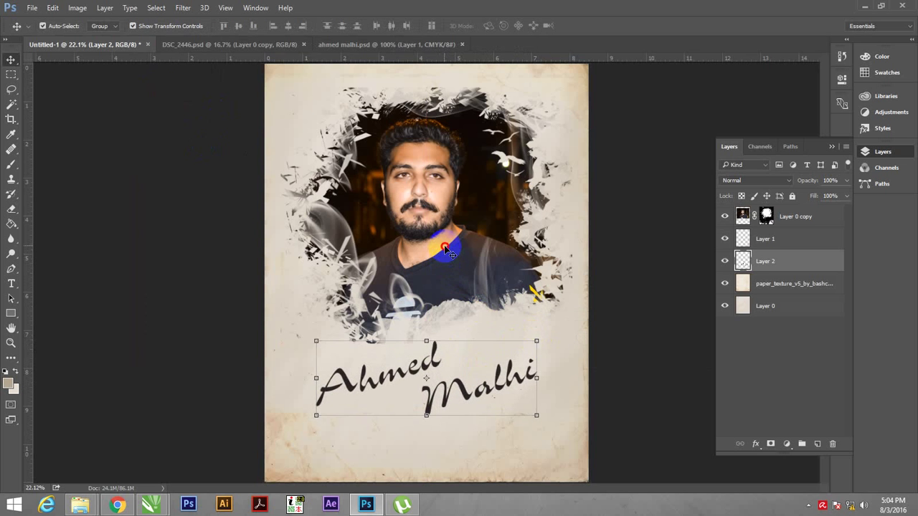
drag(445, 264, 445, 255)
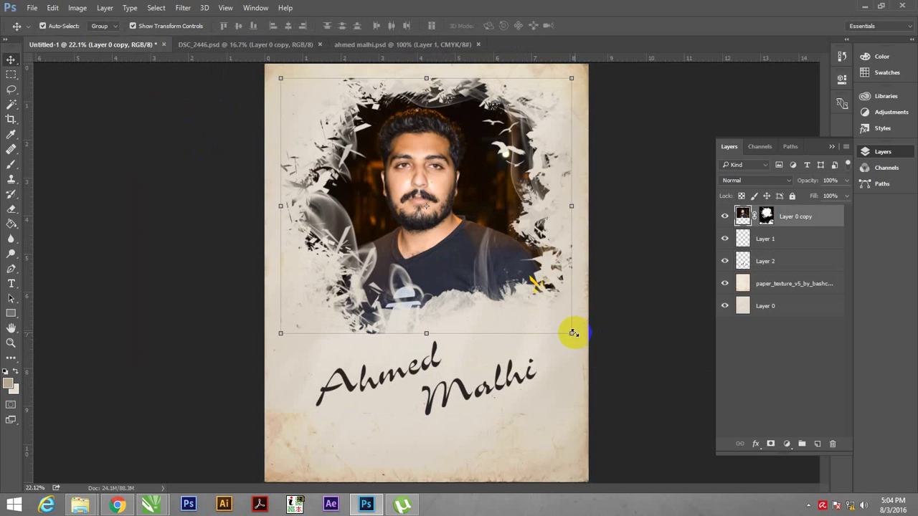
drag(572, 333, 579, 337)
double_click(442, 249)
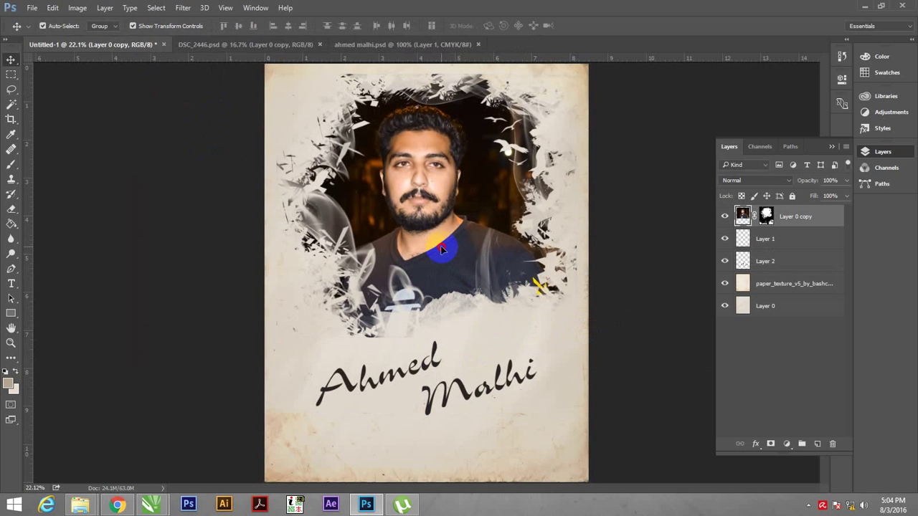
drag(441, 249, 441, 250)
click(481, 393)
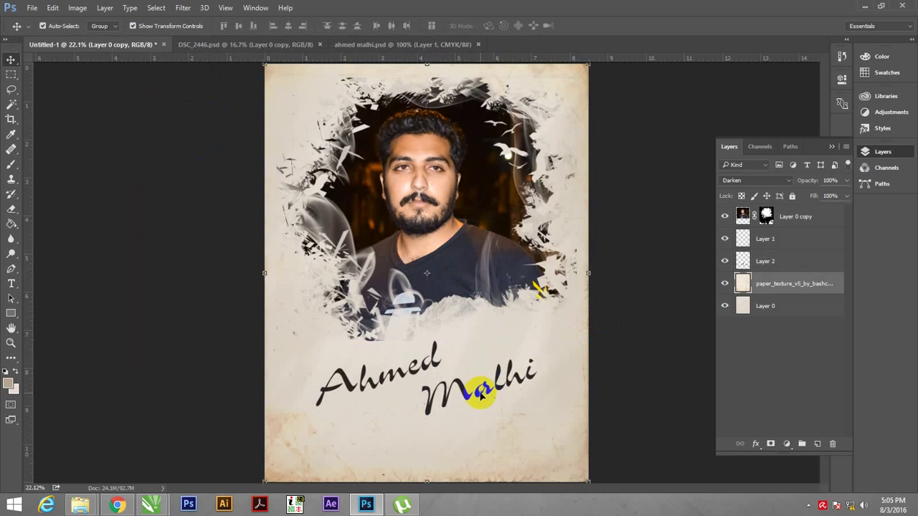
drag(480, 393, 479, 393)
click(479, 396)
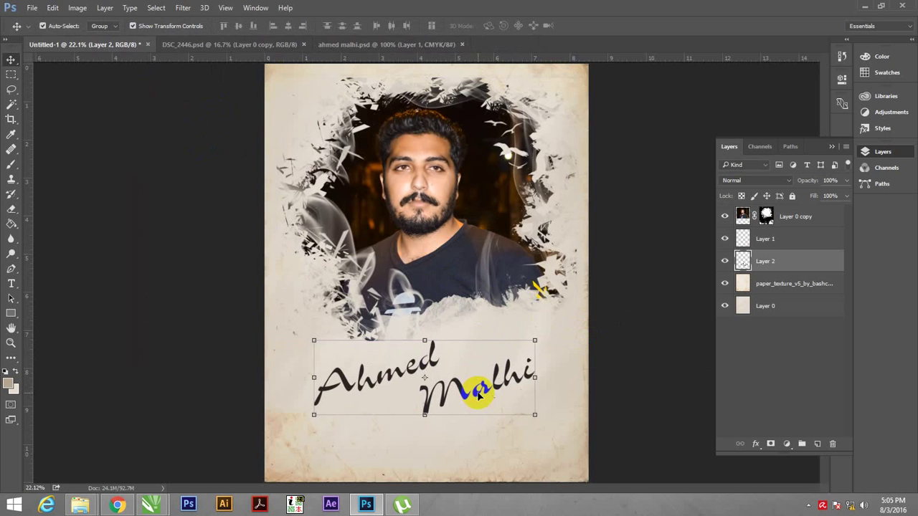
drag(538, 339, 543, 336)
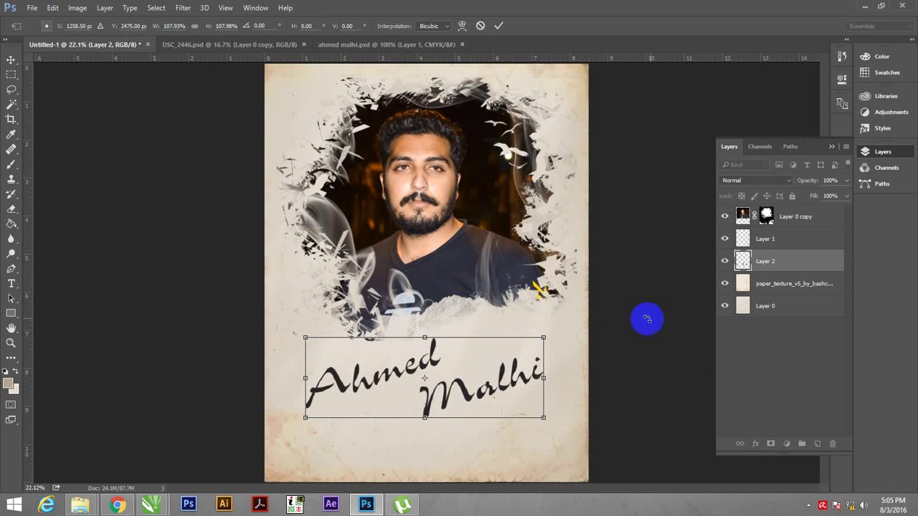
key(Return)
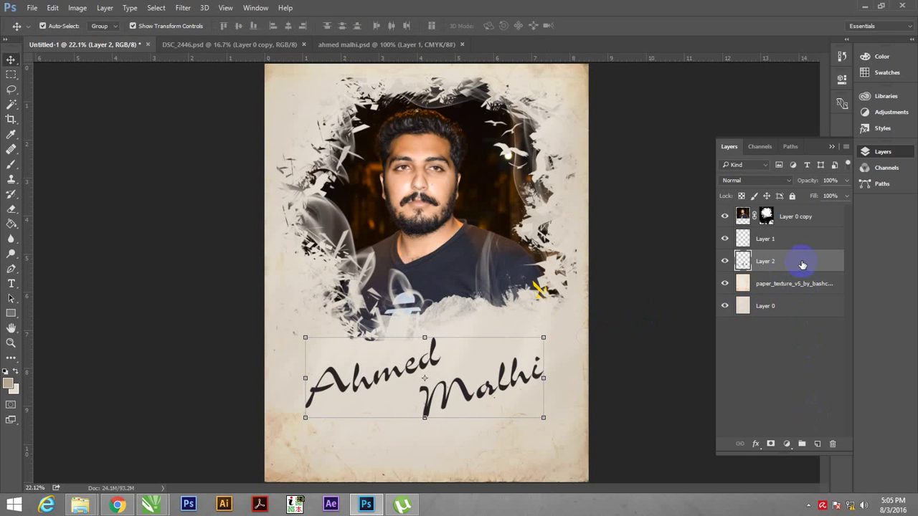
Give Layer 2's name lettering a dark red Color Overlay and a soft tan Drop Shadow.
double_click(802, 265)
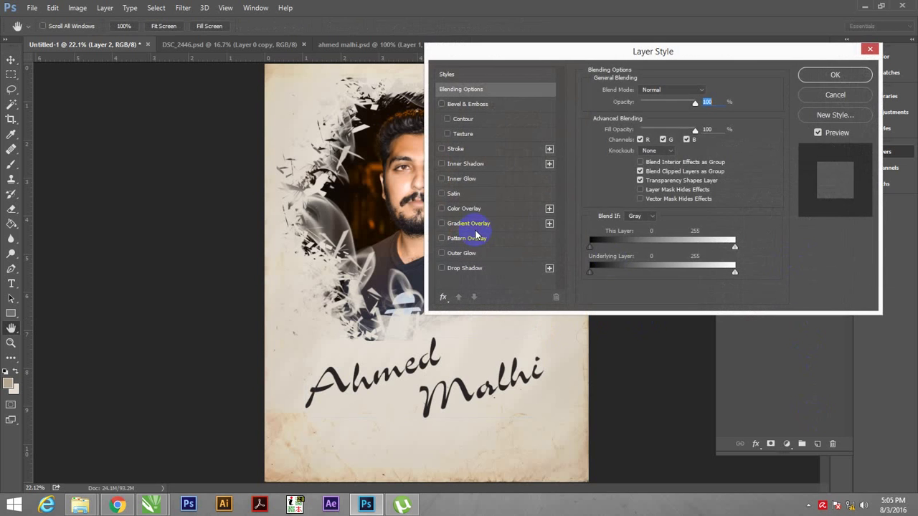
click(471, 209)
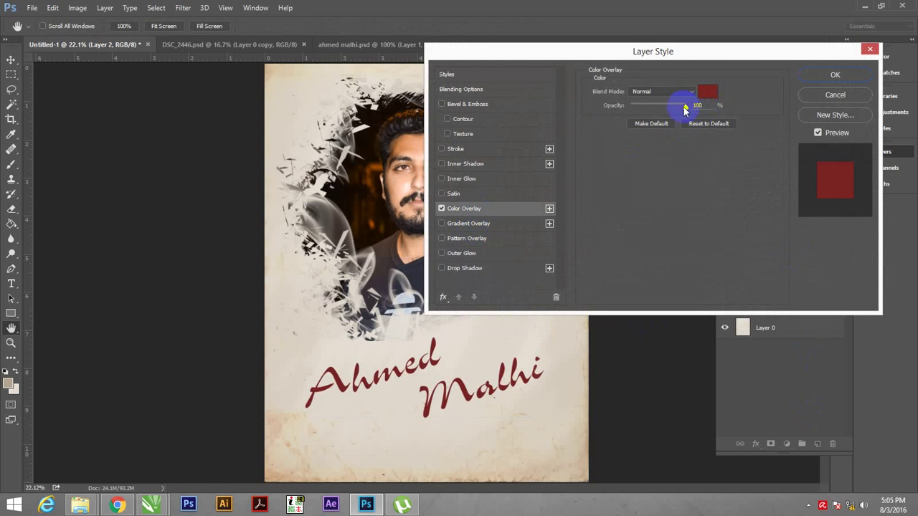
click(471, 268)
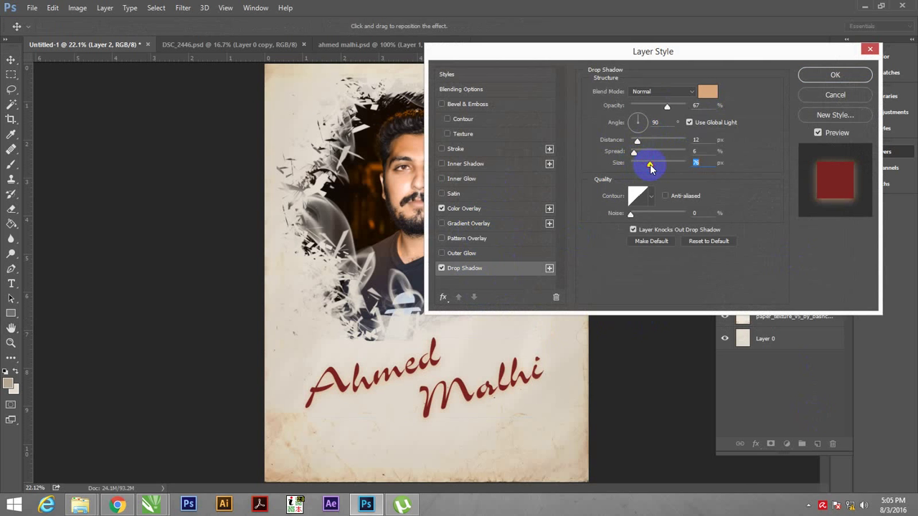
click(853, 80)
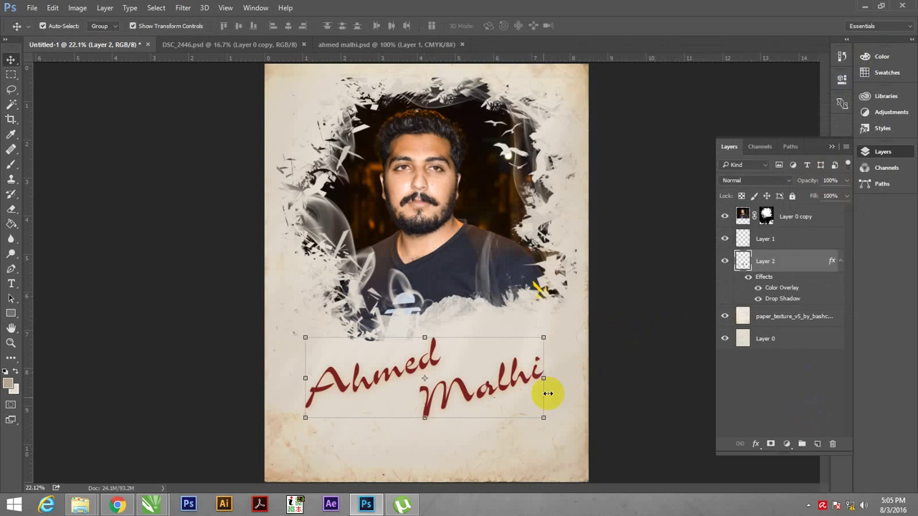
Zoom in on the name and set up a soft round eraser at 6% strength.
key(z)
drag(520, 423, 554, 449)
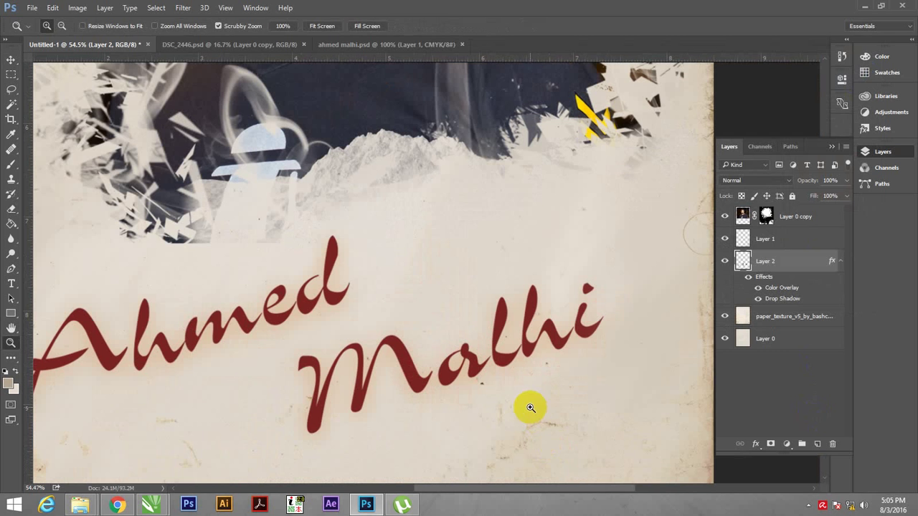
key(e)
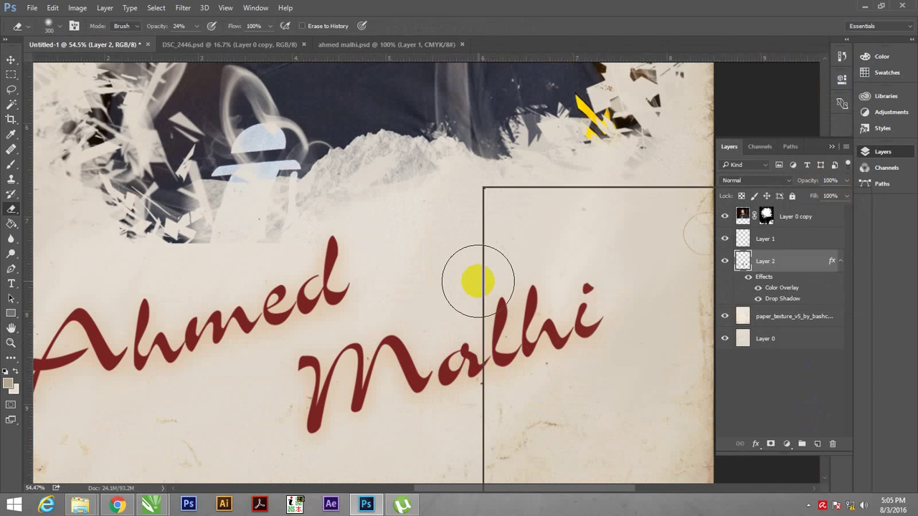
click(517, 289)
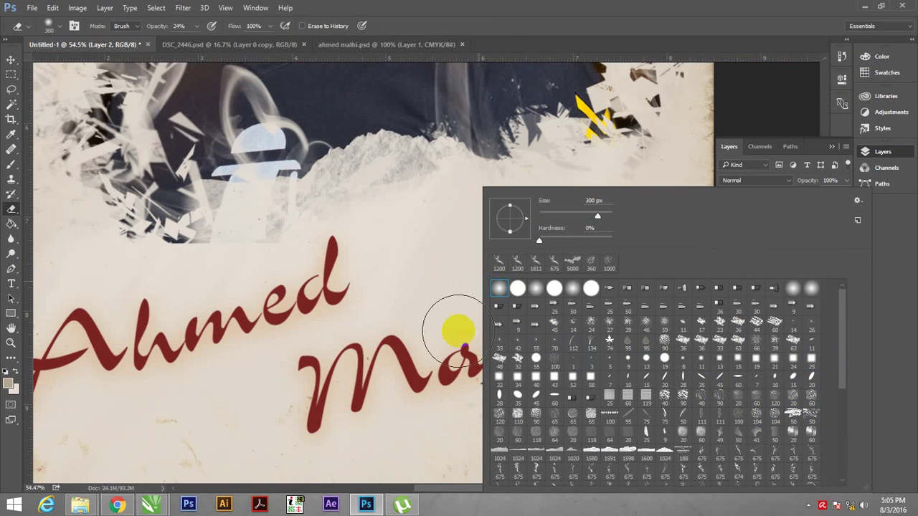
click(390, 361)
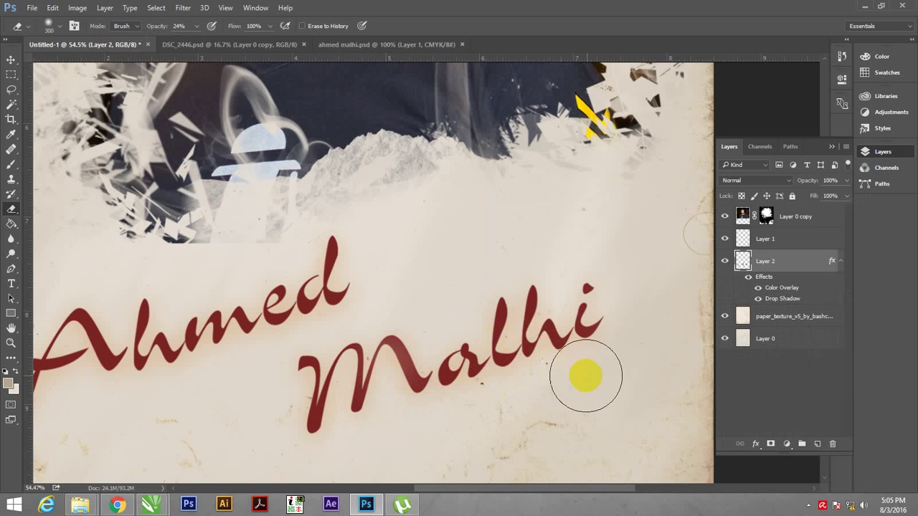
drag(528, 402, 611, 287)
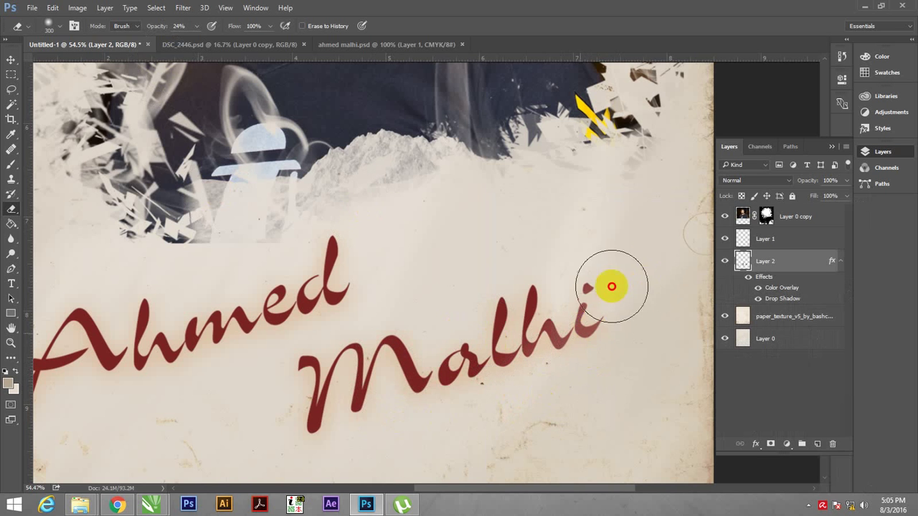
key(ctrl+z)
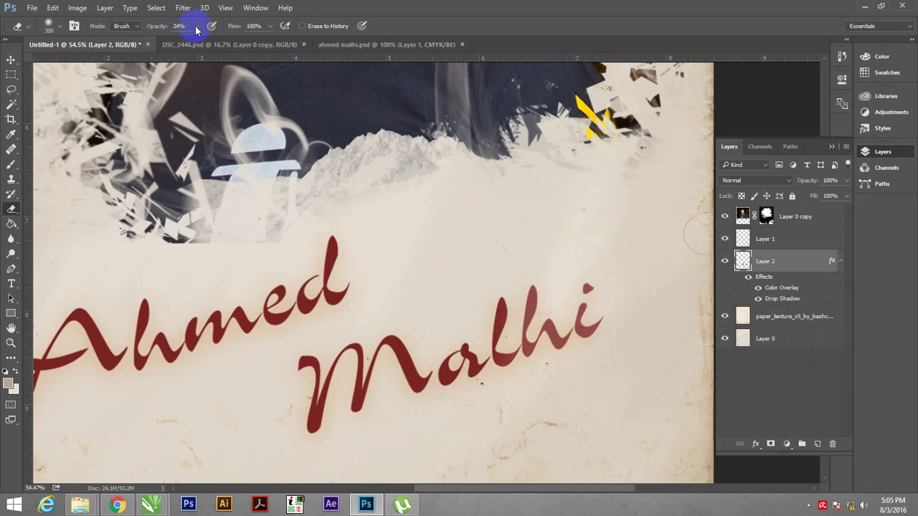
drag(188, 43, 183, 43)
mouse_move(552, 303)
mouse_down()
mouse_move(517, 363)
mouse_move(408, 424)
mouse_move(416, 404)
mouse_up()
click(10, 61)
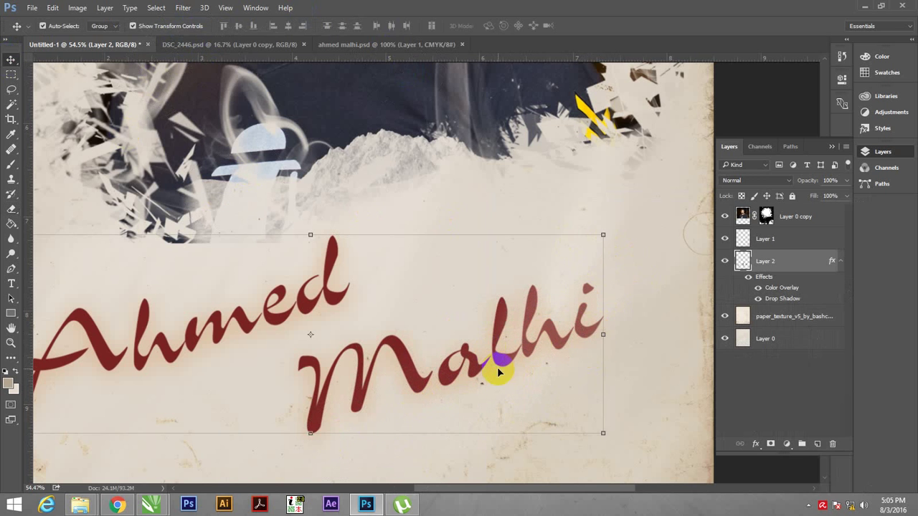
key(e)
mouse_move(547, 375)
mouse_down()
mouse_move(384, 393)
mouse_move(492, 374)
mouse_up()
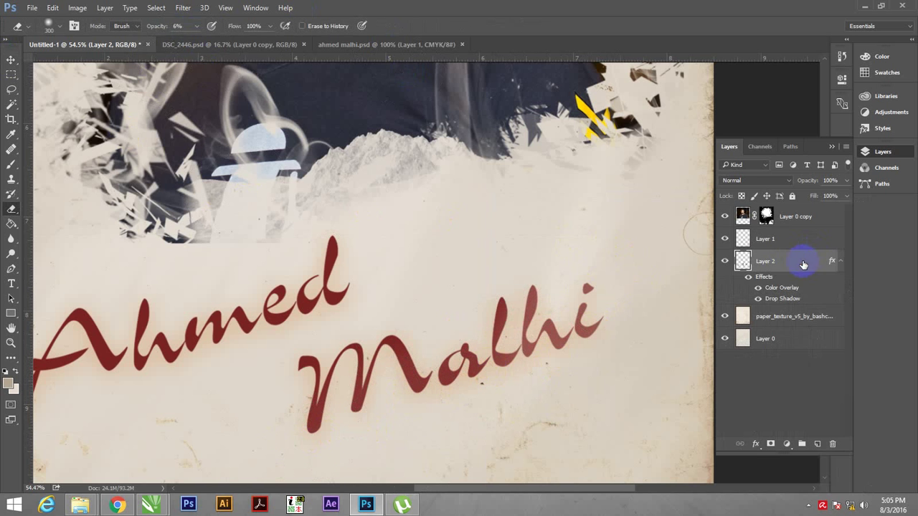
mouse_move(656, 301)
mouse_down()
mouse_move(451, 390)
mouse_move(328, 410)
mouse_move(459, 365)
mouse_up()
mouse_move(219, 311)
mouse_down()
mouse_move(164, 363)
mouse_move(210, 324)
mouse_up()
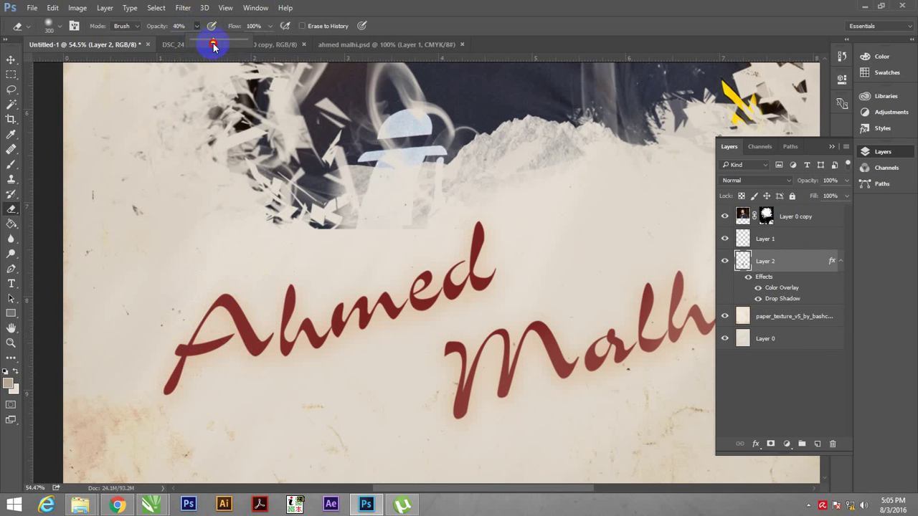
mouse_move(212, 360)
mouse_down()
mouse_move(492, 312)
mouse_move(584, 344)
mouse_move(438, 337)
mouse_up()
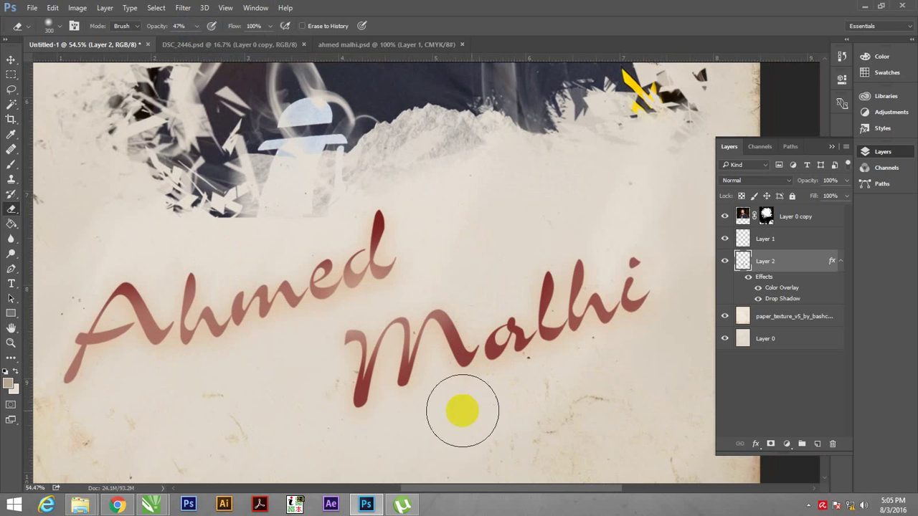
key(ctrl+alt+z)
key(ctrl+alt+z)
drag(385, 212, 368, 203)
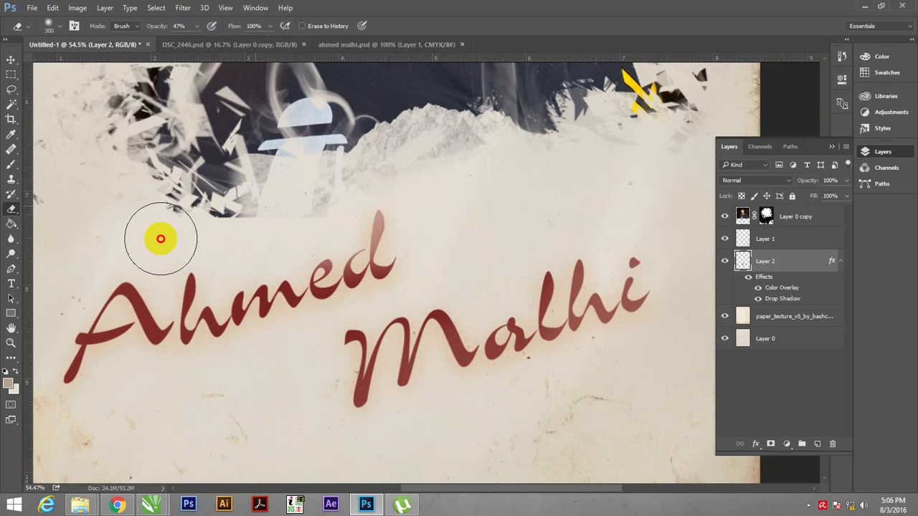
drag(325, 233, 129, 248)
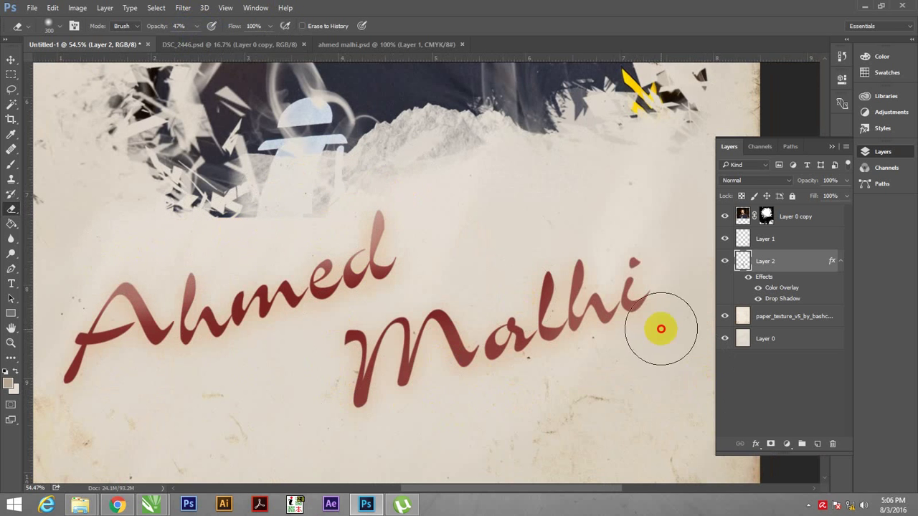
drag(659, 328, 353, 439)
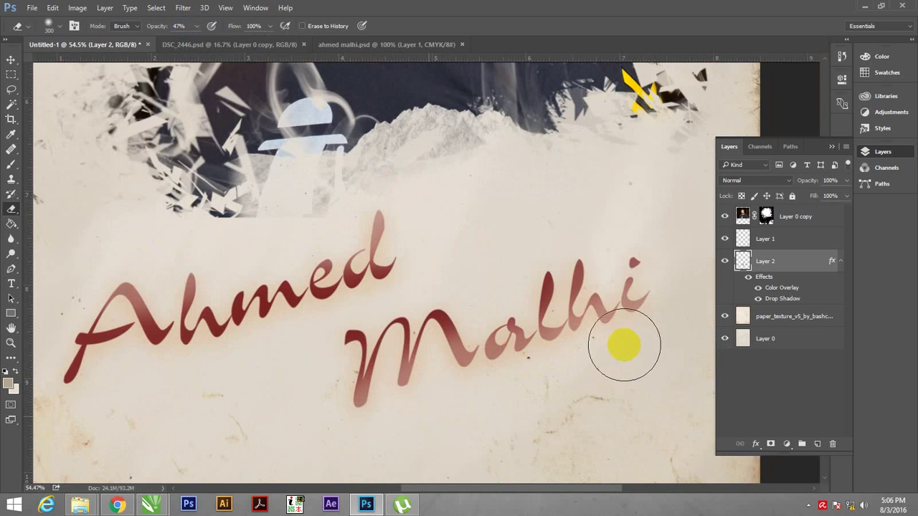
right_click(320, 332)
click(334, 343)
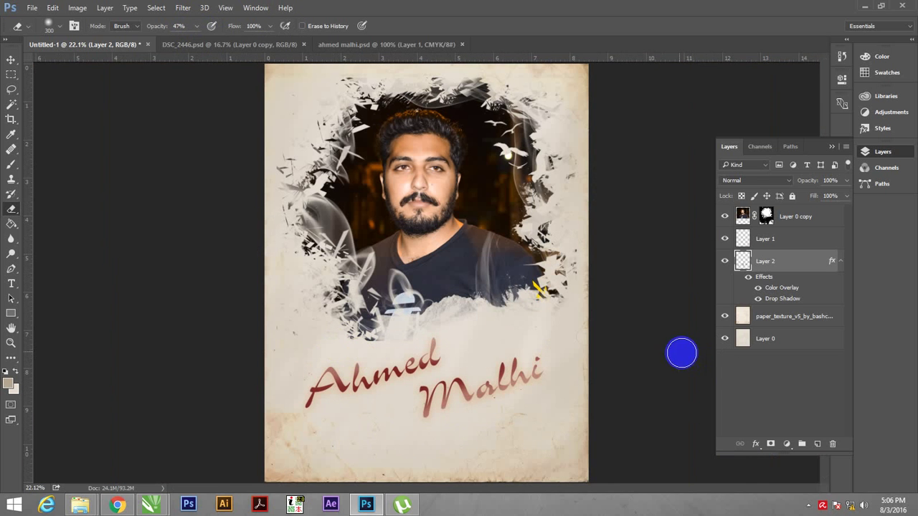
Add a new empty layer below the name lettering.
key(v)
click(706, 323)
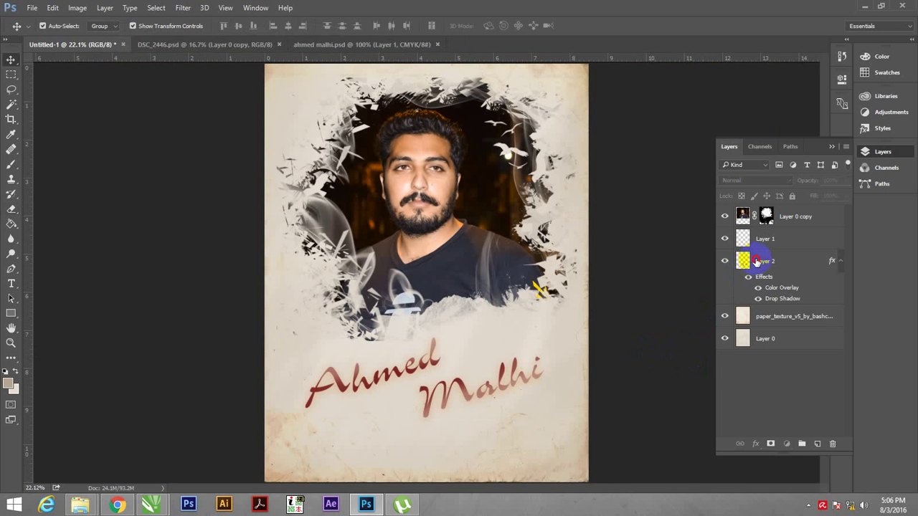
click(756, 262)
click(815, 445)
drag(767, 261, 775, 308)
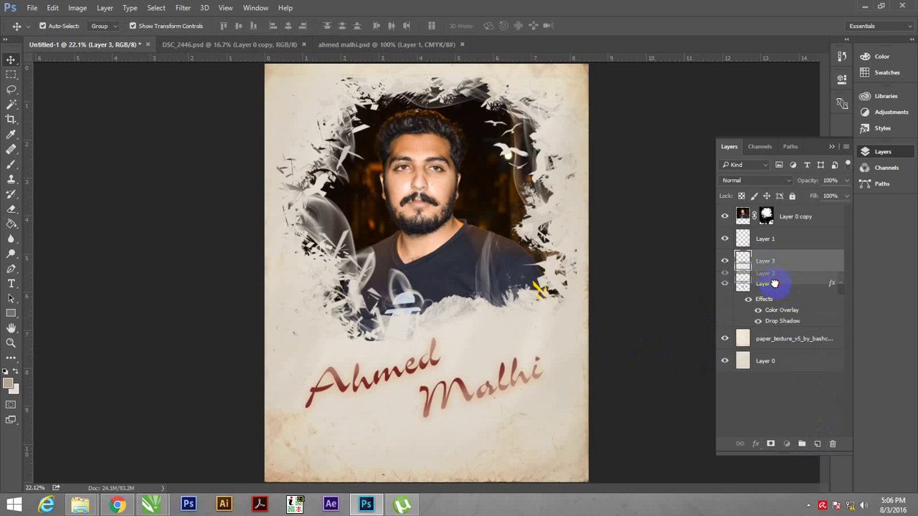
click(839, 261)
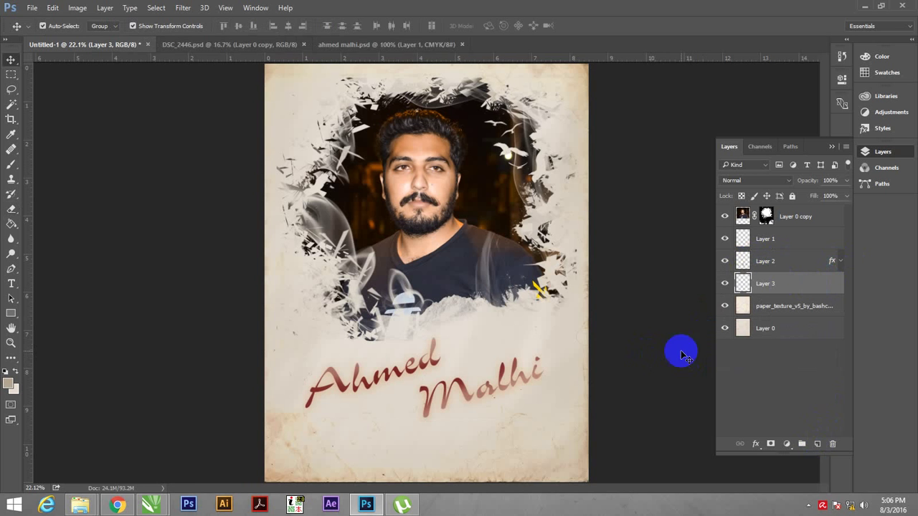
Set the foreground colour to the paper's light beige, d6bba5, sampled from the canvas.
key(b)
click(432, 356)
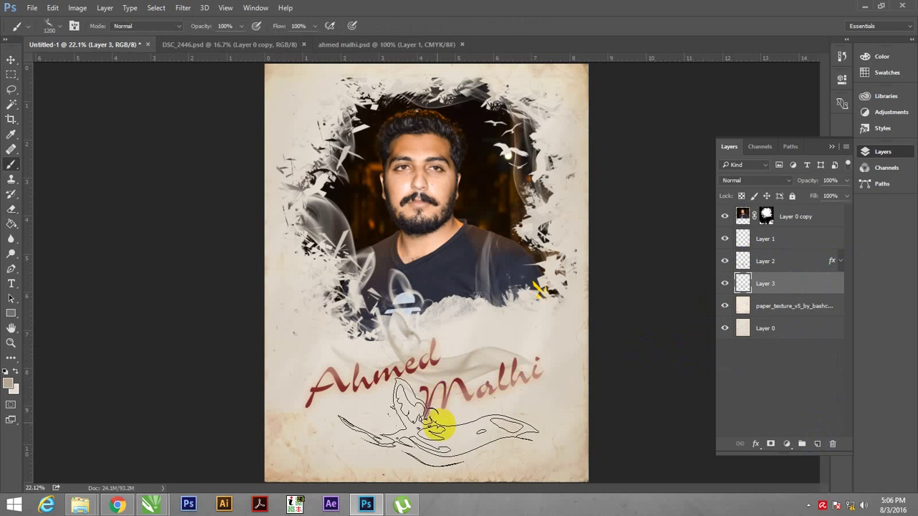
key(ctrl+z)
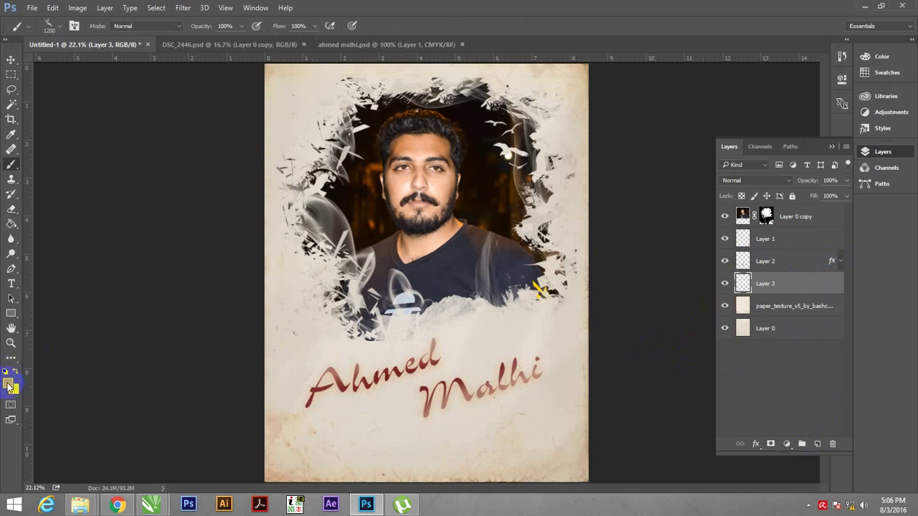
click(9, 386)
click(279, 423)
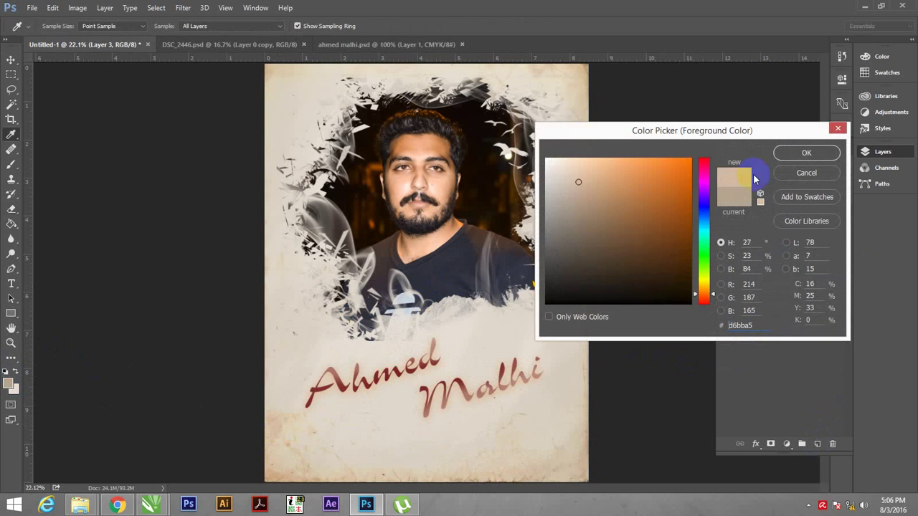
click(808, 153)
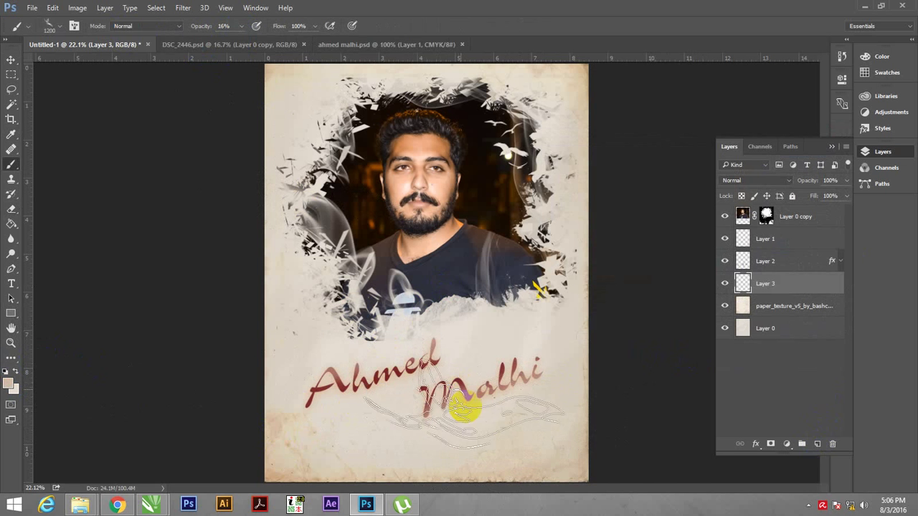
Zoom out to see the whole poster, then zoom in slightly.
key(z)
mouse_move(426, 420)
mouse_down()
mouse_move(487, 452)
mouse_move(399, 308)
mouse_up()
key(b)
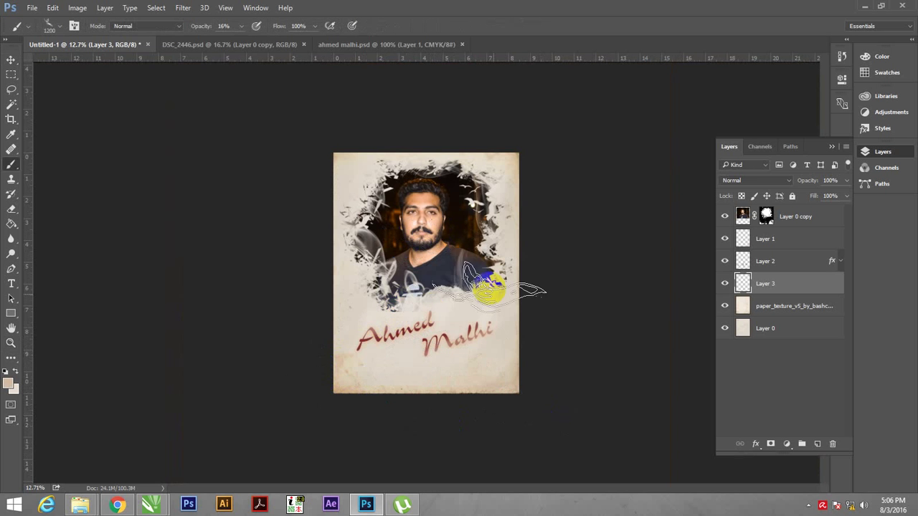
key(z)
drag(485, 362, 492, 369)
key(v)
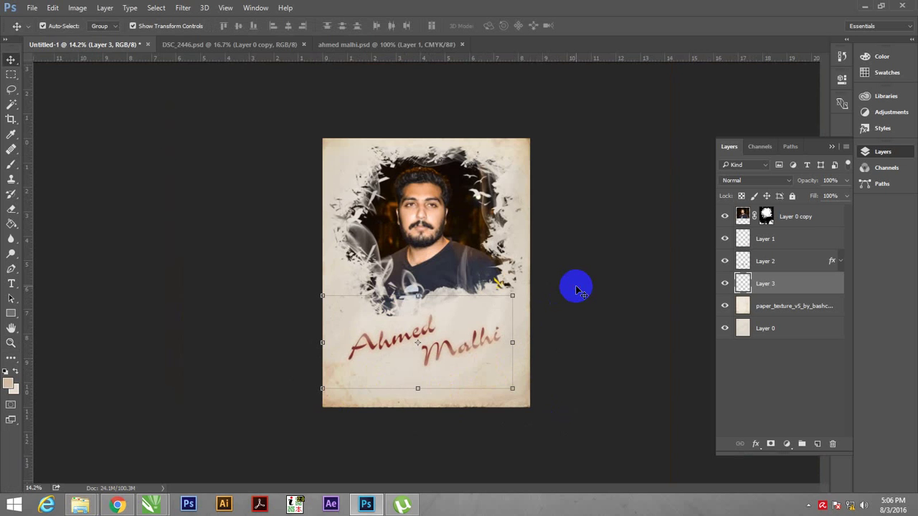
Open the name and credits PSD and drag its text layer onto the poster.
key(ctrl+o)
scroll(273, 89, down, 1)
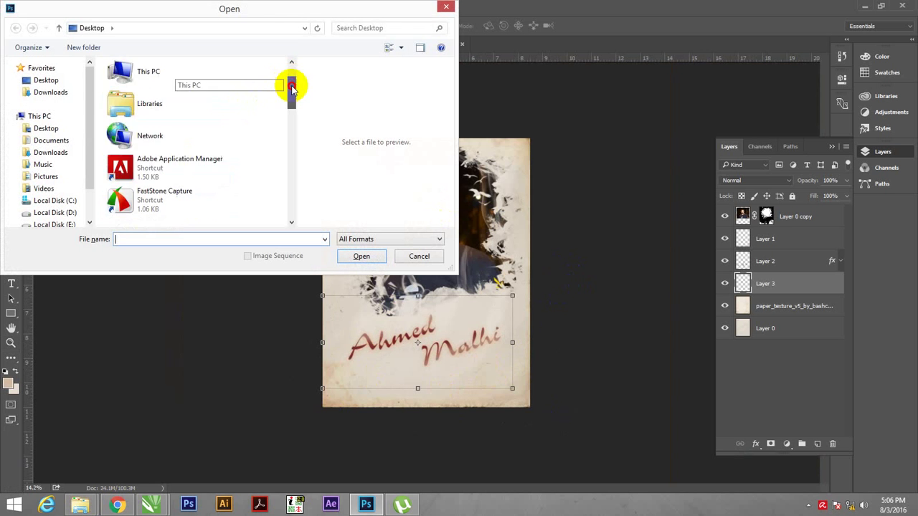
drag(292, 82, 286, 147)
double_click(241, 147)
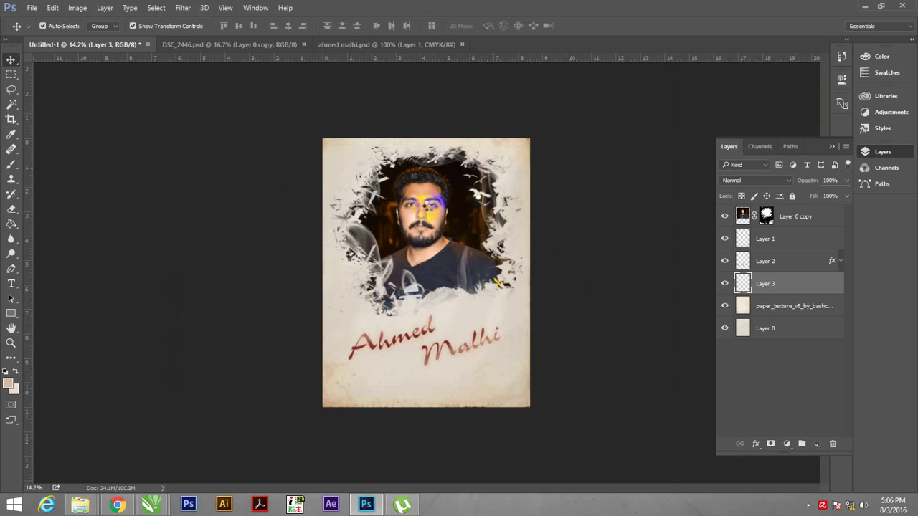
drag(436, 219, 184, 162)
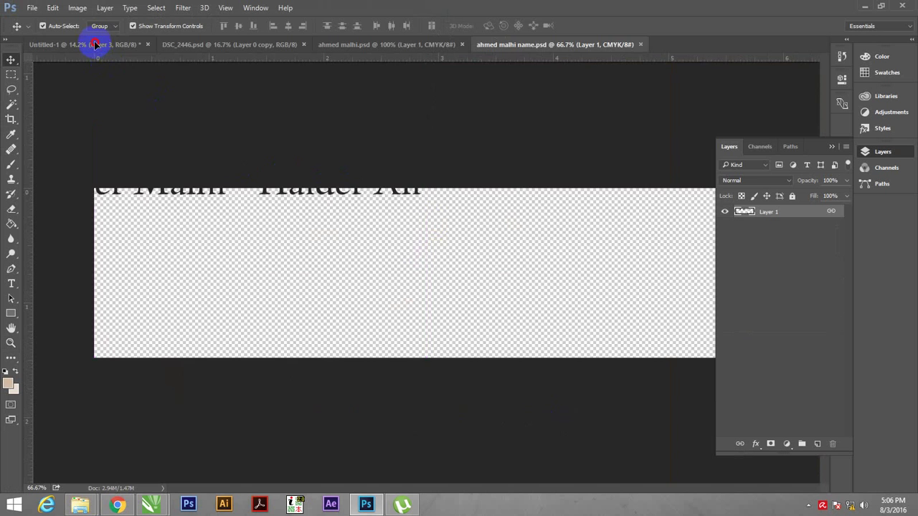
drag(420, 353, 480, 384)
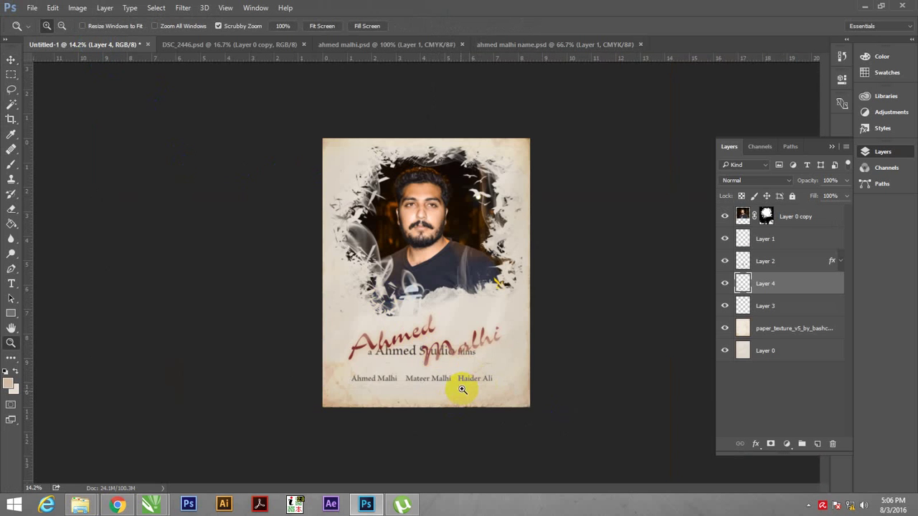
Move the studio tagline and credits down near the poster's bottom.
key(ctrl+0)
key(z)
drag(497, 447, 498, 454)
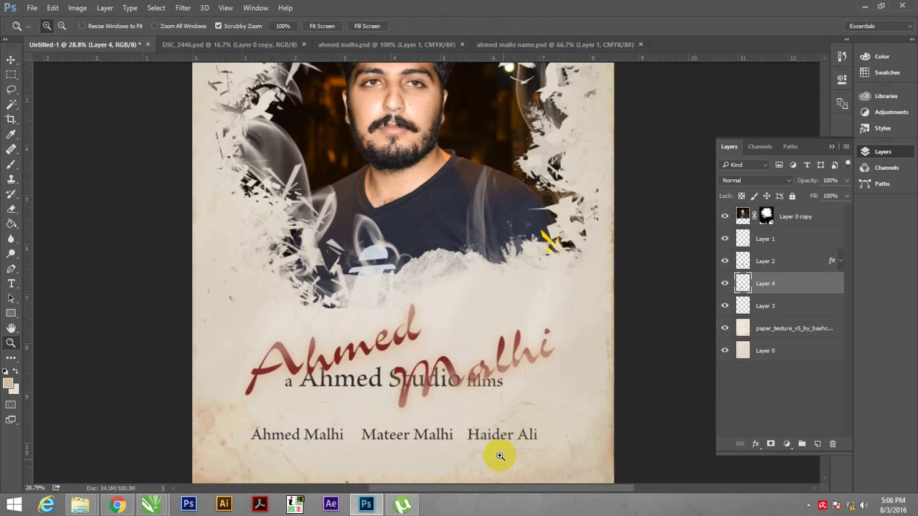
scroll(476, 401, down, 3)
key(v)
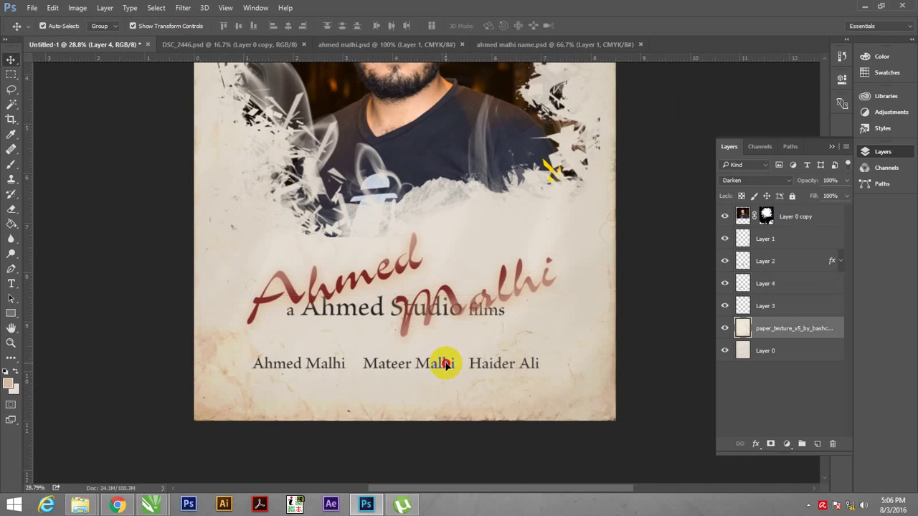
mouse_move(446, 363)
mouse_down()
mouse_move(446, 385)
mouse_move(426, 340)
mouse_up()
drag(380, 308, 381, 349)
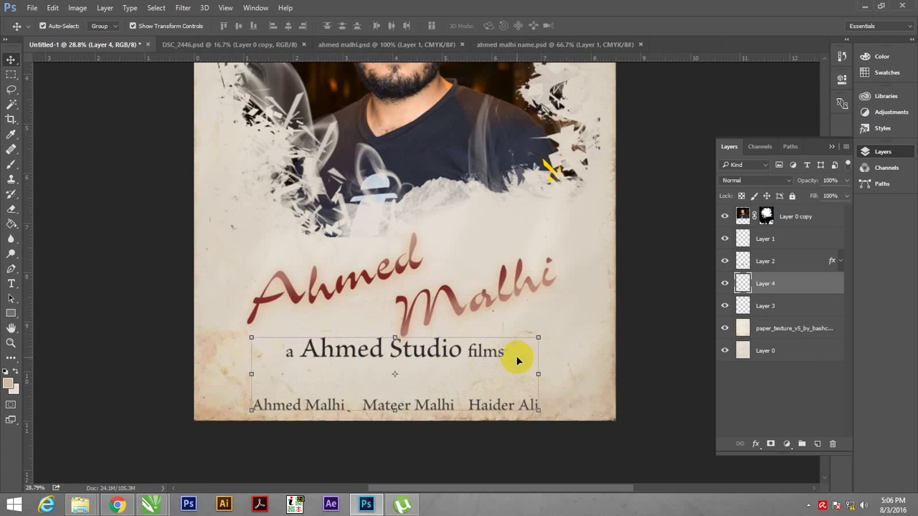
key(m)
key(v)
Copy the red name's layer style and paste it onto the credits layer, Layer 4.
click(798, 267)
right_click(798, 264)
click(646, 301)
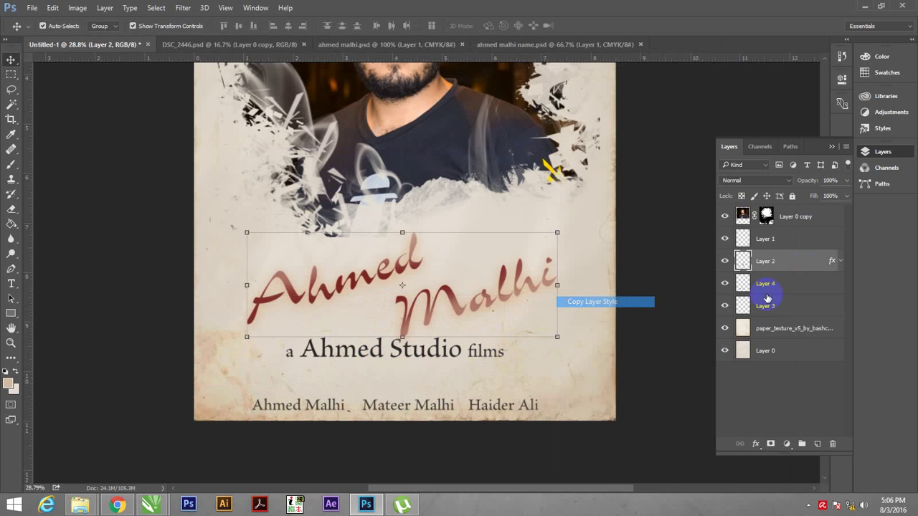
right_click(807, 283)
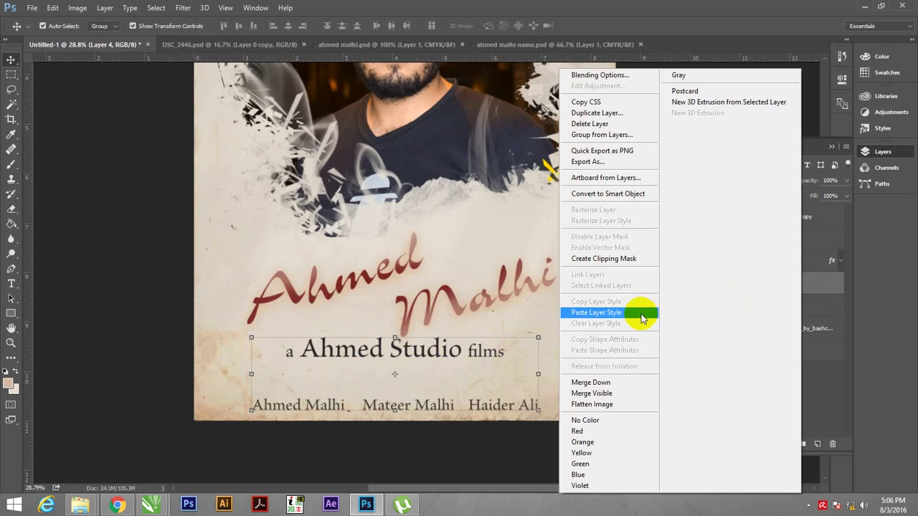
click(642, 316)
Split the studio tagline onto its own layer and place it just above the credits.
key(m)
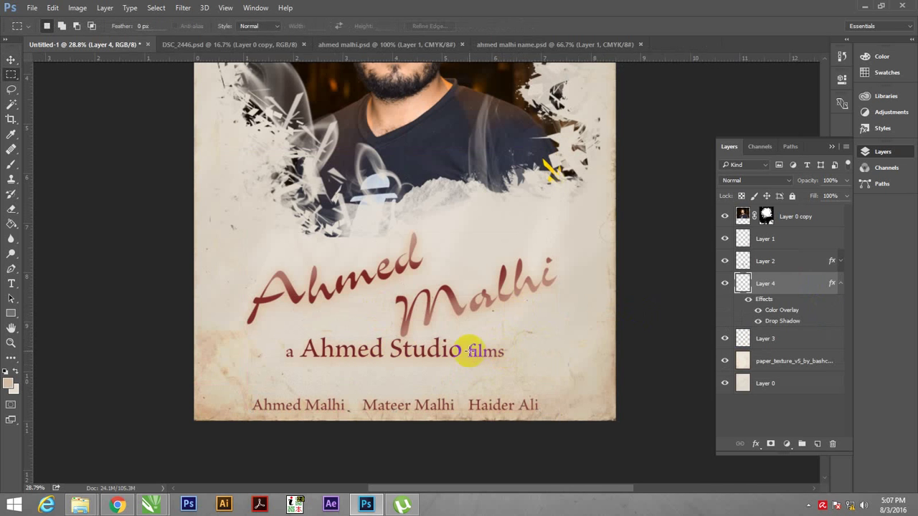
drag(264, 314, 527, 370)
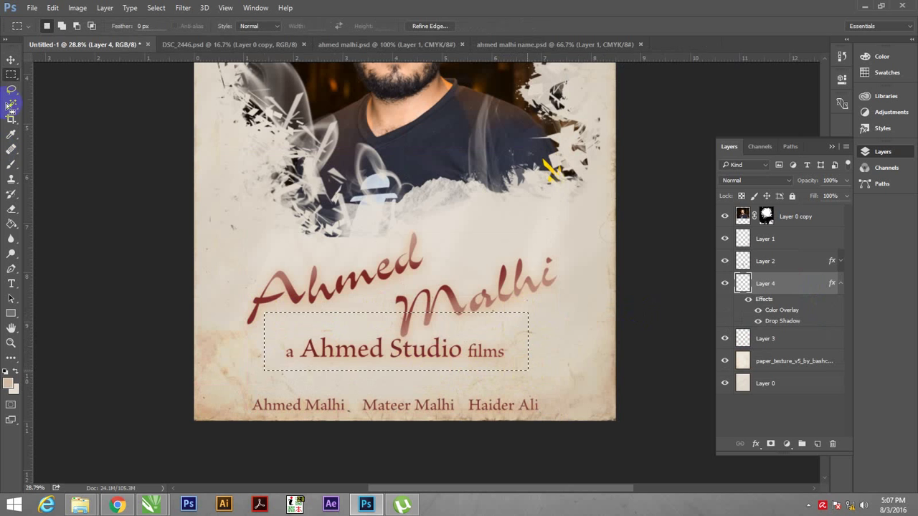
click(10, 64)
key(ctrl+shift+j)
drag(391, 399, 423, 325)
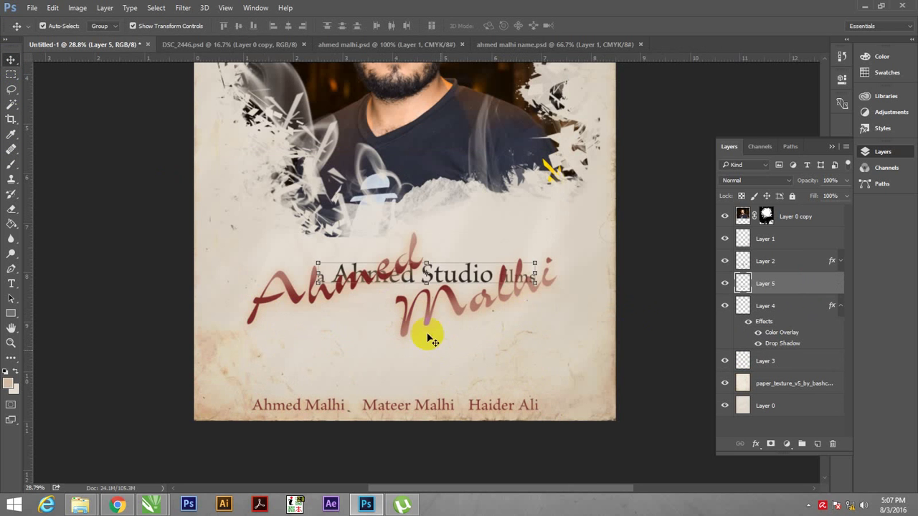
drag(437, 276, 430, 377)
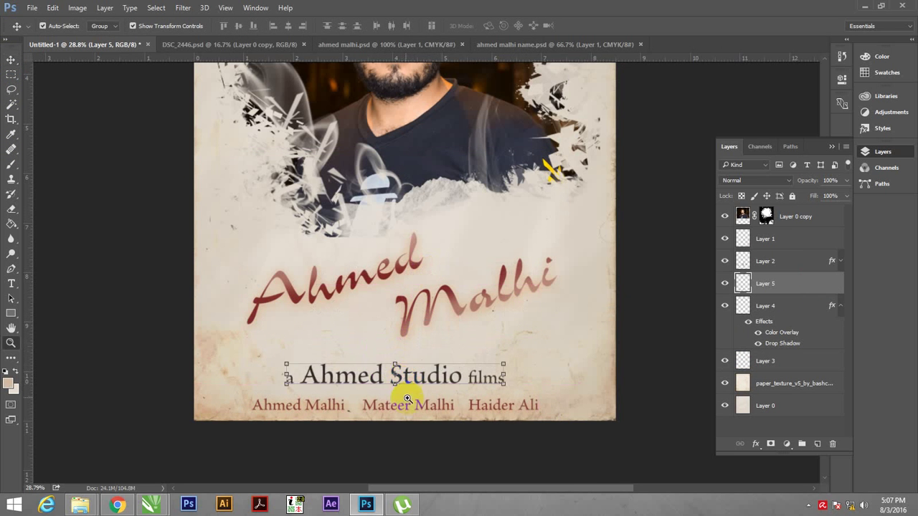
Paste the red name's layer style onto the new tagline layer.
key(z)
mouse_move(429, 418)
mouse_down()
mouse_move(438, 420)
mouse_move(457, 382)
mouse_up()
key(v)
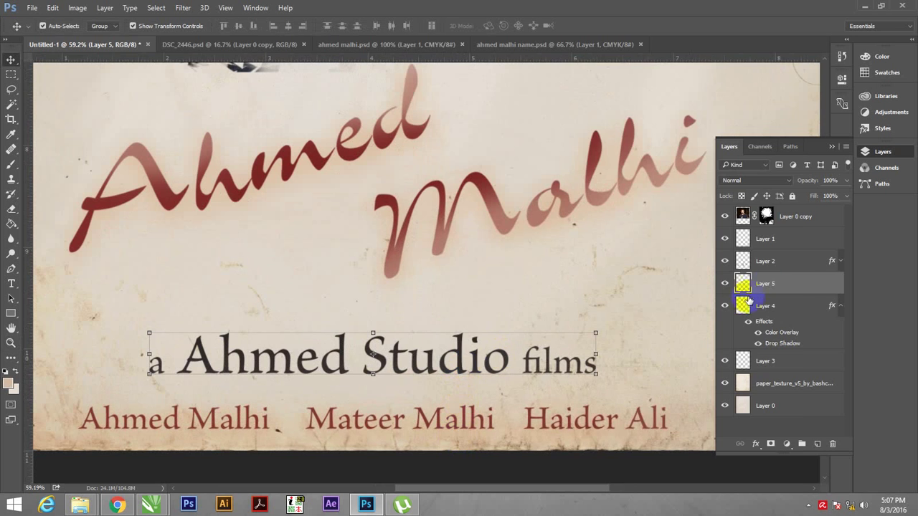
right_click(800, 281)
click(665, 306)
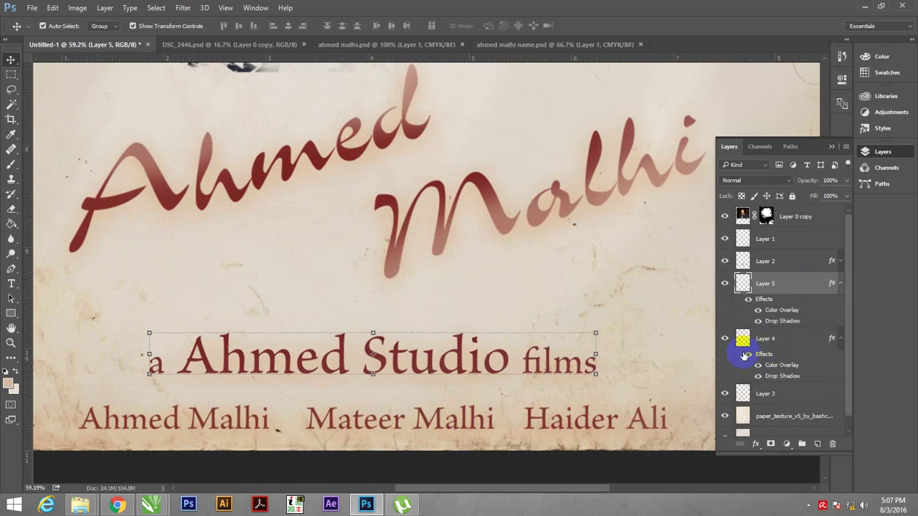
click(545, 414)
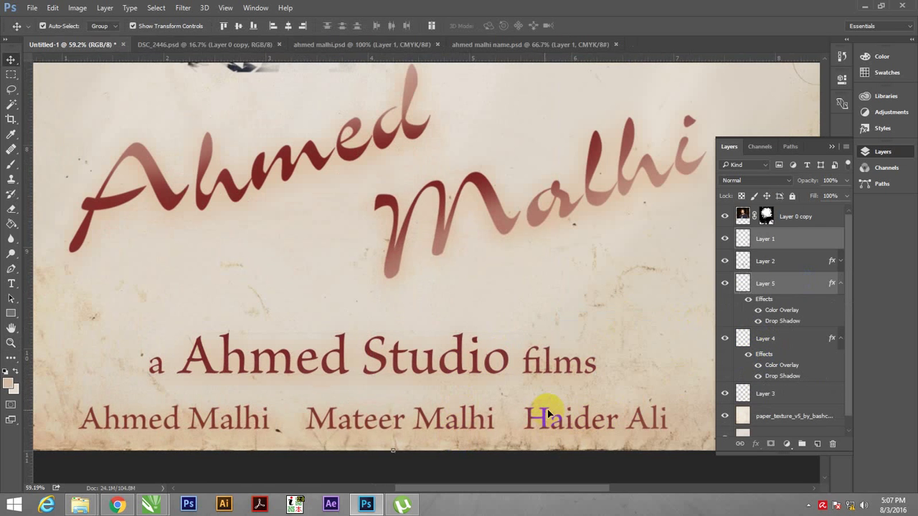
scroll(547, 414, down, 3)
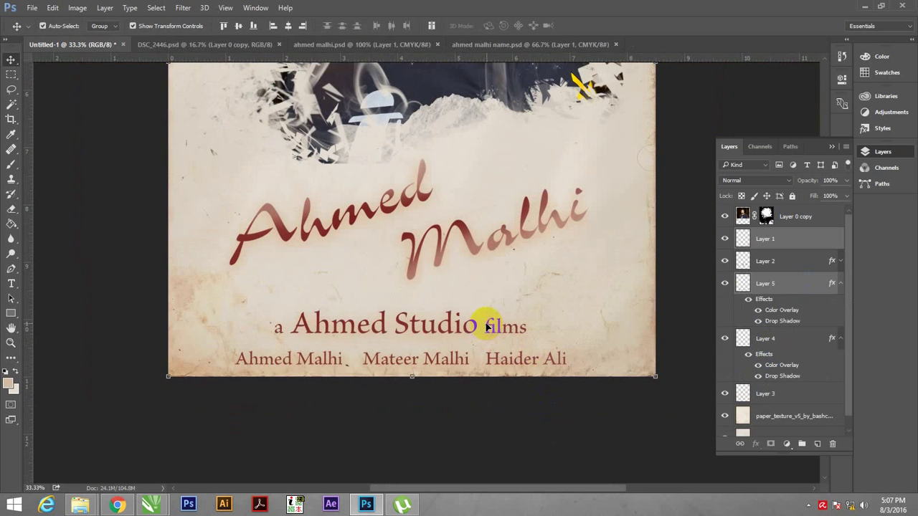
Move Layer 1 down the layer stack, below the credits layer.
click(799, 261)
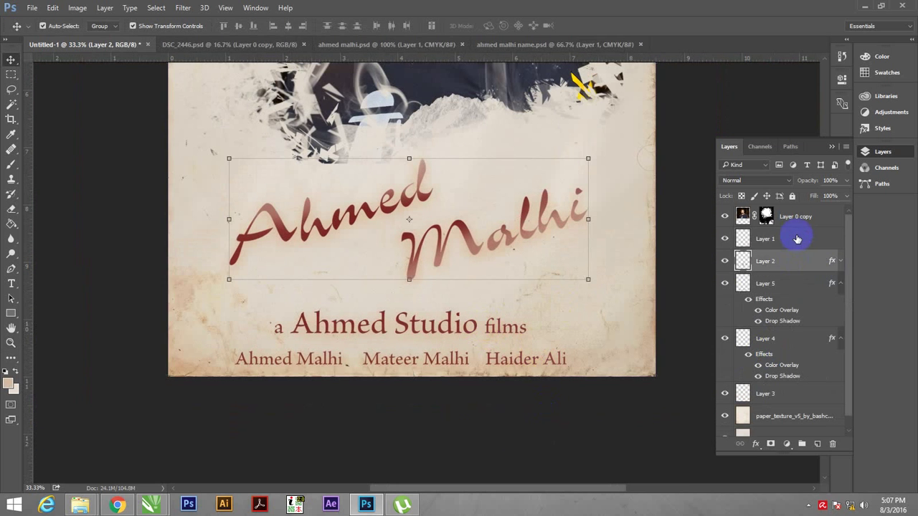
drag(794, 236, 796, 325)
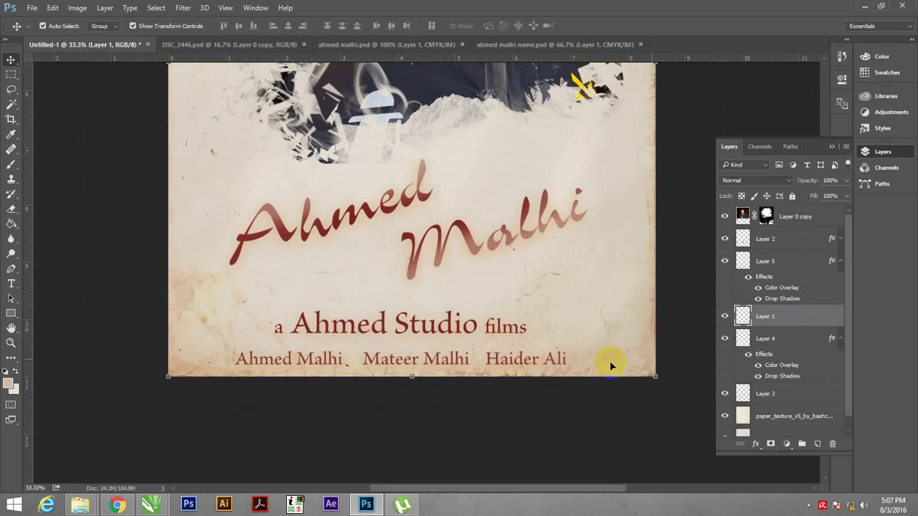
click(461, 324)
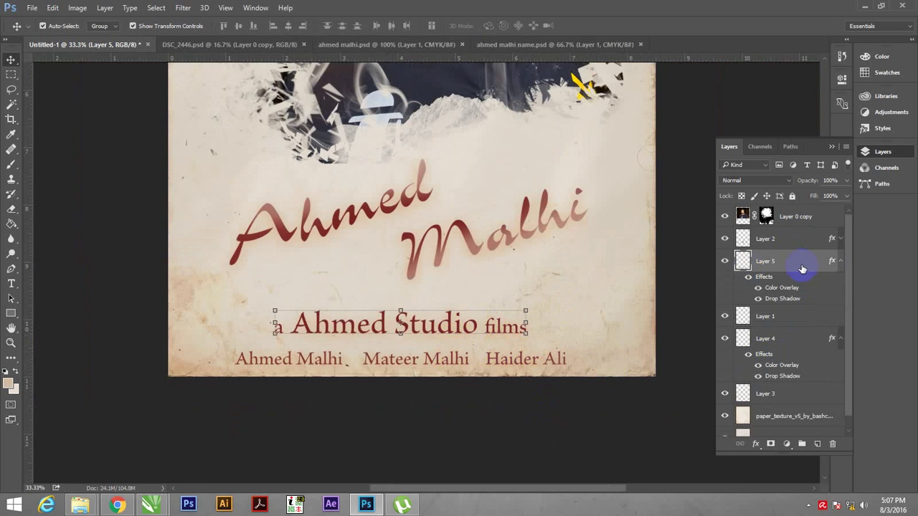
drag(796, 314, 787, 361)
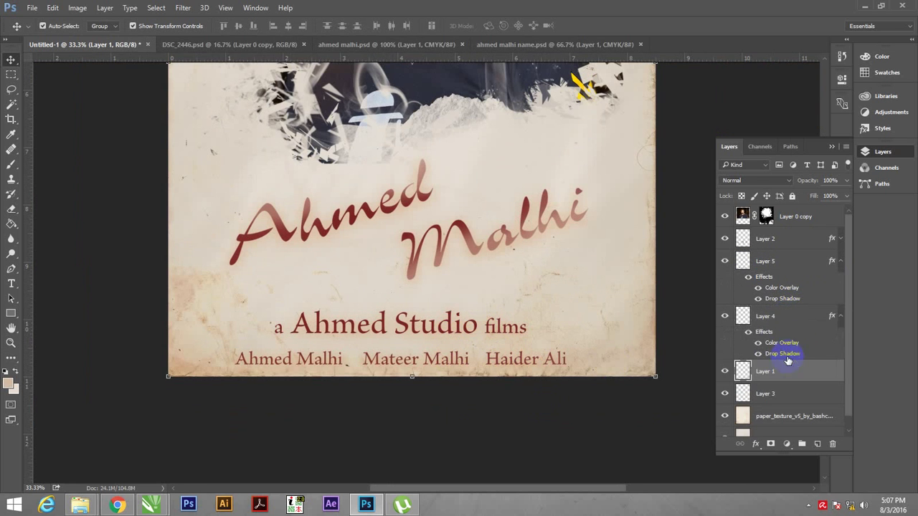
Scale the credits and tagline together to about 118% and nudge them slightly up.
click(782, 315)
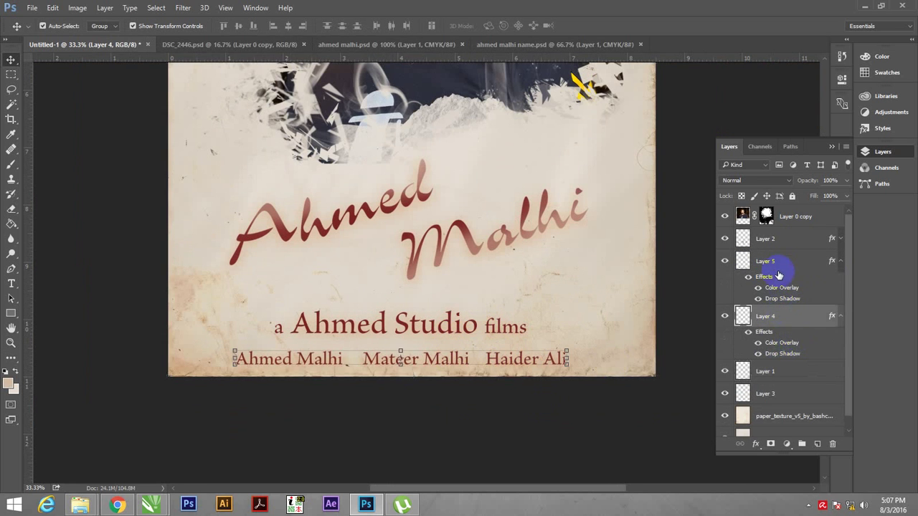
shift+click(479, 327)
key(ctrl+t)
mouse_move(578, 304)
mouse_down()
mouse_move(608, 297)
mouse_move(596, 305)
mouse_up()
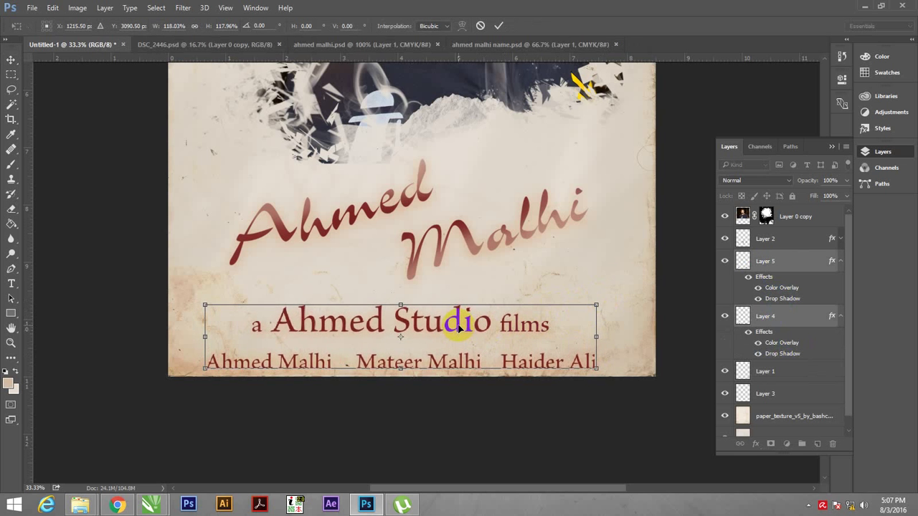
drag(459, 321, 463, 313)
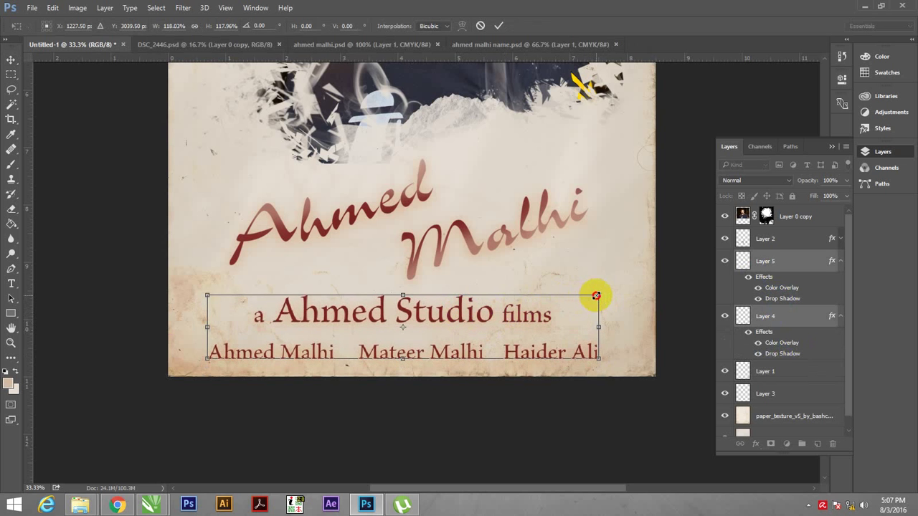
drag(596, 295, 586, 298)
key(Return)
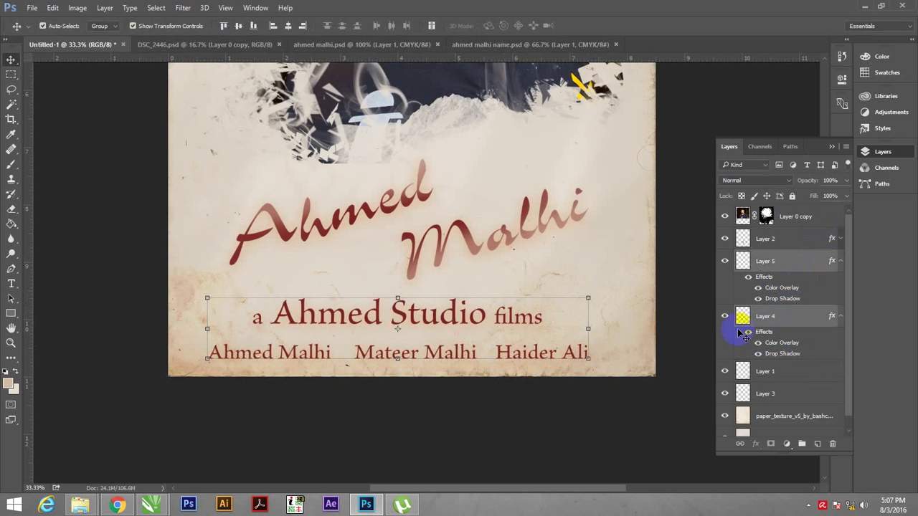
Shrink the red script name to about 92%, then shrink the credit line slightly around its centre.
key(z)
alt+click(629, 416)
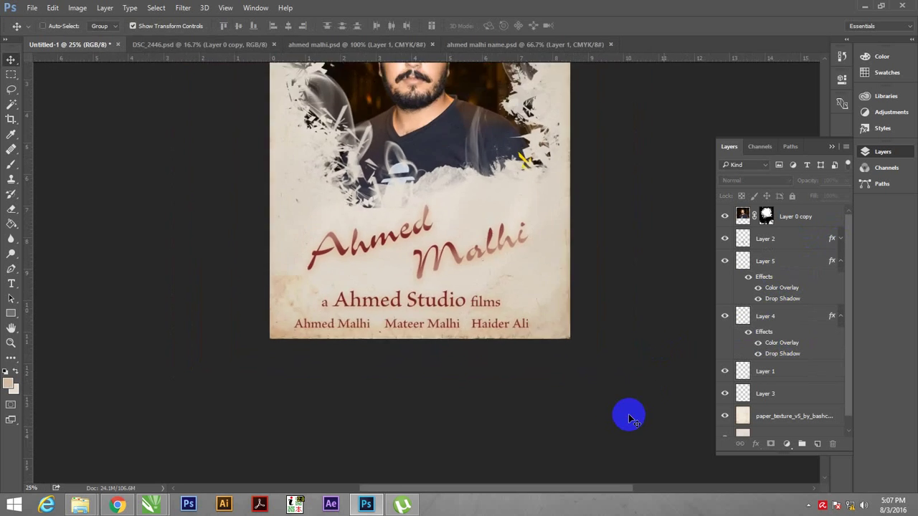
drag(501, 314, 486, 391)
key(v)
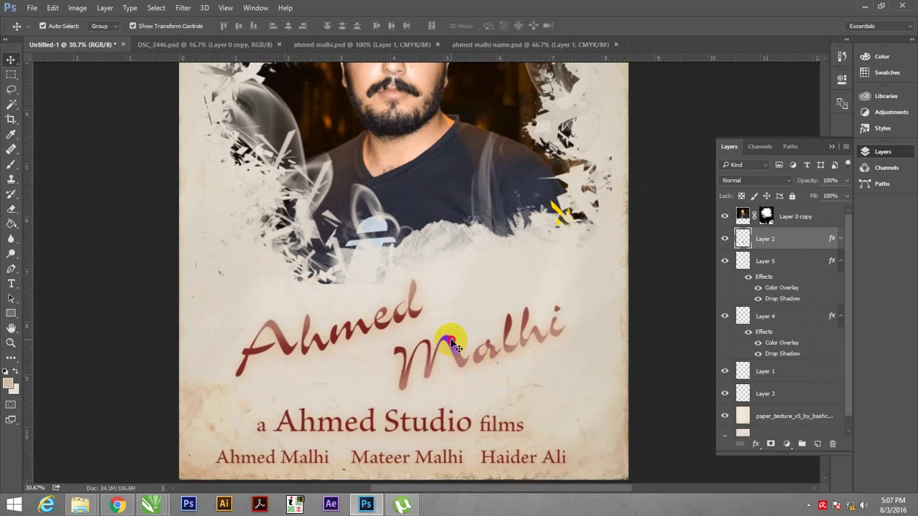
drag(447, 334, 450, 347)
drag(560, 272, 551, 279)
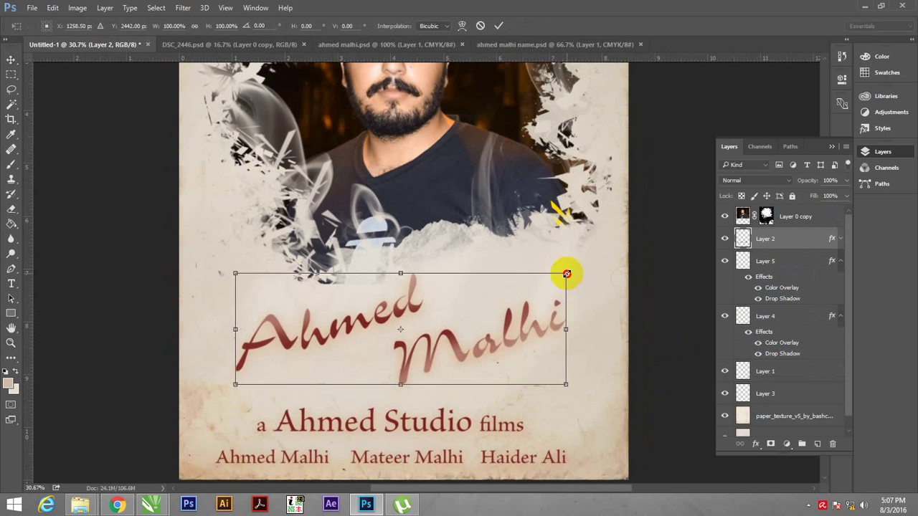
key(Return)
click(429, 426)
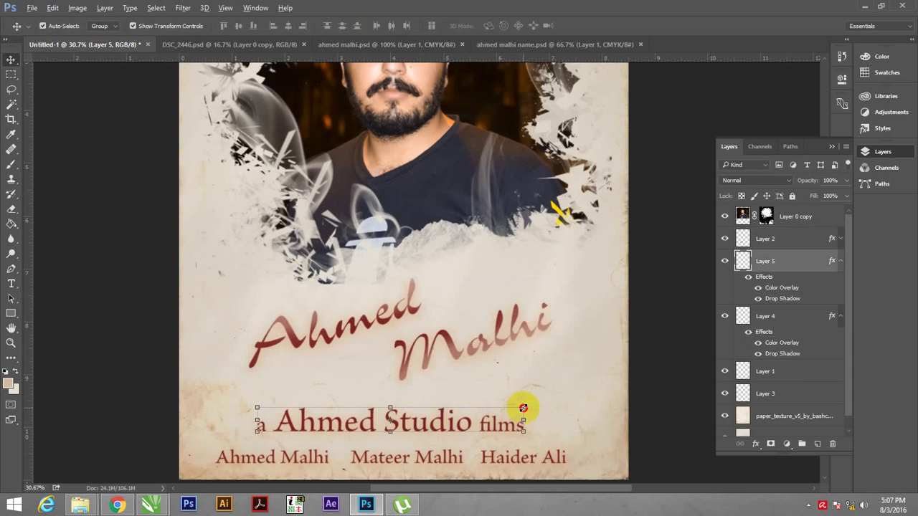
drag(523, 408, 504, 410)
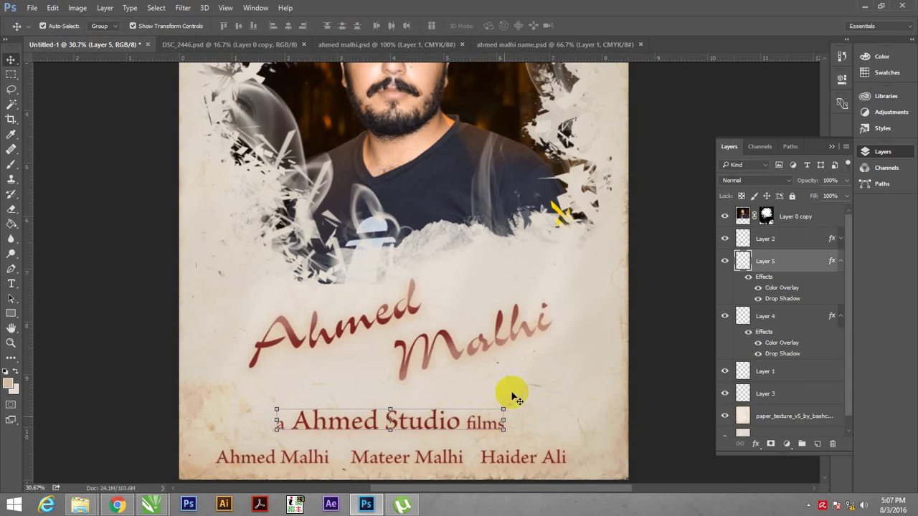
Open 236.psd from the Desktop and drag its Ahmed Studio logo onto the Untitled-1 poster.
click(604, 294)
key(ctrl+o)
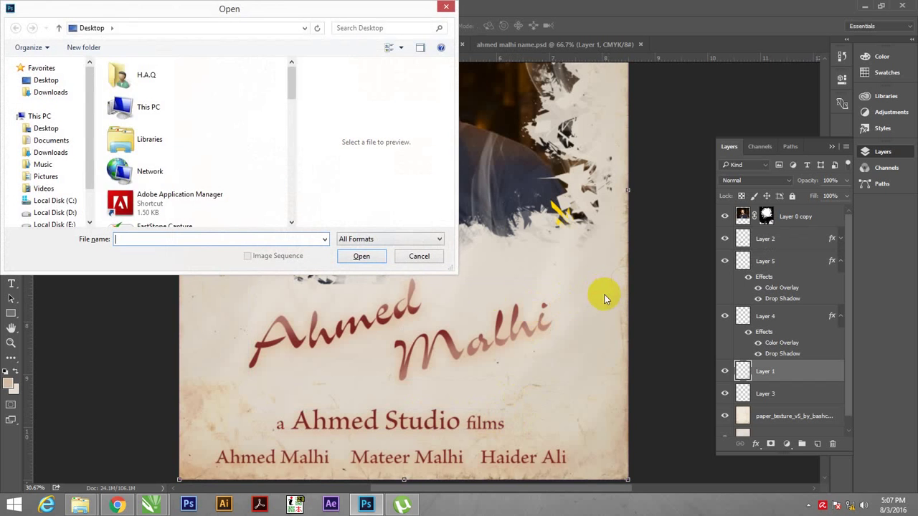
drag(292, 88, 277, 128)
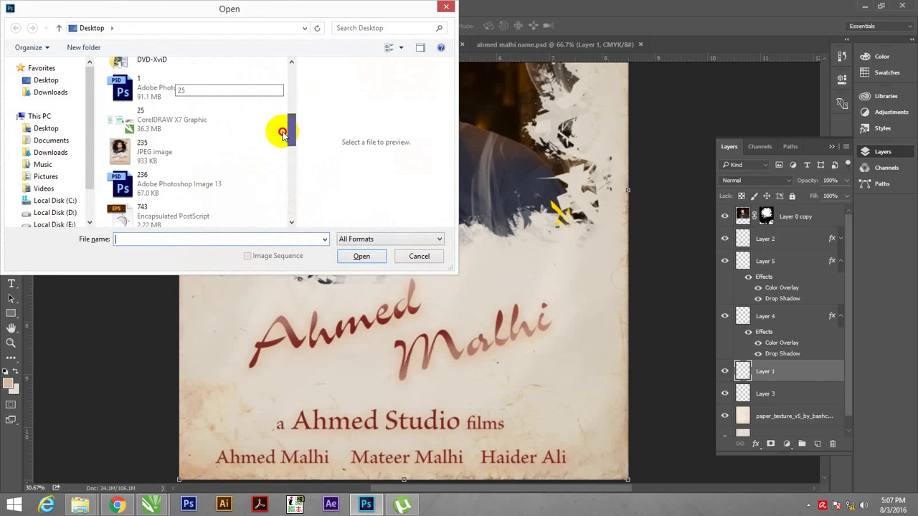
click(194, 94)
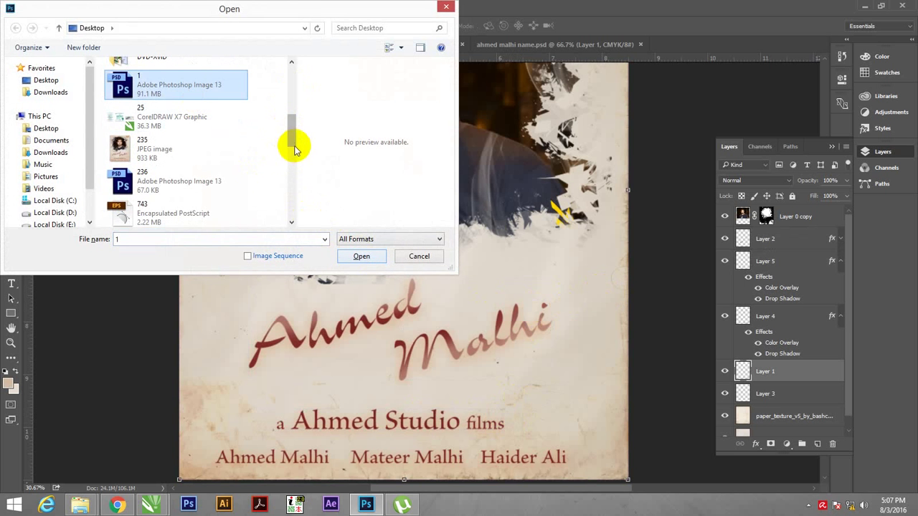
click(184, 185)
click(365, 263)
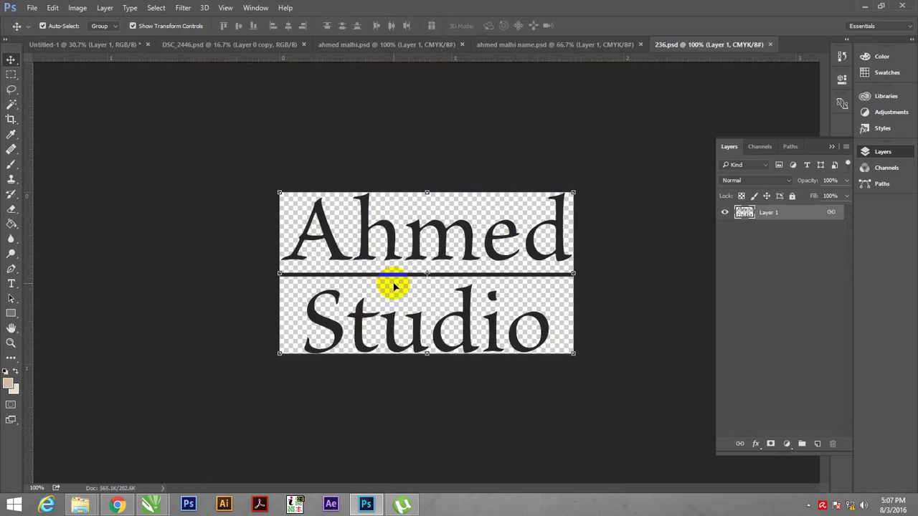
drag(435, 228, 446, 200)
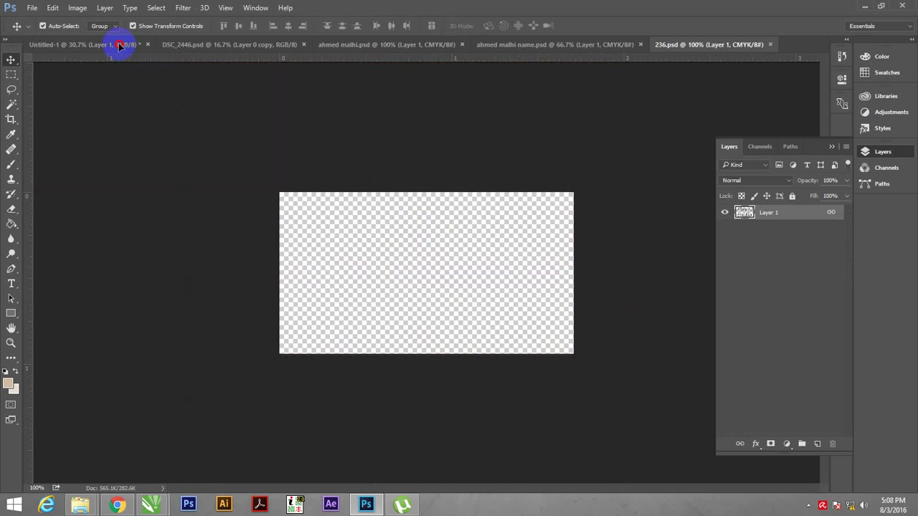
Paste the red overlay and drop shadow style onto the logo layer and move it to the top.
key(ctrl+minus)
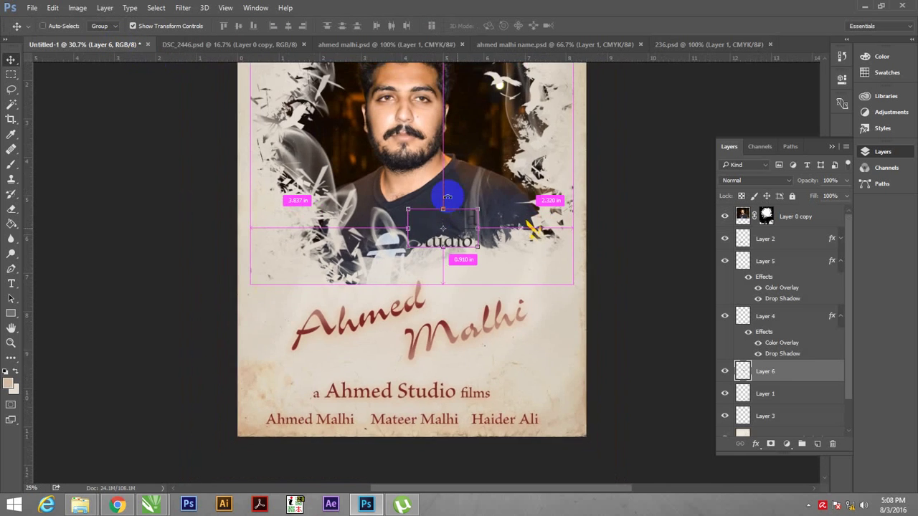
key(ctrl+minus)
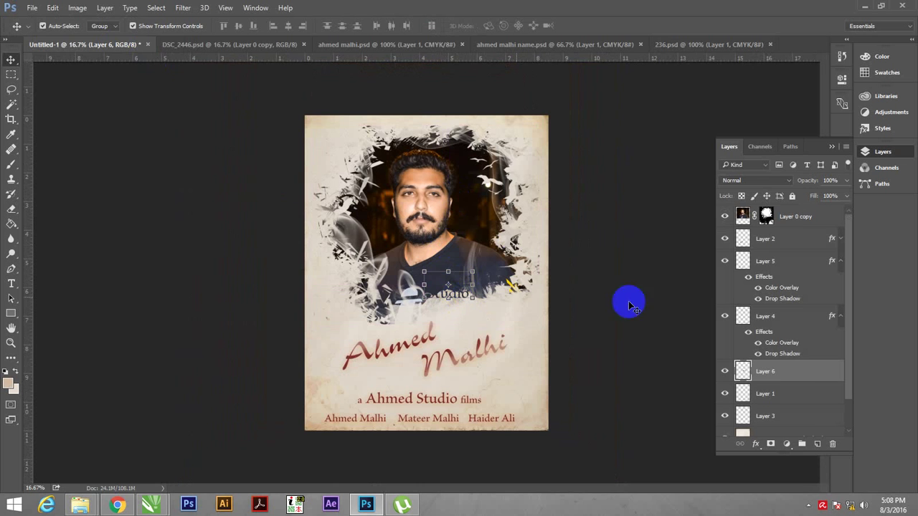
right_click(802, 369)
click(638, 312)
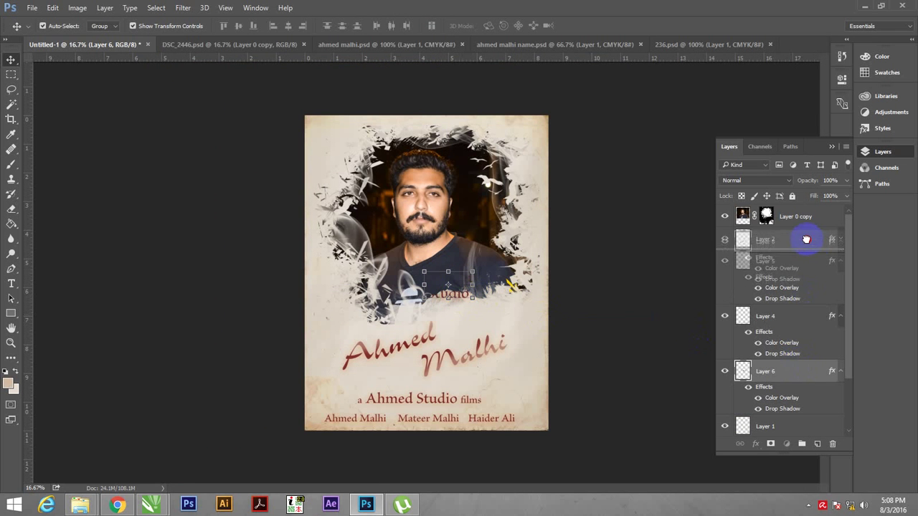
mouse_move(796, 371)
mouse_down()
mouse_move(805, 240)
mouse_move(799, 216)
mouse_up()
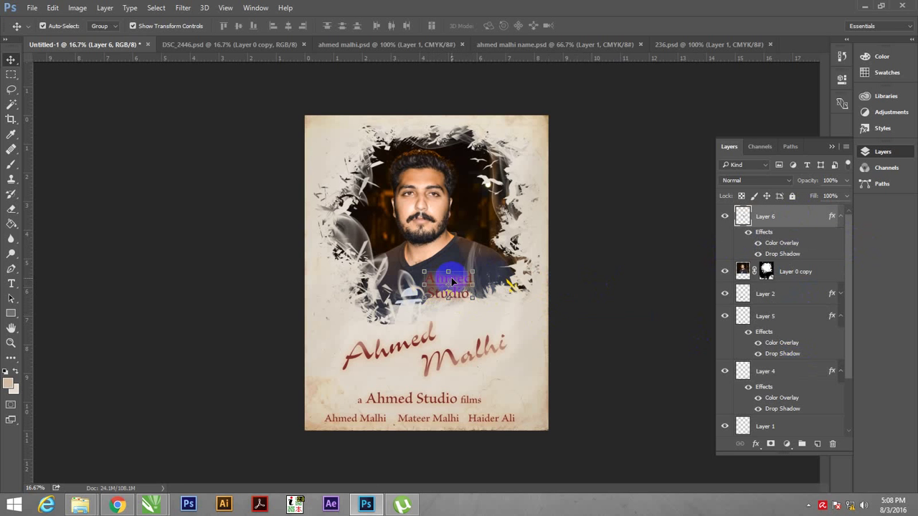
Move the logo into the poster's top-left corner and shrink it around its centre.
mouse_move(452, 282)
mouse_down()
mouse_move(335, 123)
mouse_move(379, 150)
mouse_up()
key(z)
key(v)
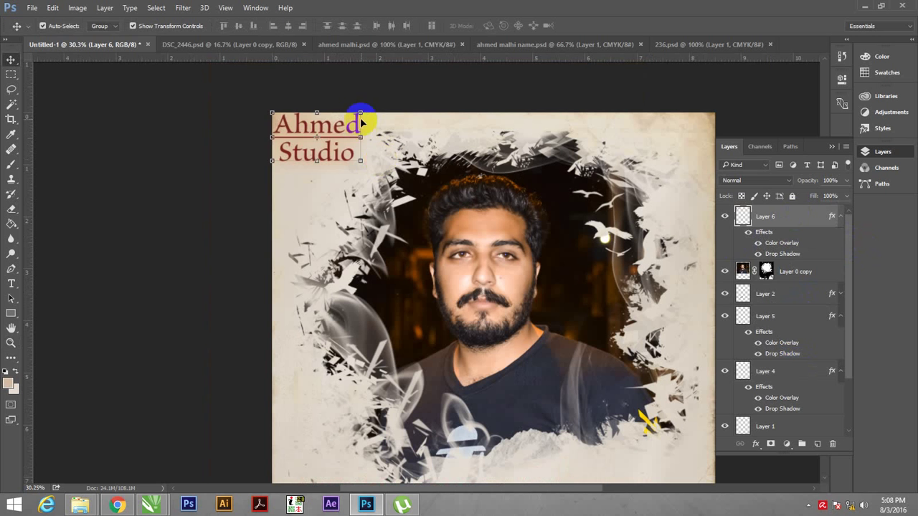
drag(361, 113, 348, 119)
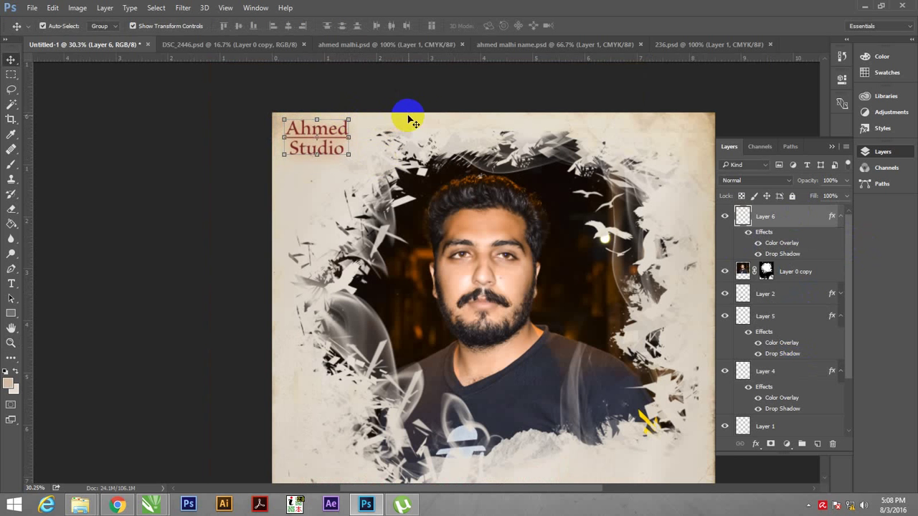
click(473, 101)
key(ctrl+0)
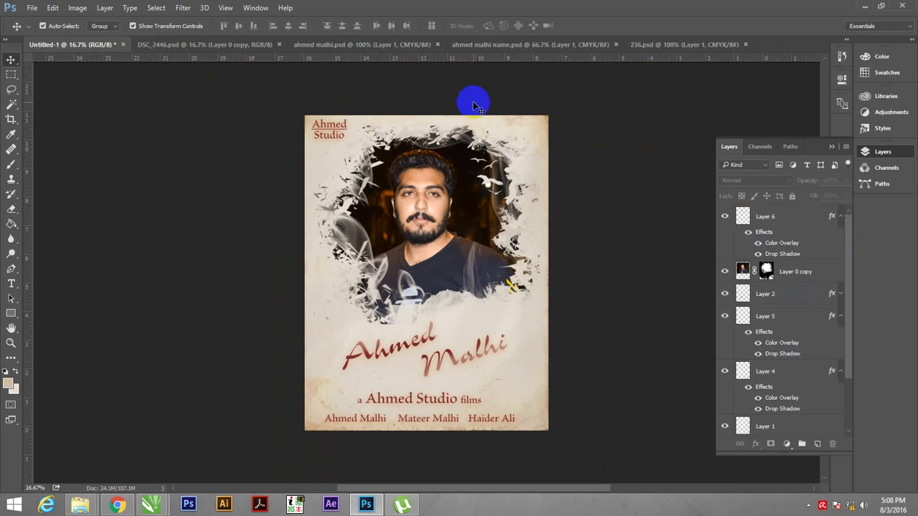
key(ctrl+0)
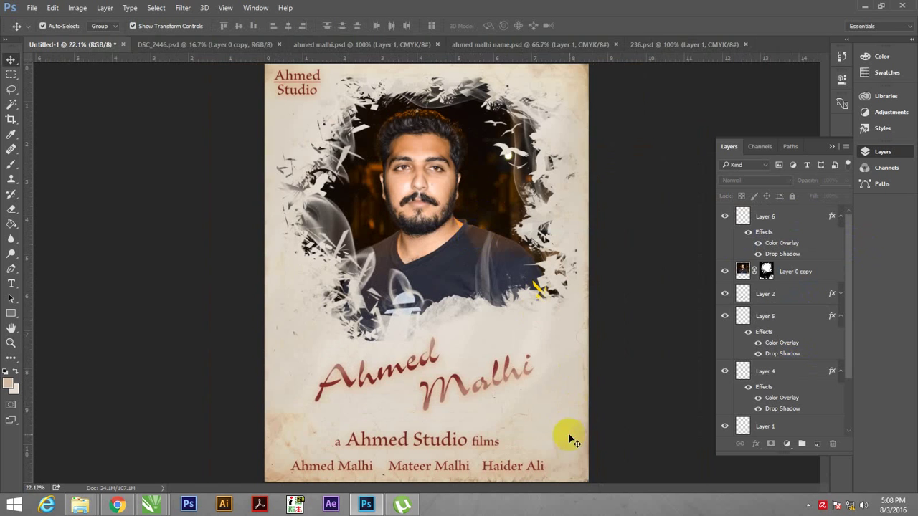
Select the paper texture layer in the Layers panel.
click(572, 439)
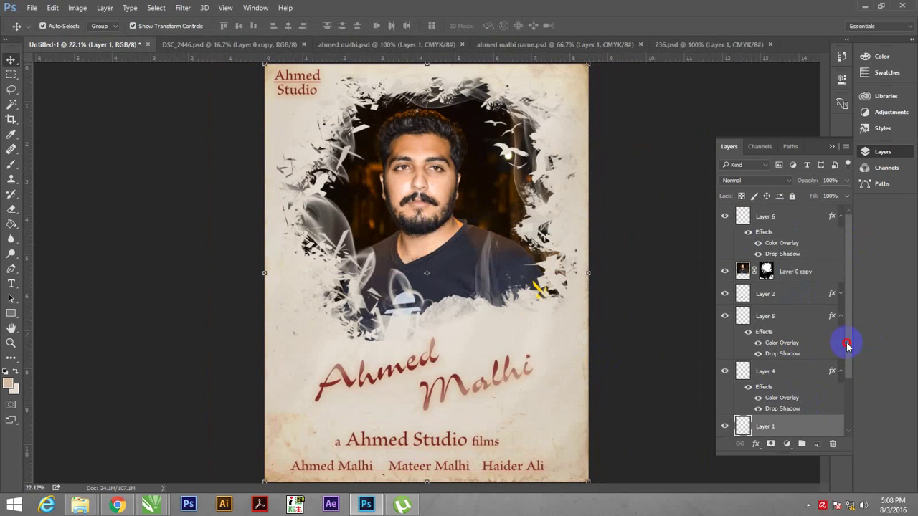
drag(847, 345, 853, 404)
click(789, 409)
click(780, 360)
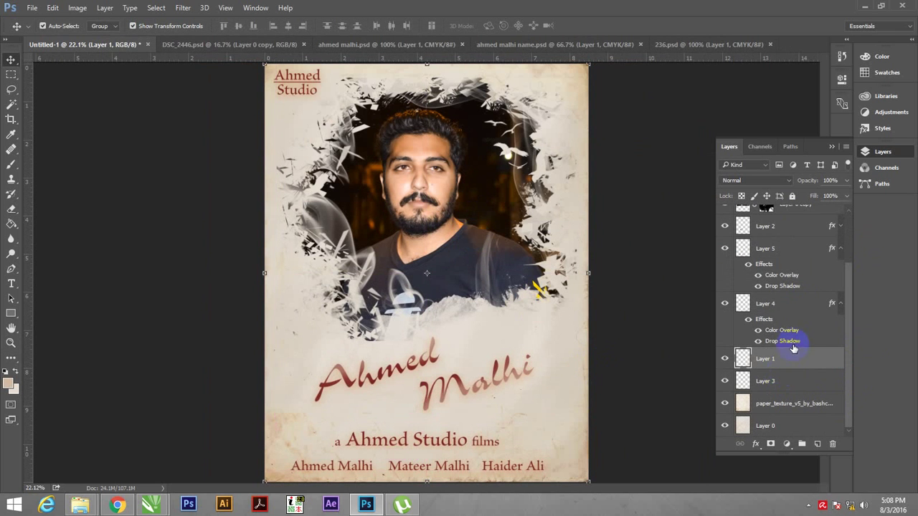
click(778, 407)
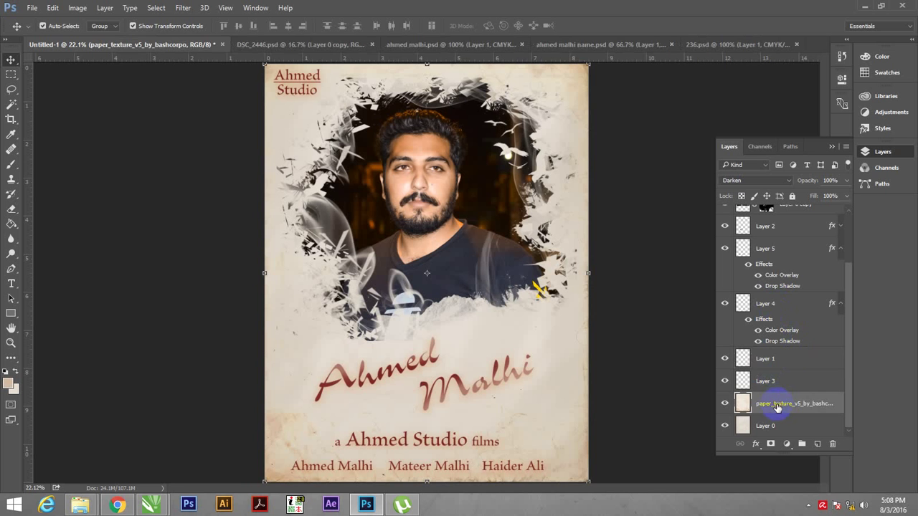
Duplicate the paper texture twice and merge all the copies into one layer with Ctrl+E.
key(ctrl+j)
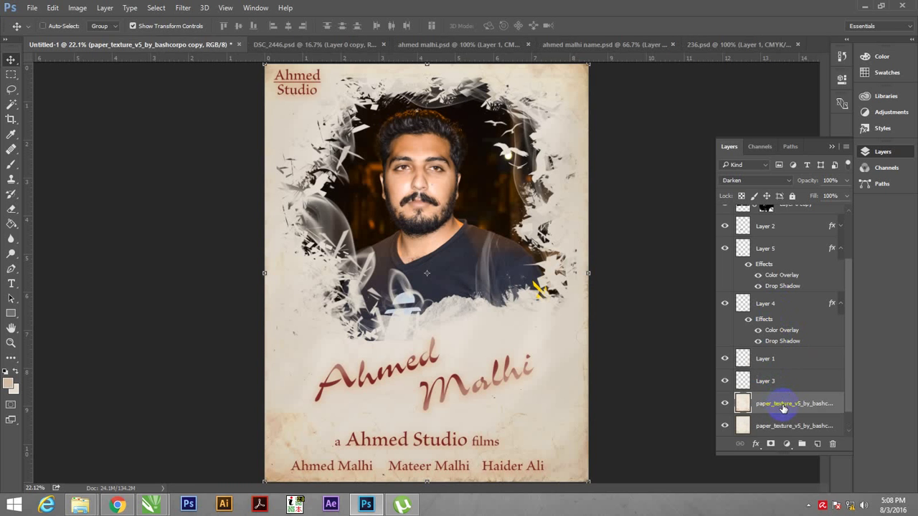
key(ctrl+j)
key(ctrl+j)
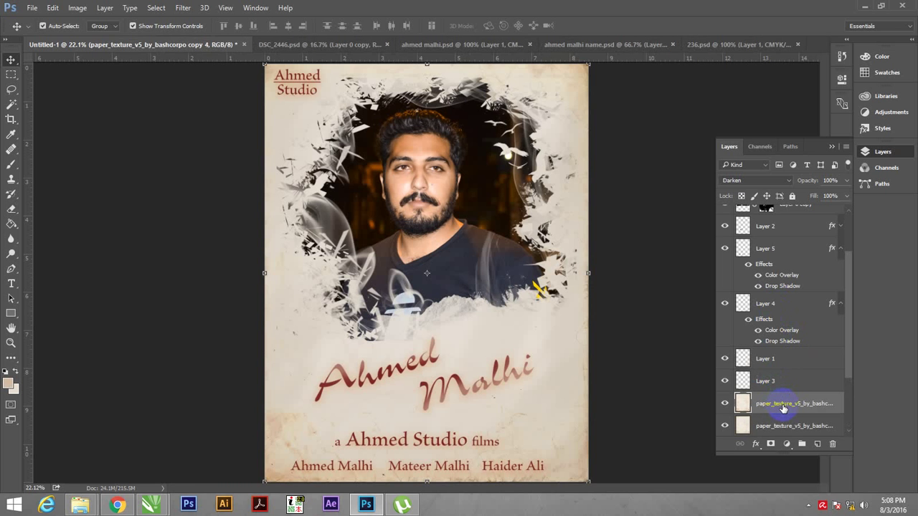
right_click(422, 376)
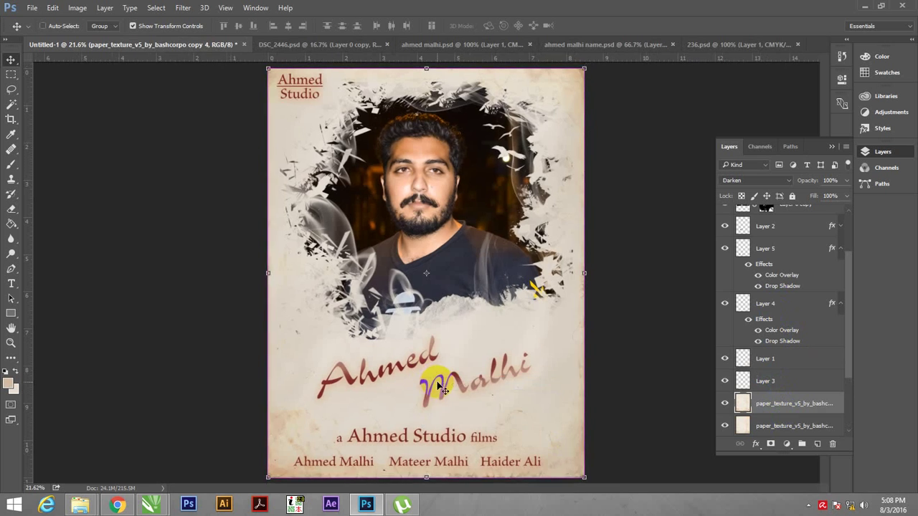
key(ctrl+minus)
key(ctrl+minus)
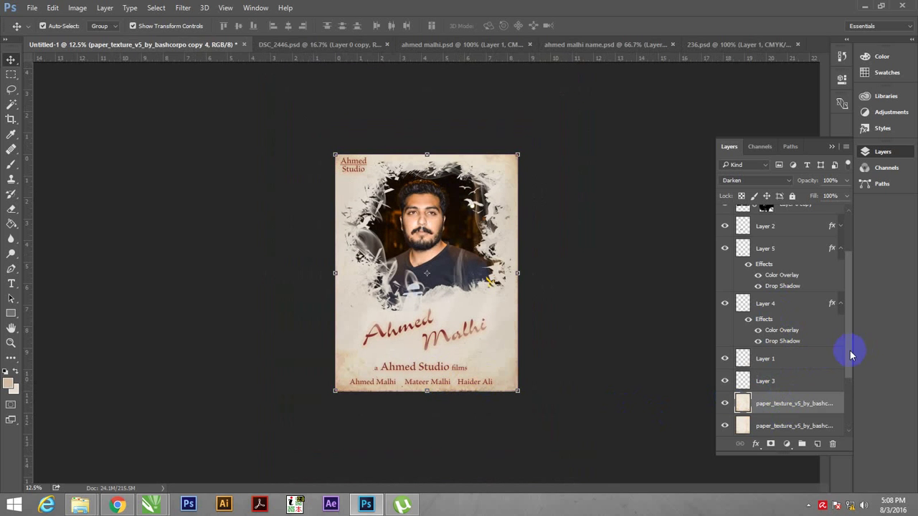
drag(851, 355, 803, 389)
shift+click(789, 406)
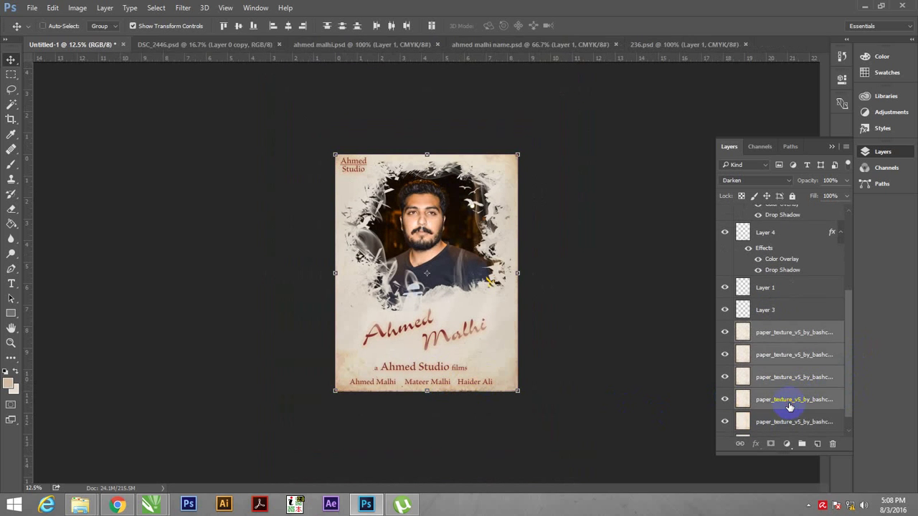
key(ctrl+e)
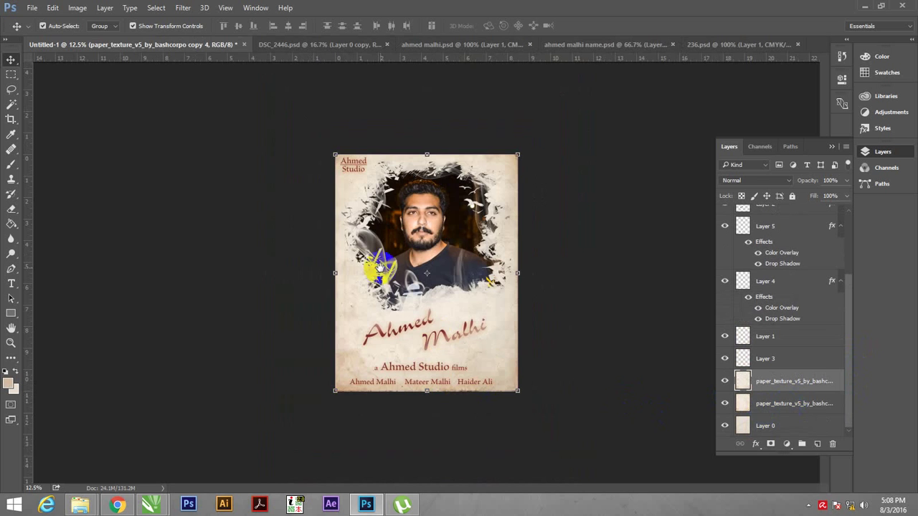
Fit the poster on screen, zoom in around the face, and select the Ahmed Studio logo layer.
right_click(380, 267)
click(401, 267)
key(z)
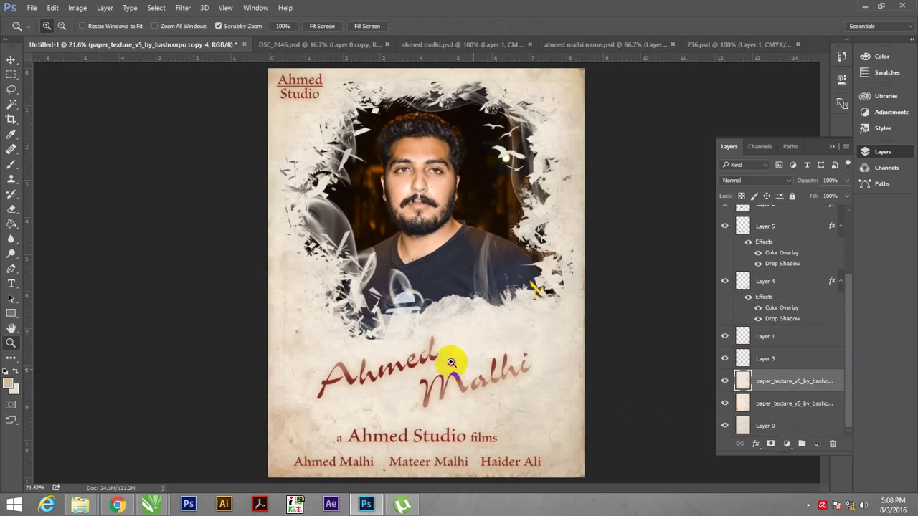
drag(451, 362, 430, 358)
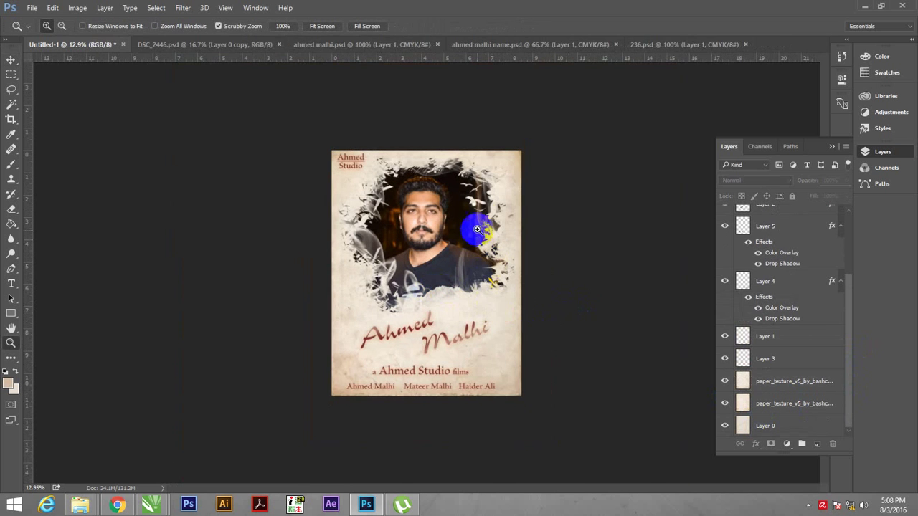
drag(369, 147, 397, 156)
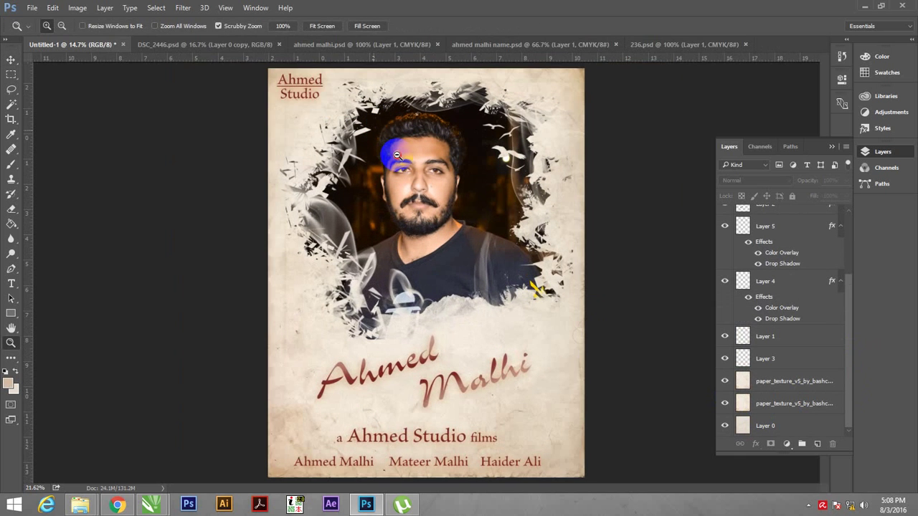
key(v)
click(320, 84)
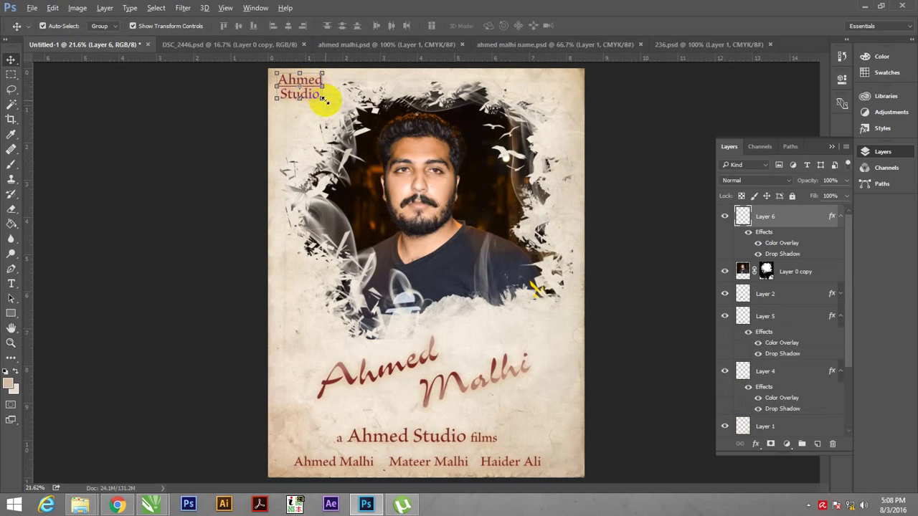
Shrink the logo to about 75% and nudge it into place in the top-left corner.
drag(324, 100, 320, 96)
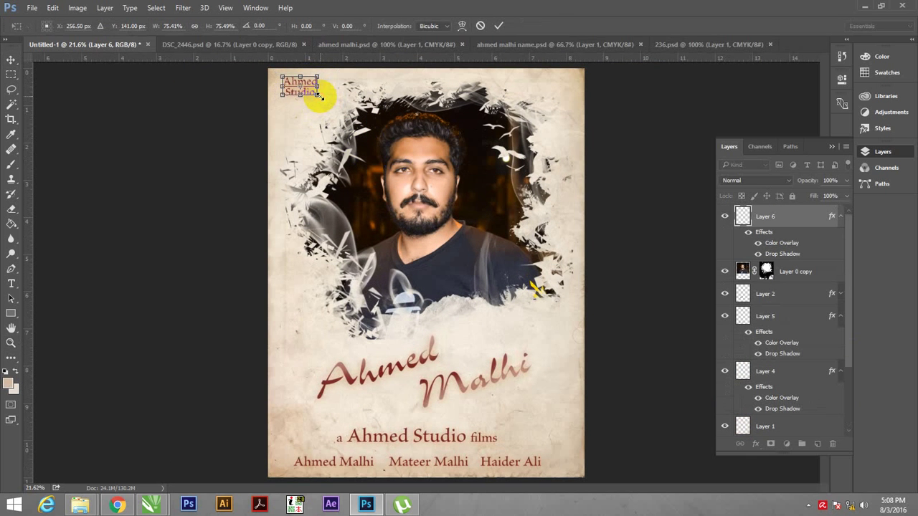
click(259, 134)
click(207, 131)
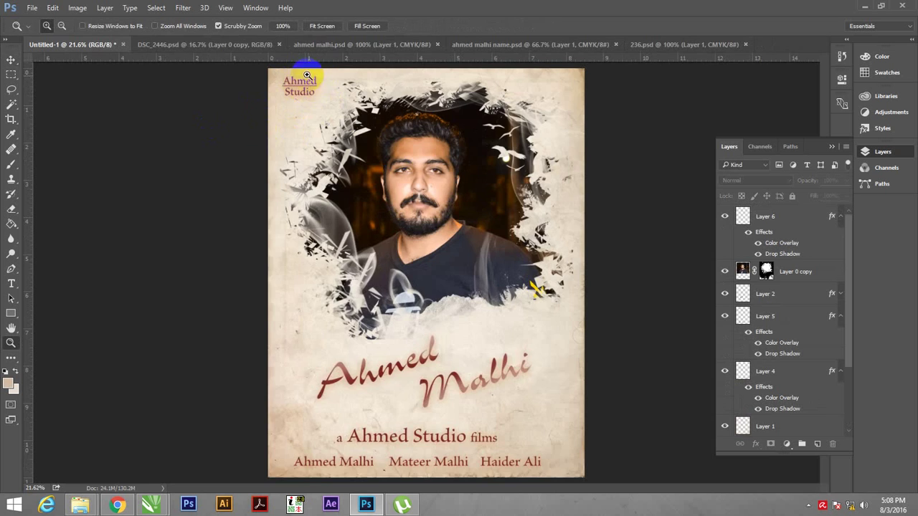
scroll(310, 99, up, 5)
drag(276, 97, 326, 165)
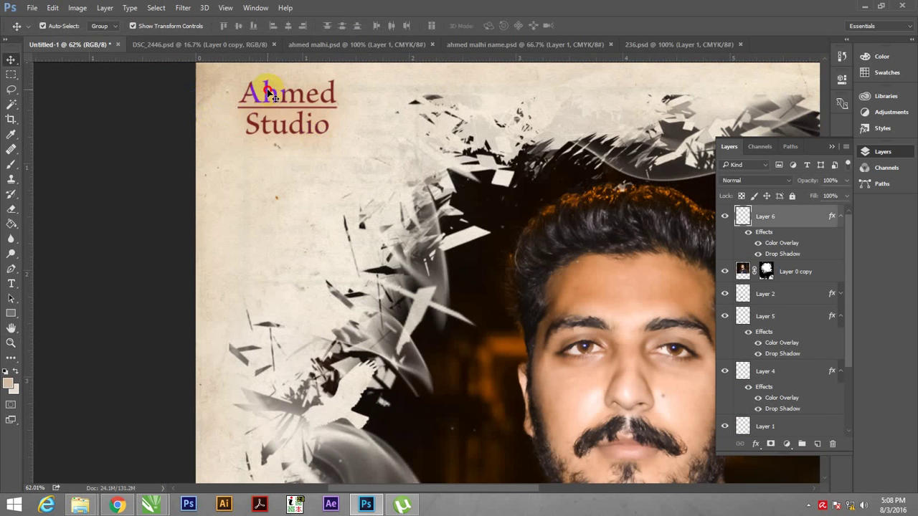
scroll(326, 165, down, 3)
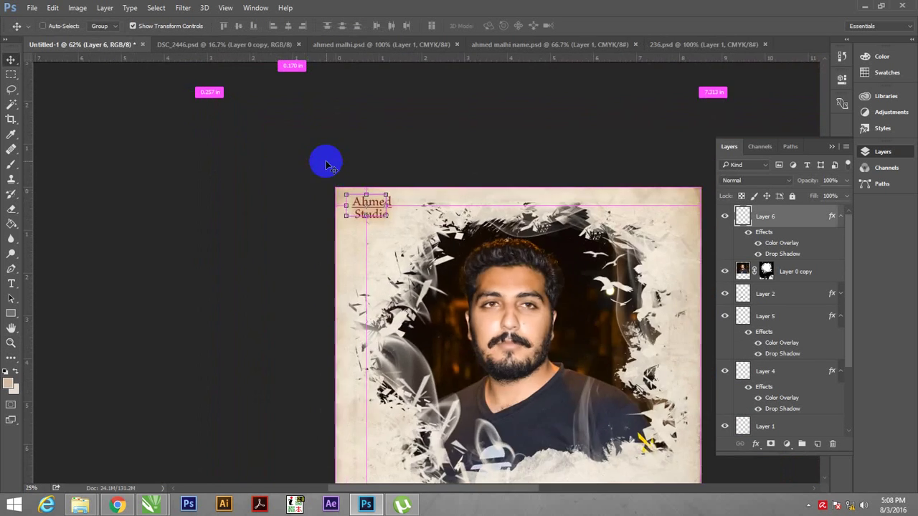
scroll(326, 165, down, 2)
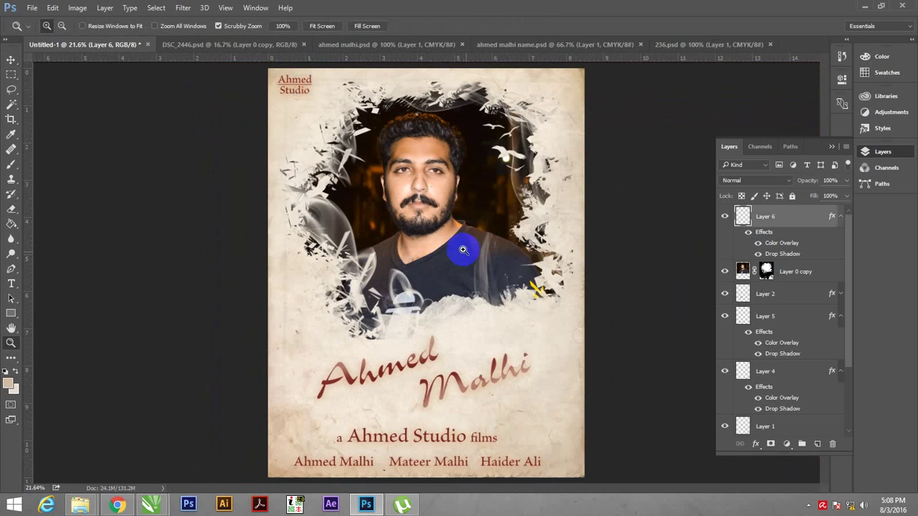
Duplicate the Ahmed Malhi title layer, undoing the extra copies to keep one duplicate.
click(463, 246)
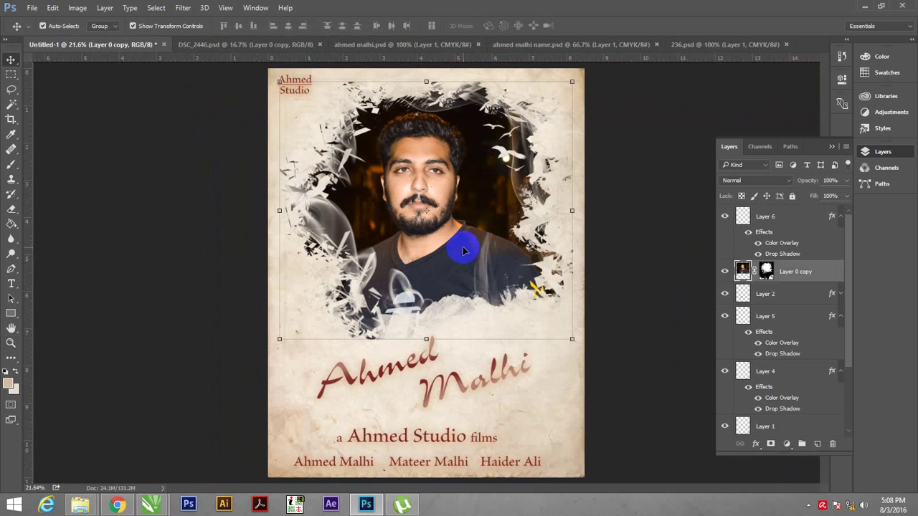
click(459, 380)
key(ctrl+j)
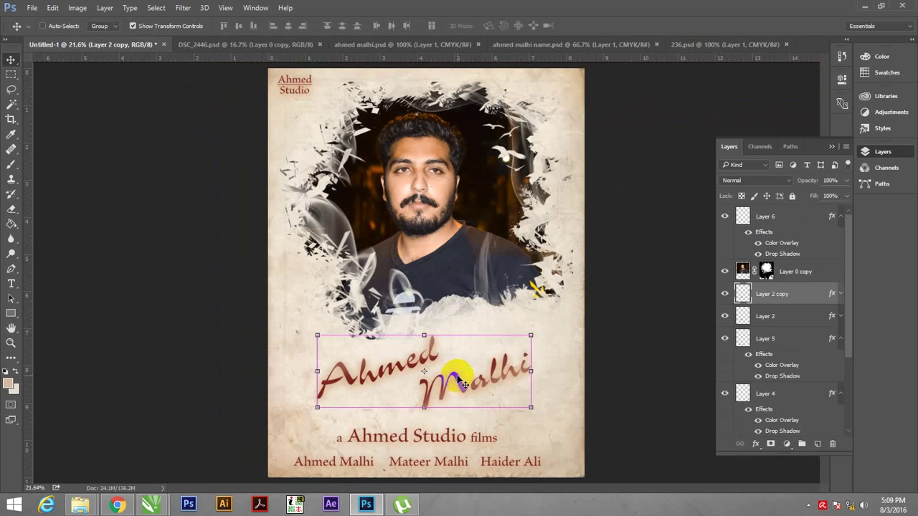
key(ctrl+j)
key(ctrl+e)
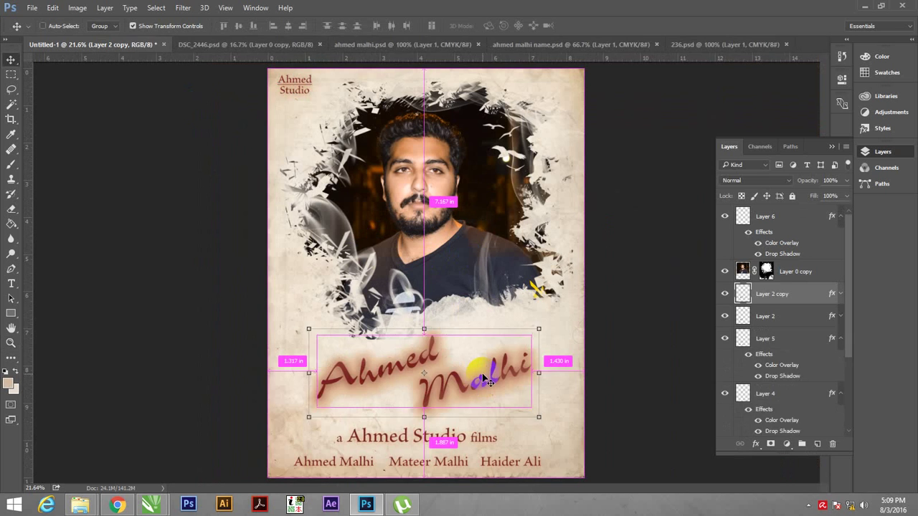
key(ctrl+f)
key(ctrl+e)
key(ctrl+alt+z)
key(ctrl+alt+z)
key(ctrl+alt+z)
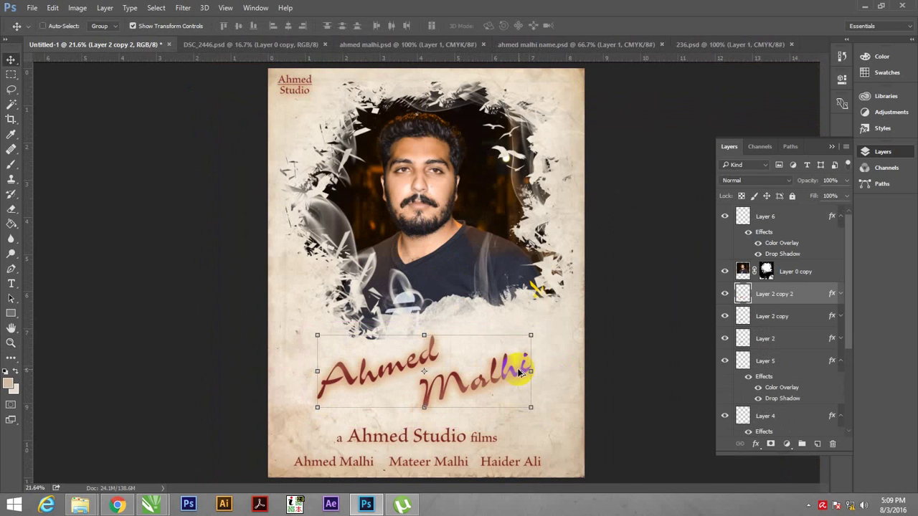
key(ctrl+alt+z)
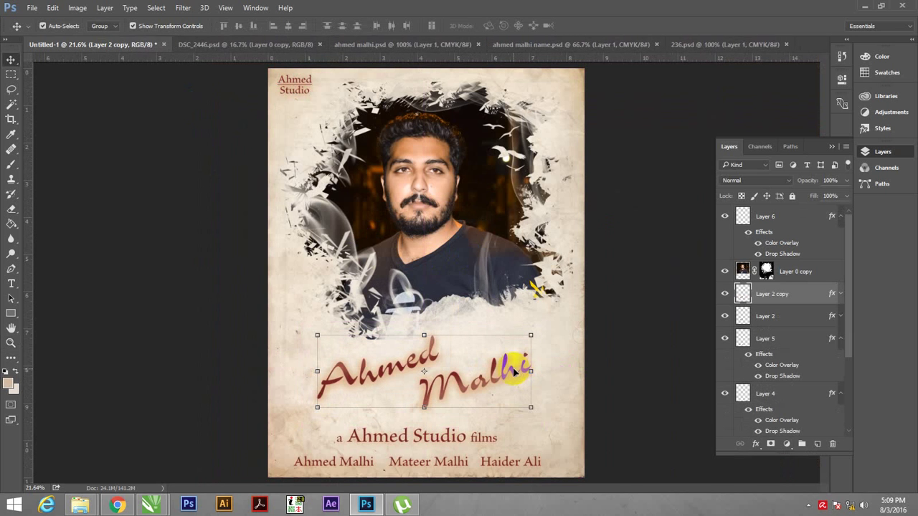
Enlarge Layer 0 copy portrait to about 102.7%, shifting it slightly up and left.
click(616, 398)
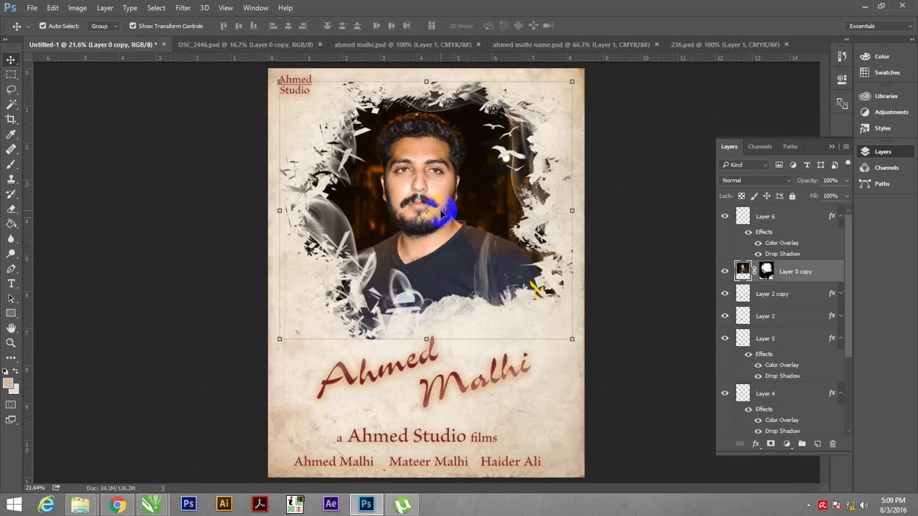
mouse_move(437, 205)
mouse_down()
mouse_move(406, 192)
mouse_move(446, 209)
mouse_up()
drag(570, 340, 575, 343)
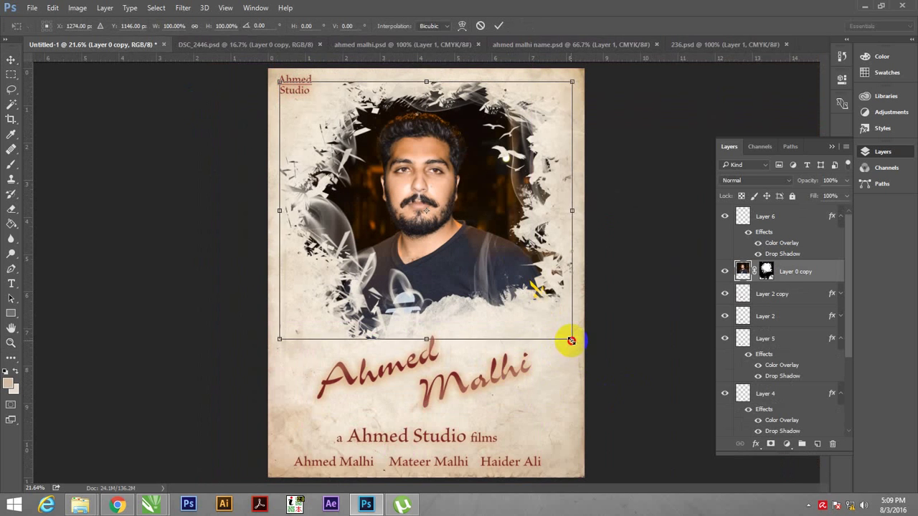
key(Return)
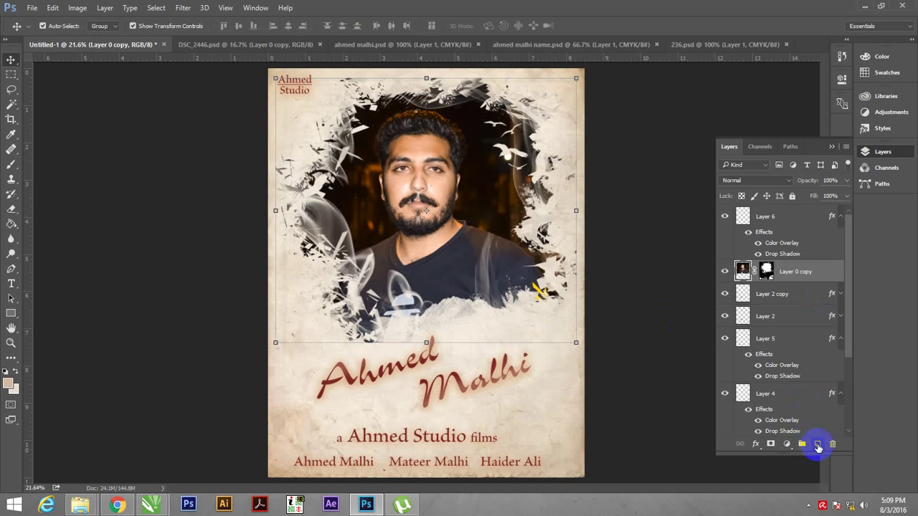
Duplicate the portrait layer and apply a High Pass filter with radius 13.9 to the copy.
click(818, 447)
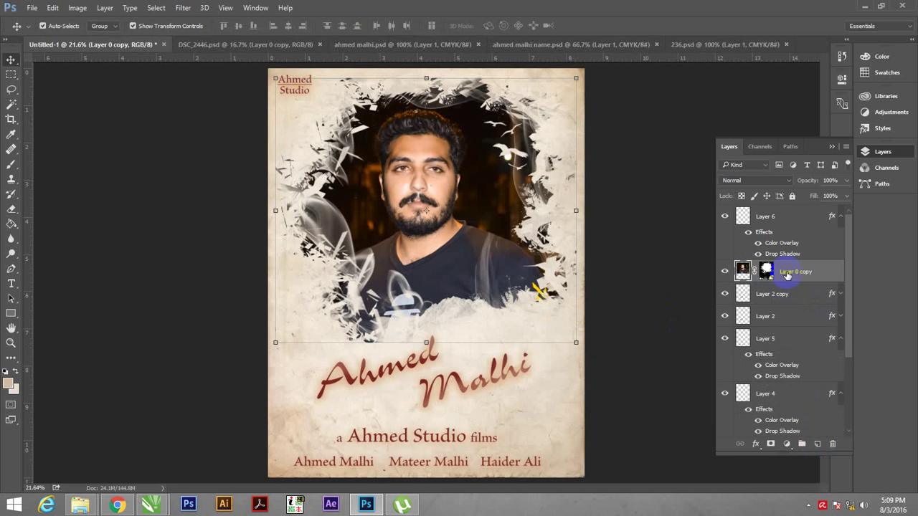
drag(781, 287, 818, 443)
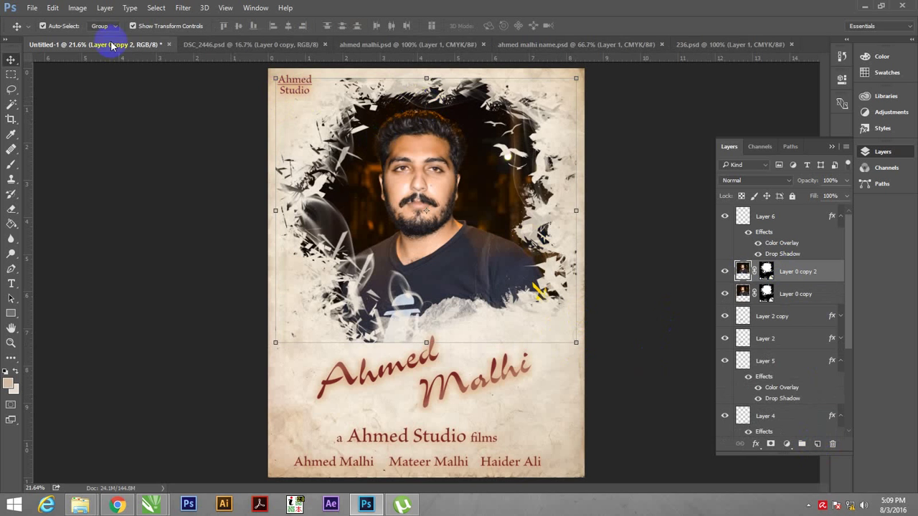
click(183, 7)
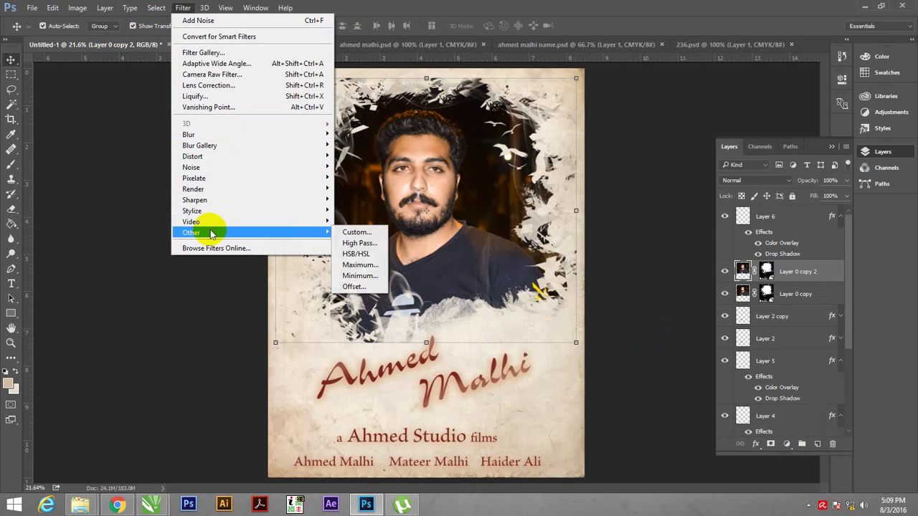
click(351, 244)
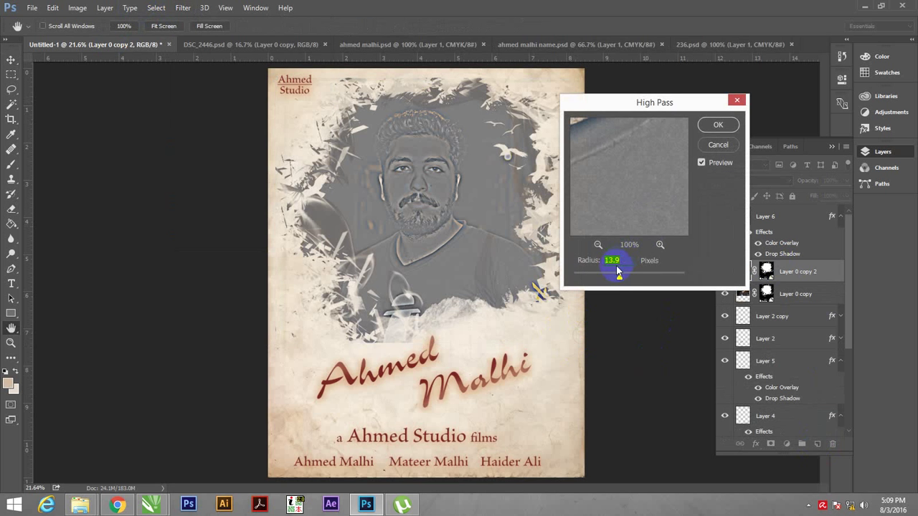
click(715, 127)
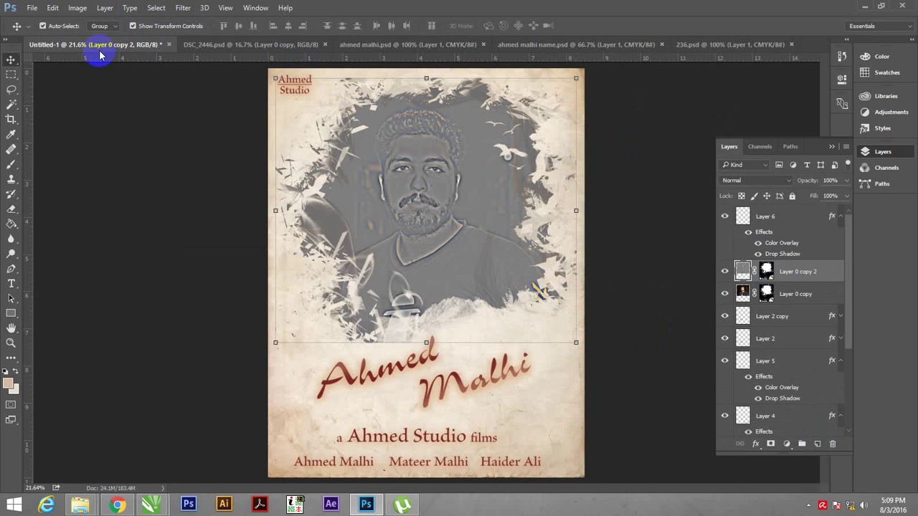
Set the High Pass copy's blend mode to Overlay.
click(774, 180)
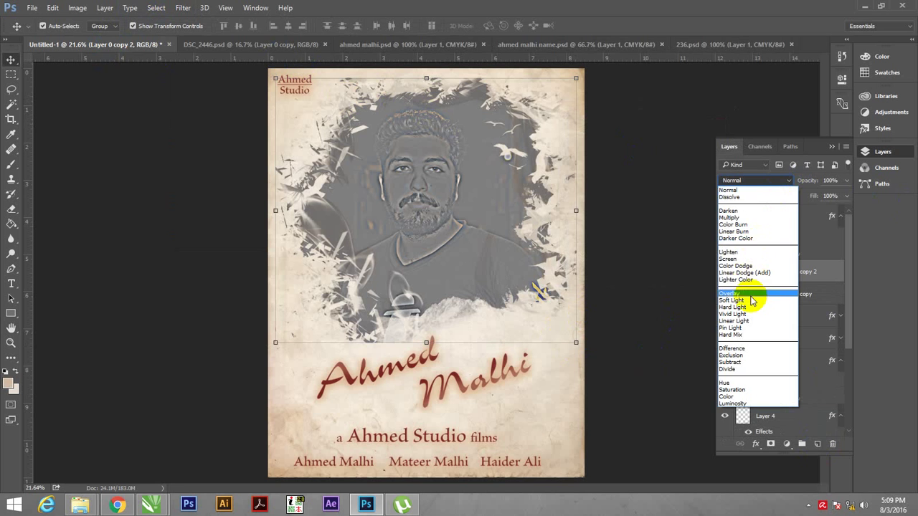
click(751, 295)
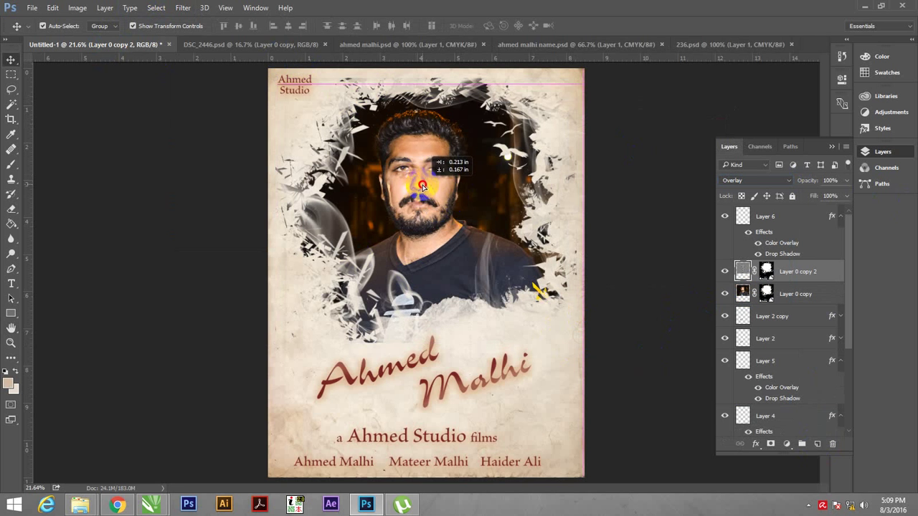
key(z)
drag(456, 209, 430, 209)
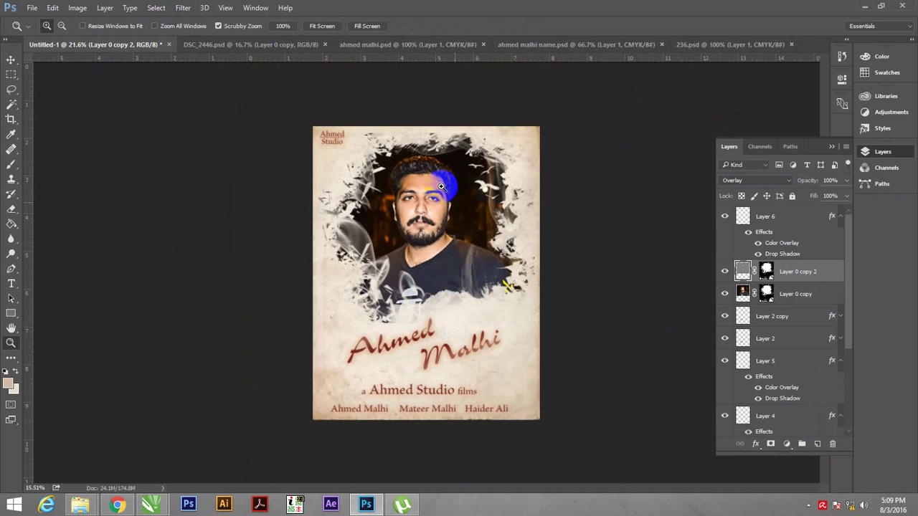
key(v)
Select the original portrait layer, then the Layer 2 copy title layer.
click(804, 298)
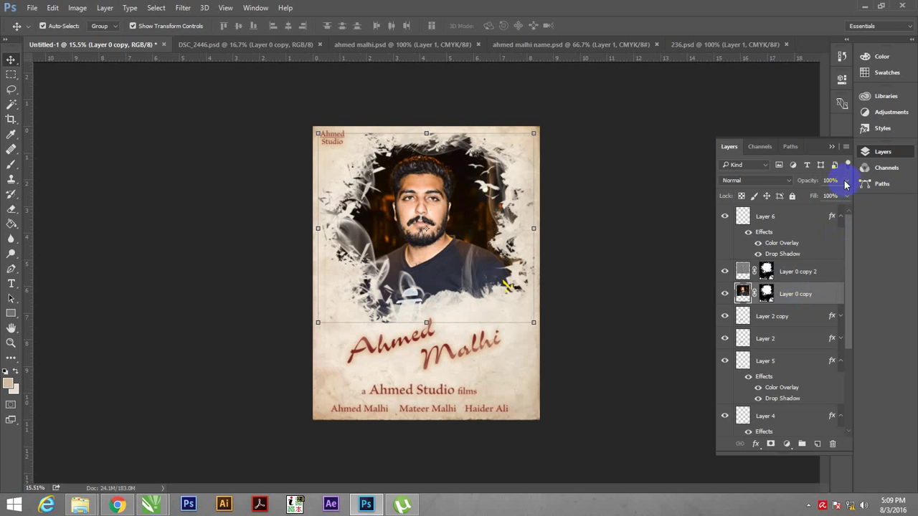
mouse_move(852, 306)
mouse_down()
mouse_move(843, 395)
mouse_move(845, 310)
mouse_move(844, 327)
mouse_up()
drag(452, 353, 453, 355)
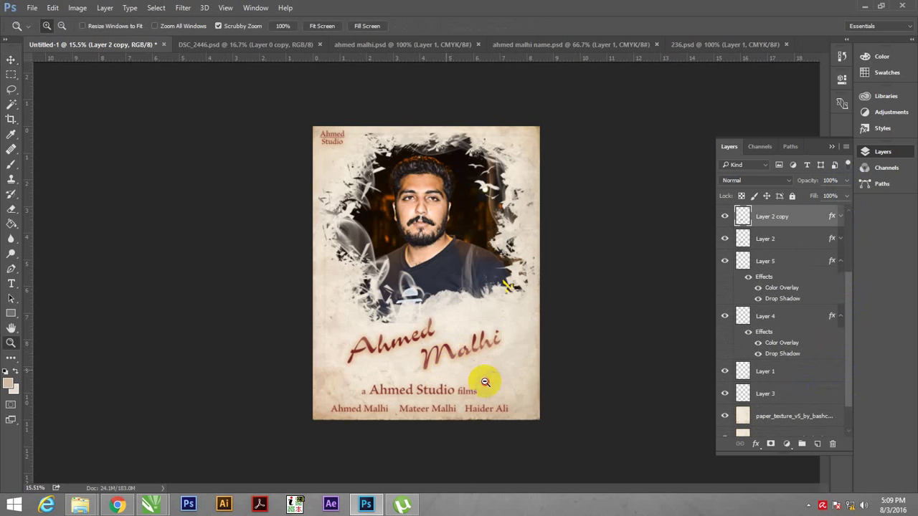
scroll(448, 359, up, 3)
scroll(444, 364, up, 2)
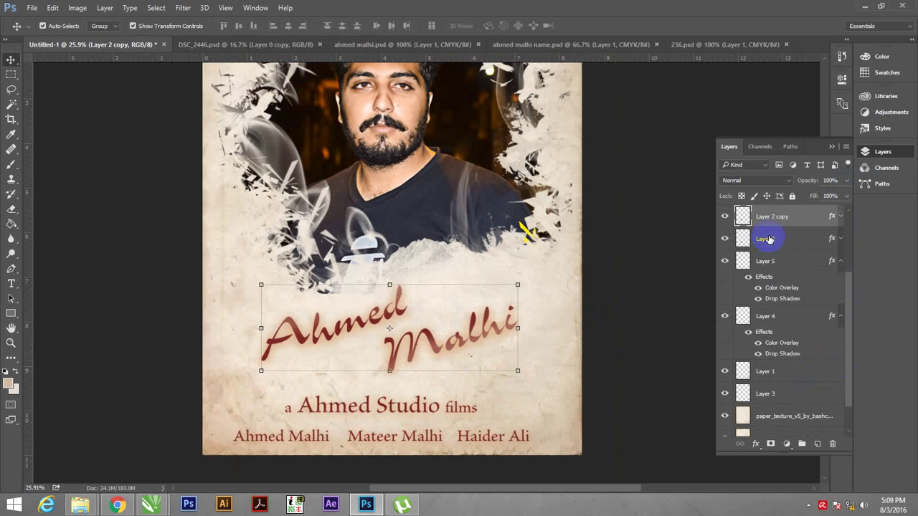
Add an empty Layer 7 above the Layer 2 title layer.
click(768, 238)
click(820, 445)
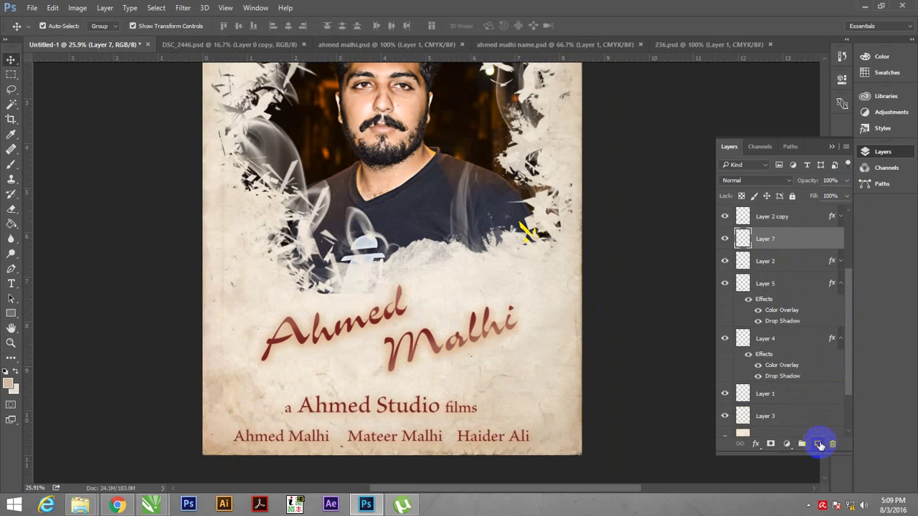
key(b)
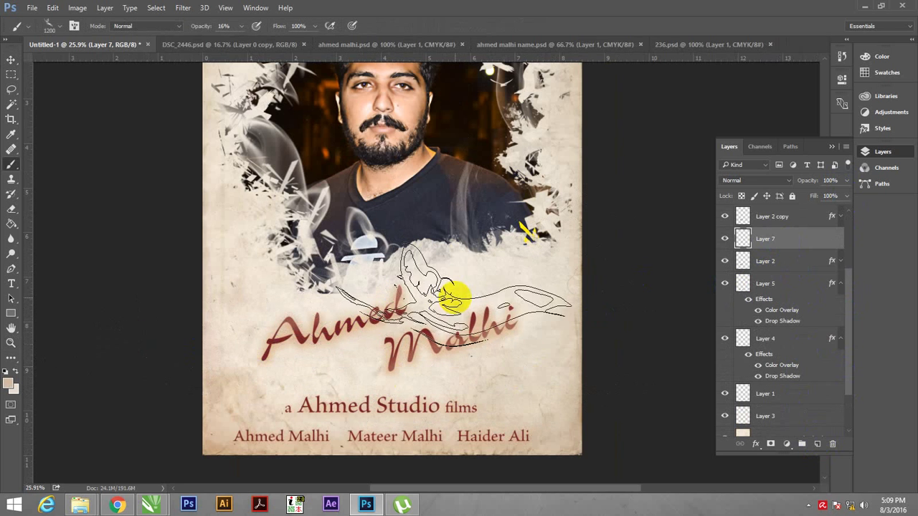
key(v)
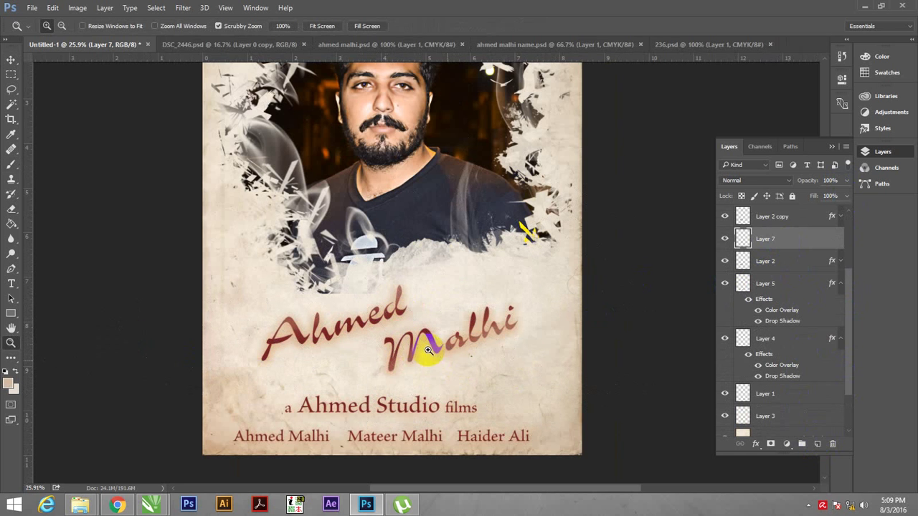
scroll(430, 355, up, 1)
scroll(434, 362, up, 1)
Set the Layer 2 copy's Drop Shadow size to 0 px, keeping 12 px distance.
click(440, 349)
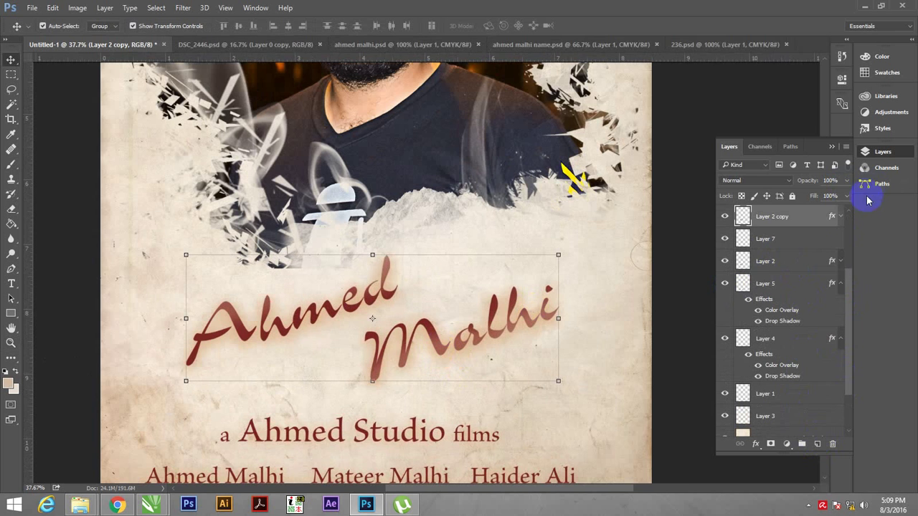
double_click(633, 250)
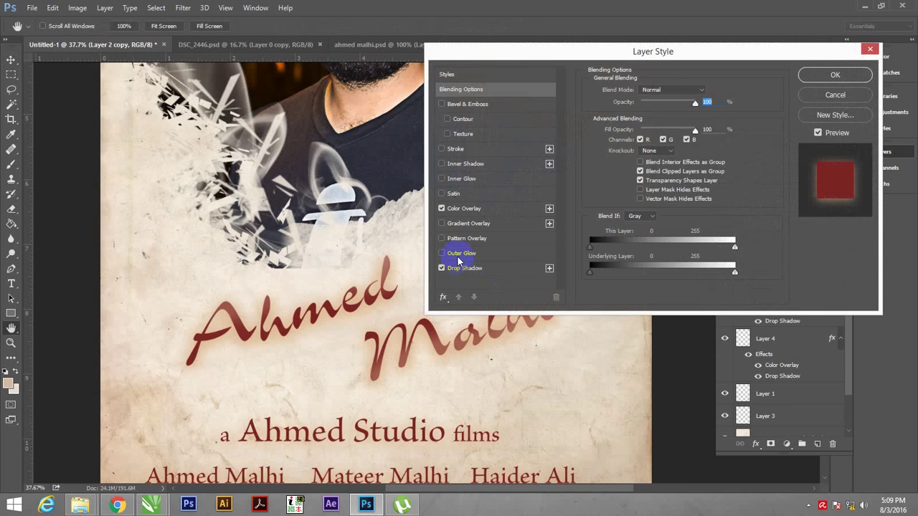
click(459, 268)
drag(651, 169, 631, 169)
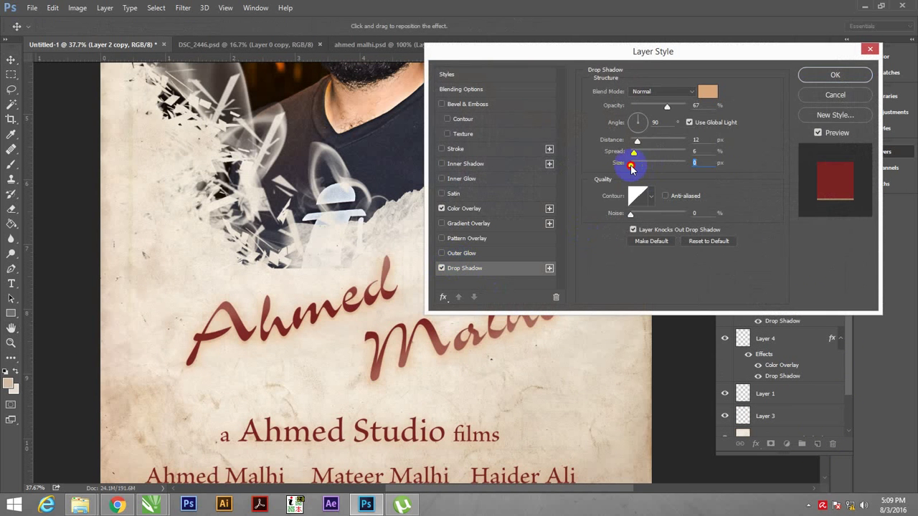
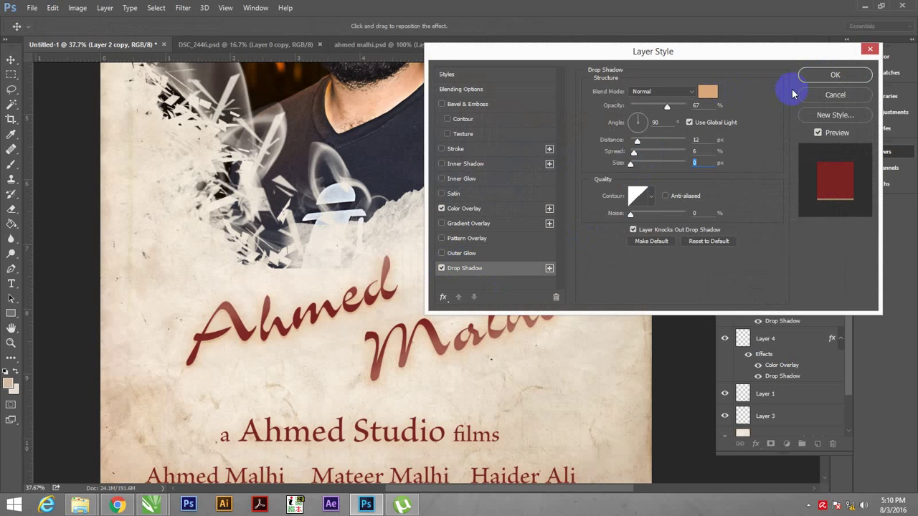
Apply the 67% opacity drop shadow to the title and fit the poster in the window.
click(825, 75)
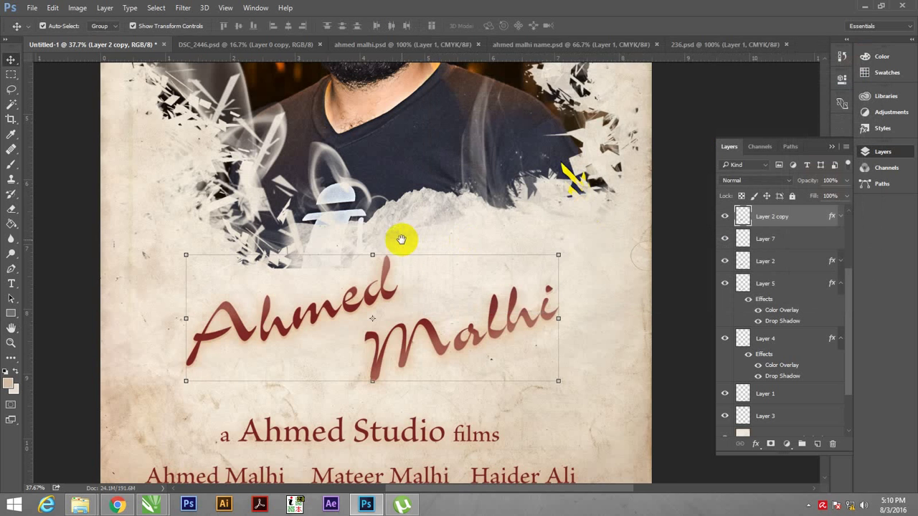
right_click(412, 241)
click(433, 248)
key(ctrl+minus)
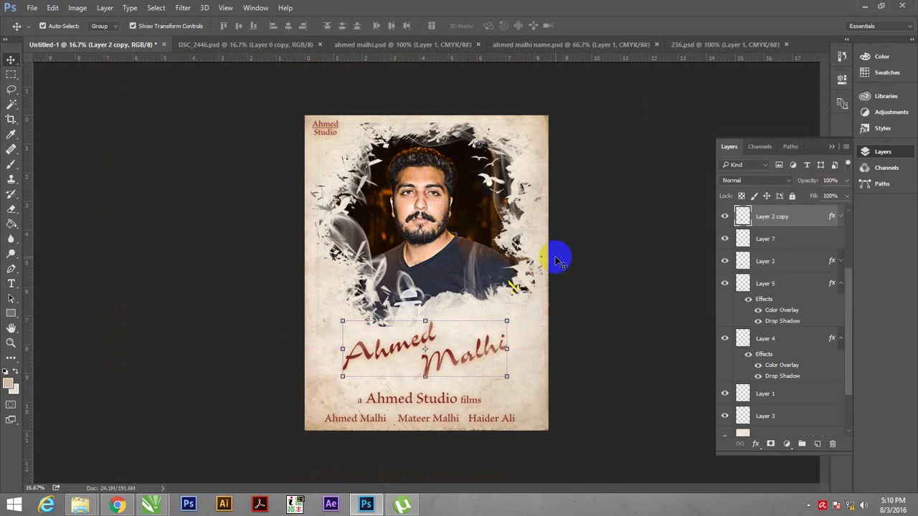
key(z)
drag(417, 308, 410, 308)
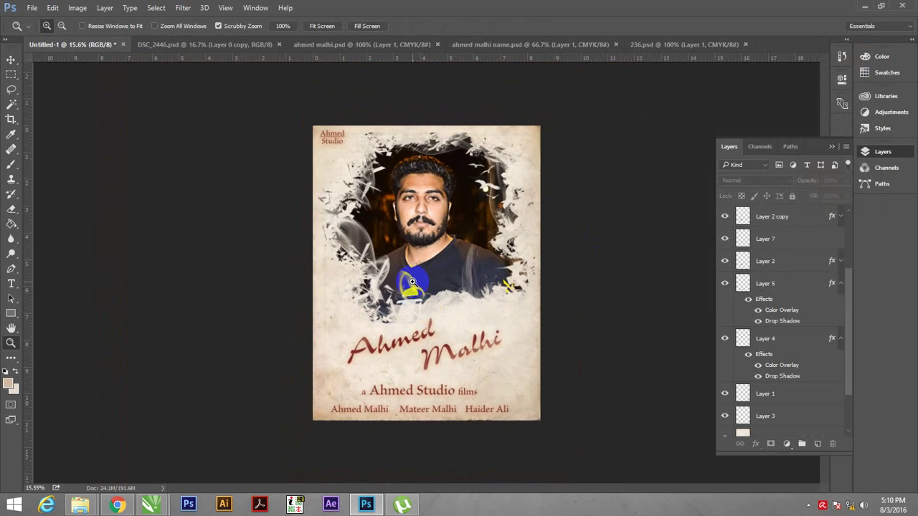
Select only Layer 0 copy in the Layers panel.
key(v)
drag(440, 269, 441, 252)
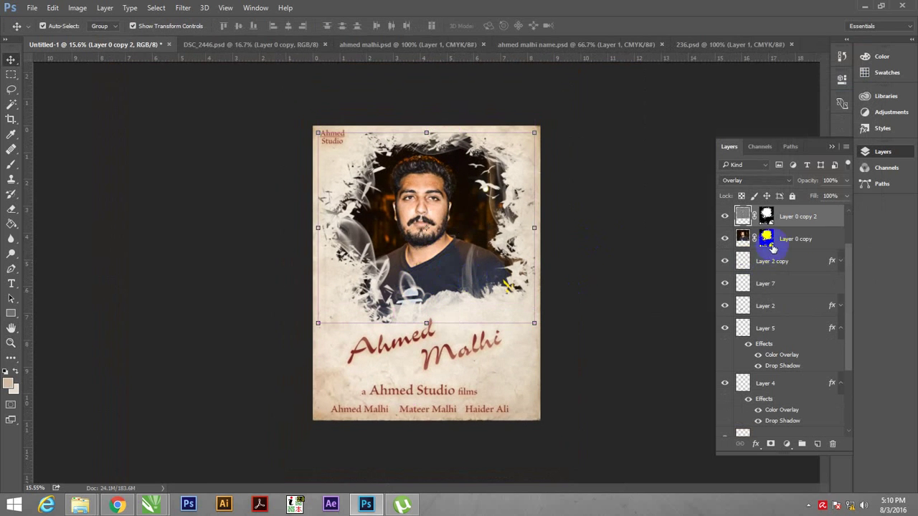
shift+click(808, 239)
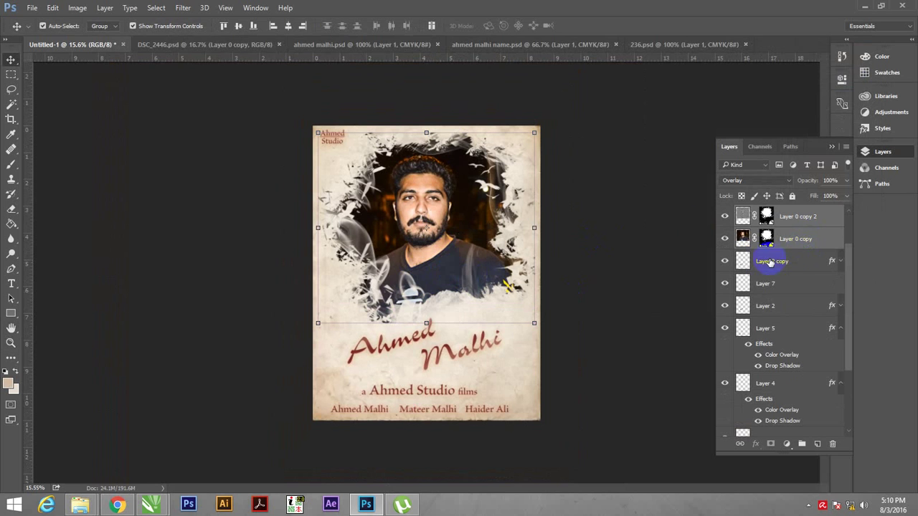
click(807, 247)
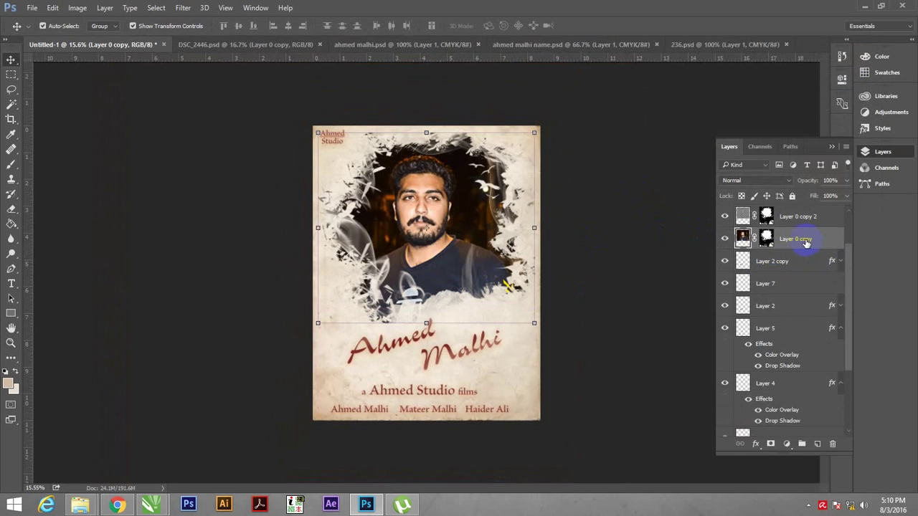
key(ctrl+u)
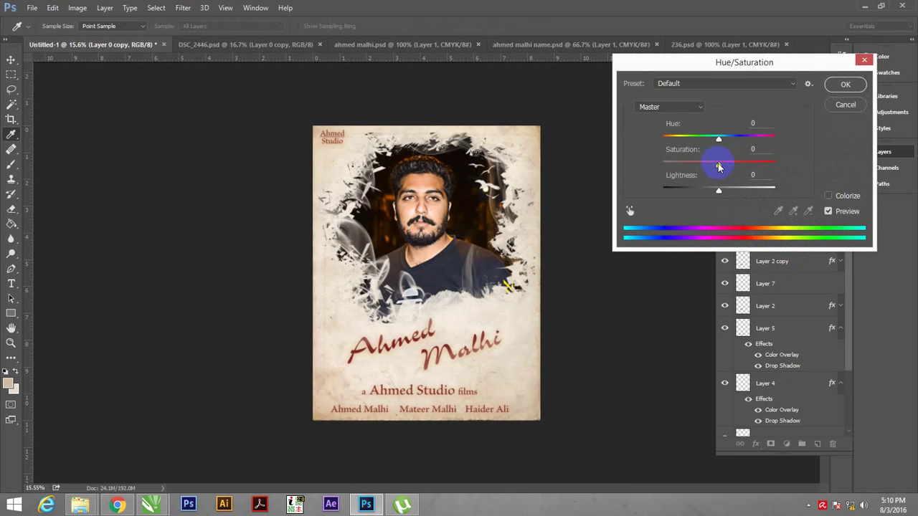
key(Return)
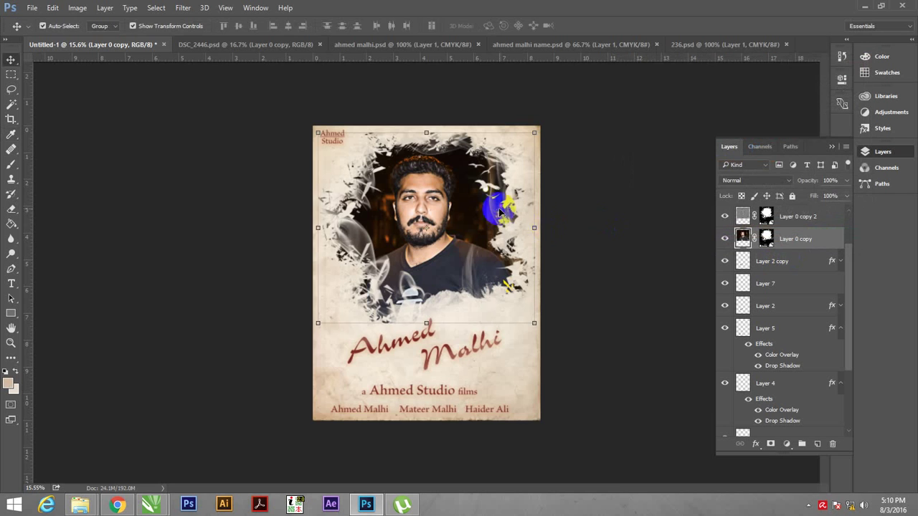
key(z)
mouse_move(438, 219)
mouse_down()
mouse_move(504, 310)
mouse_move(451, 256)
mouse_up()
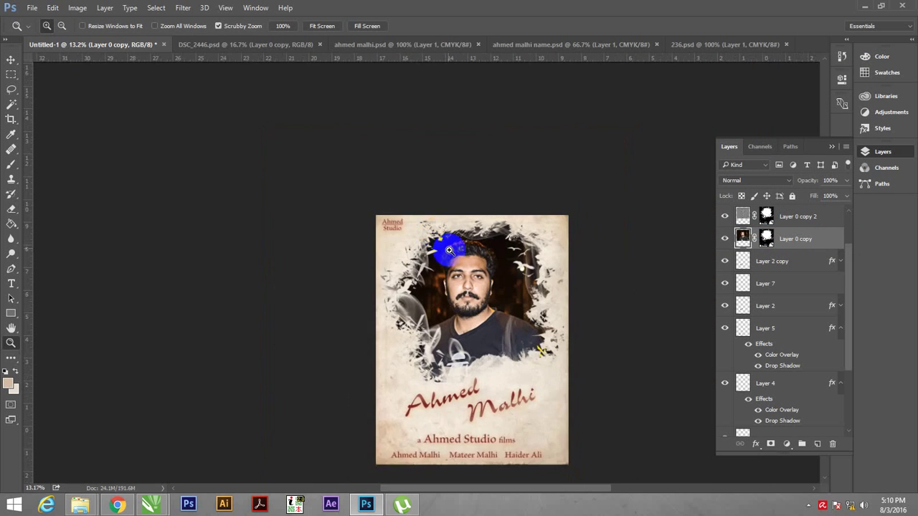
right_click(465, 281)
click(473, 289)
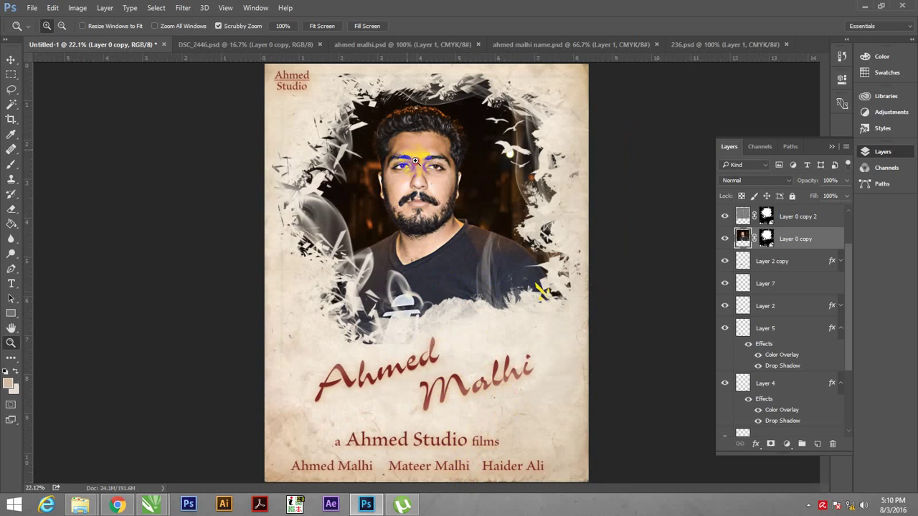
drag(415, 162, 391, 172)
mouse_move(437, 294)
mouse_down()
mouse_move(455, 354)
mouse_move(432, 312)
mouse_up()
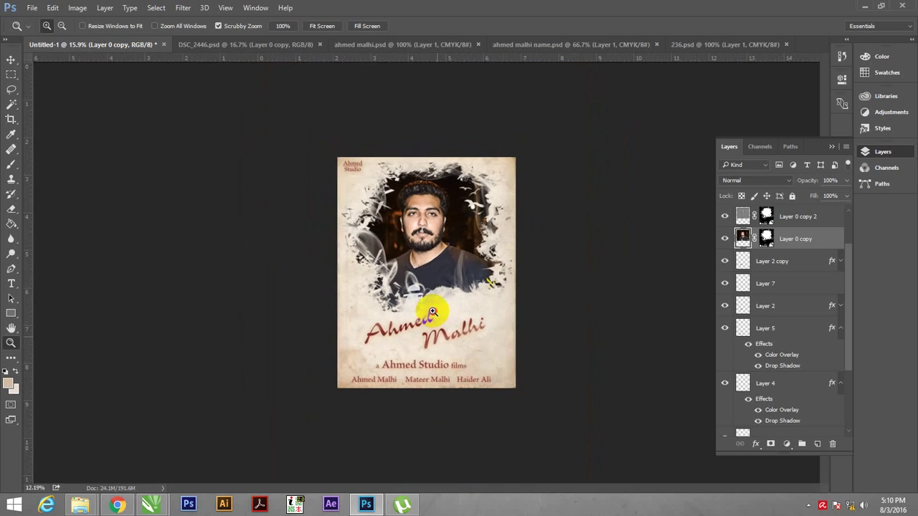
right_click(420, 266)
click(429, 263)
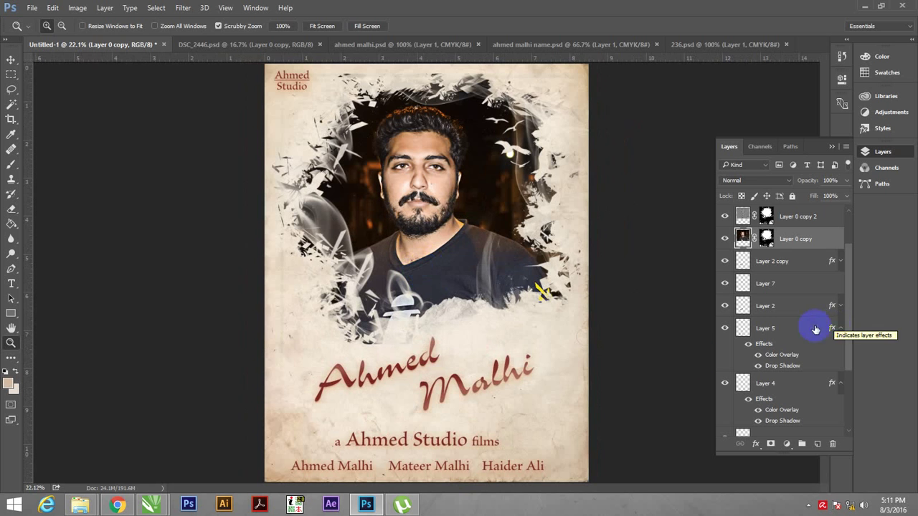
Try enlarging the portrait layers to about 105.7%, then undo those changes.
key(v)
click(474, 272)
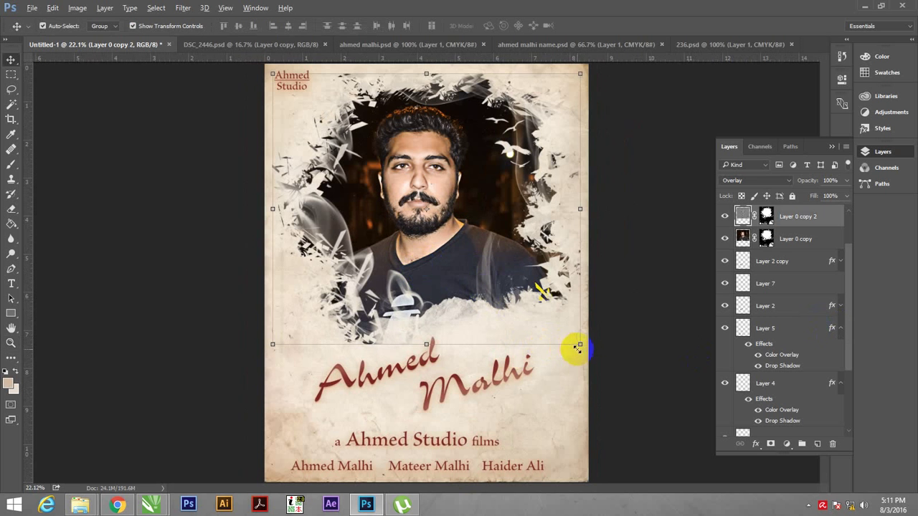
drag(577, 348, 588, 351)
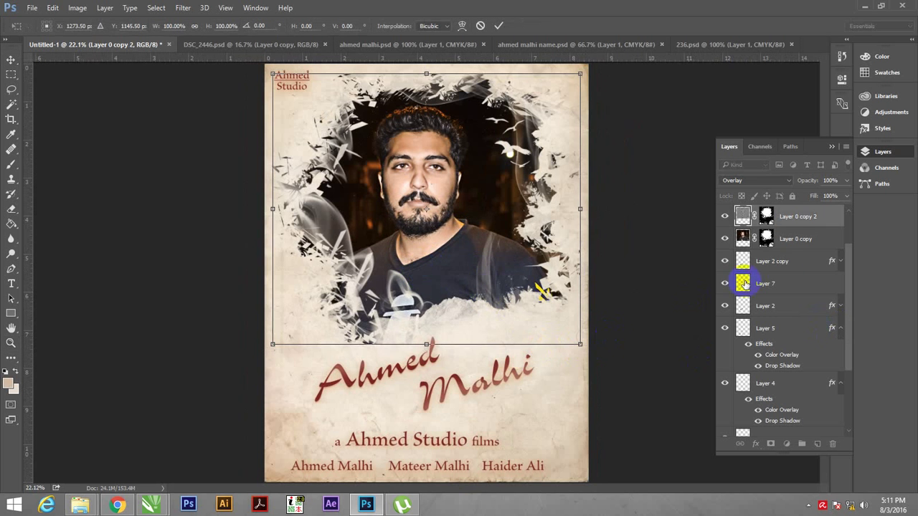
click(666, 297)
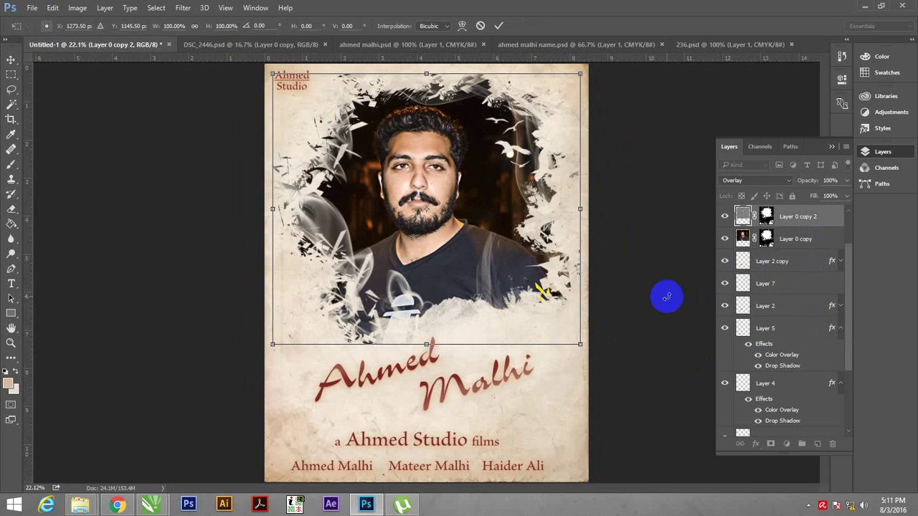
click(804, 240)
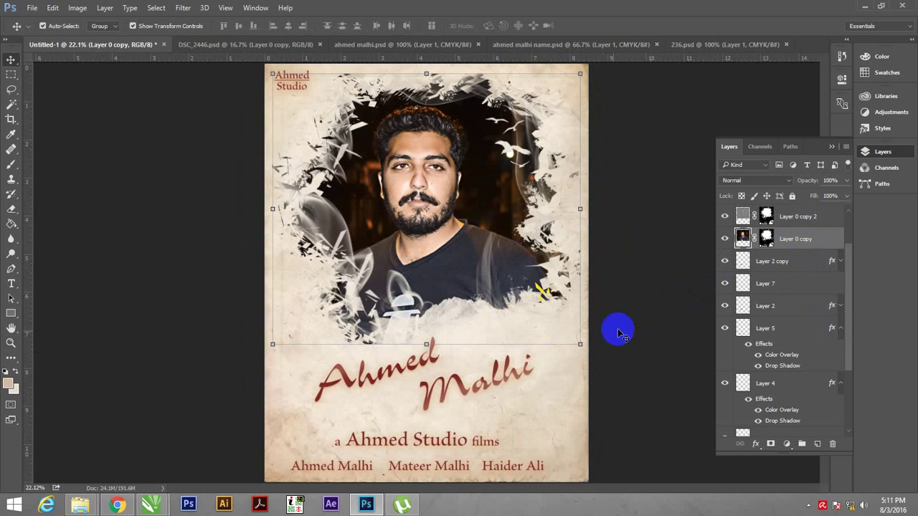
drag(580, 344, 589, 349)
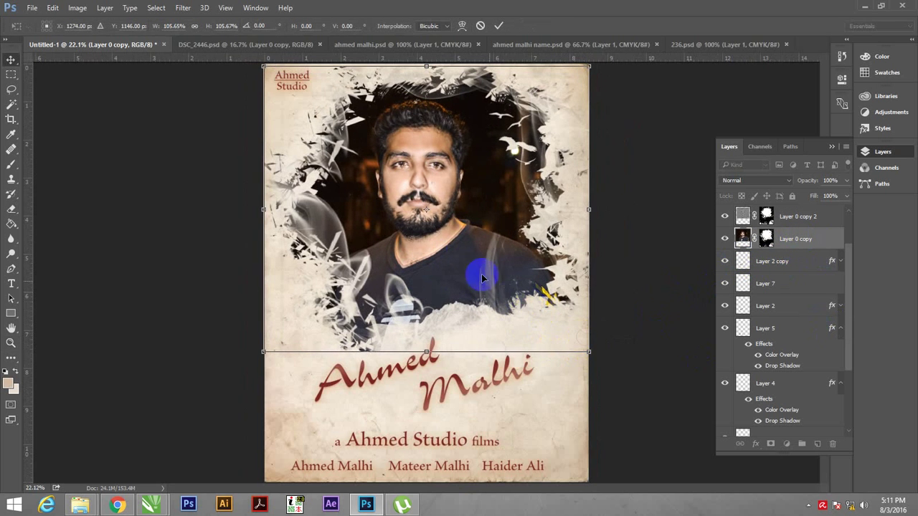
key(Return)
drag(458, 248, 467, 255)
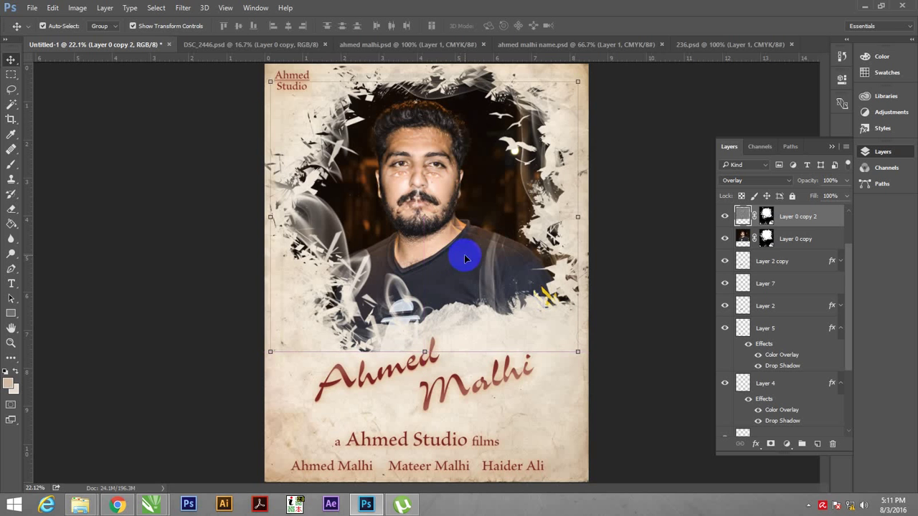
drag(762, 240, 674, 256)
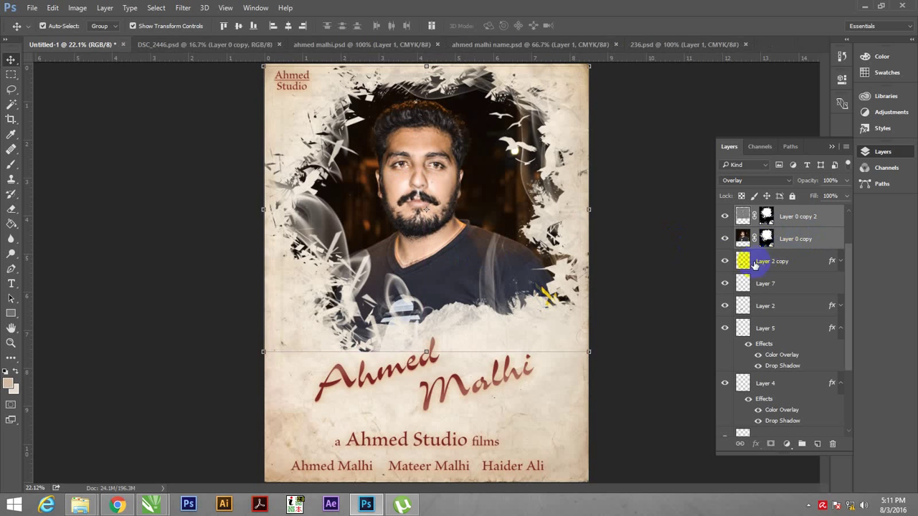
key(ctrl+alt+z)
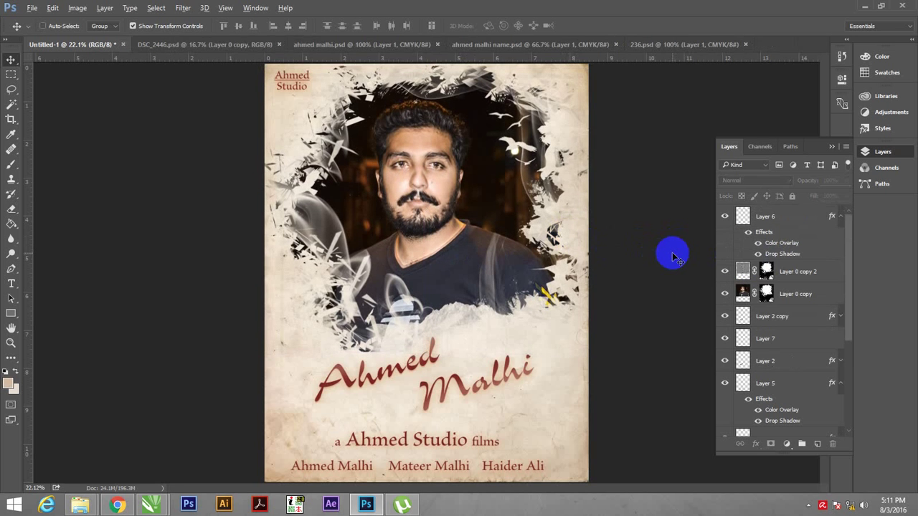
key(ctrl+alt+z)
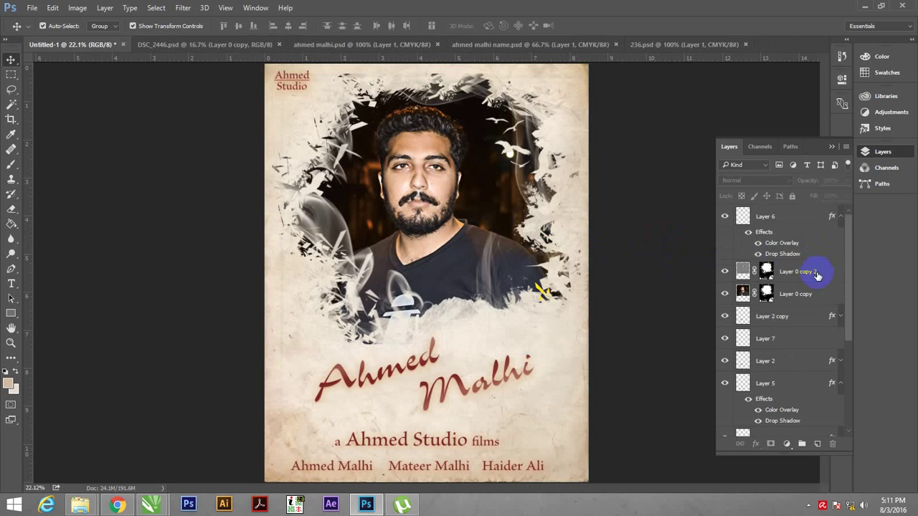
Scale Layer 0 copy 2 and Layer 0 copy together to about 105%.
click(816, 273)
shift+click(810, 294)
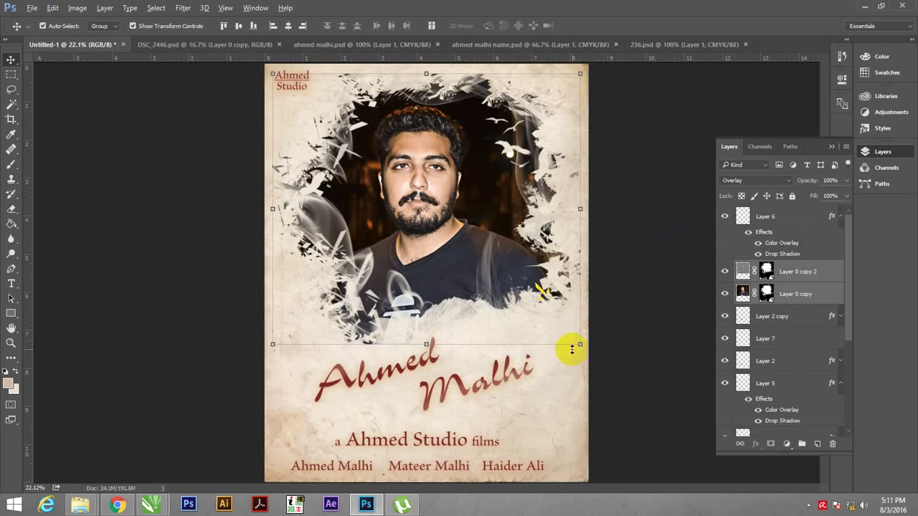
drag(576, 349, 585, 357)
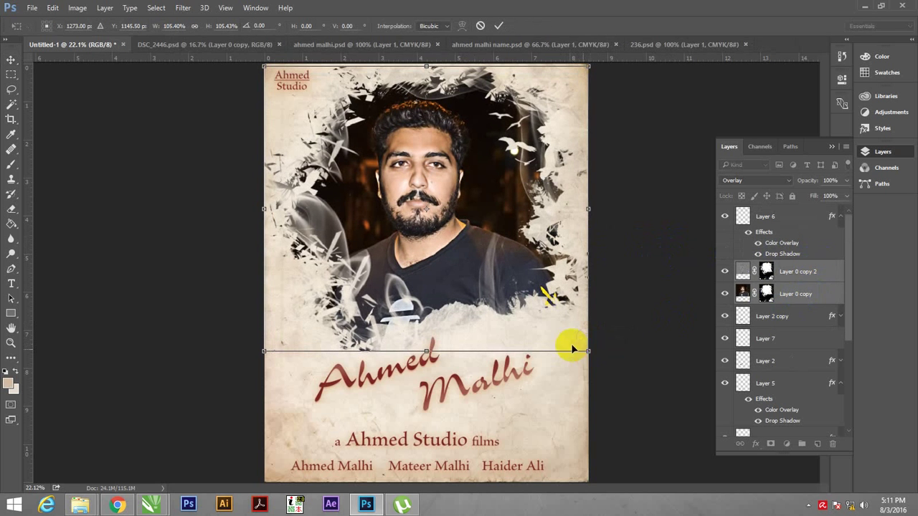
double_click(470, 246)
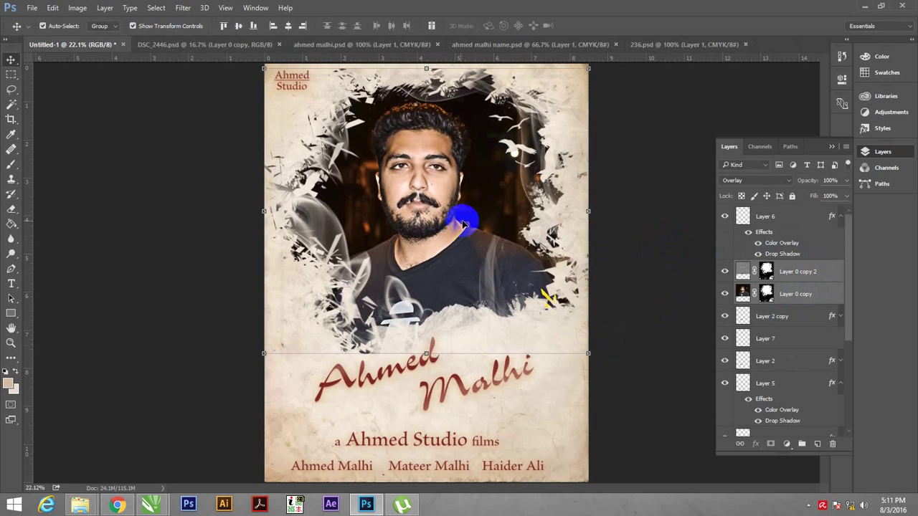
Delete the duplicate bold title, move Layer 2 above Layer 7 and scale it to ~115%.
click(469, 402)
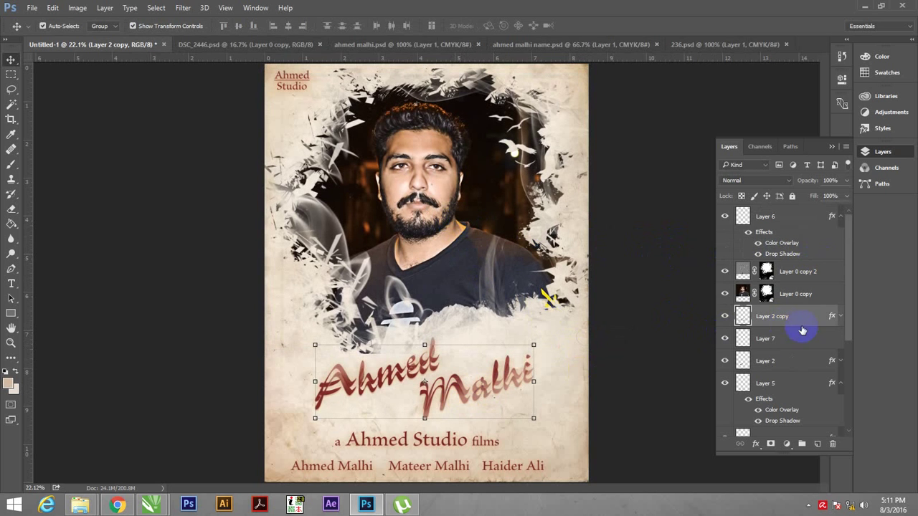
key(Delete)
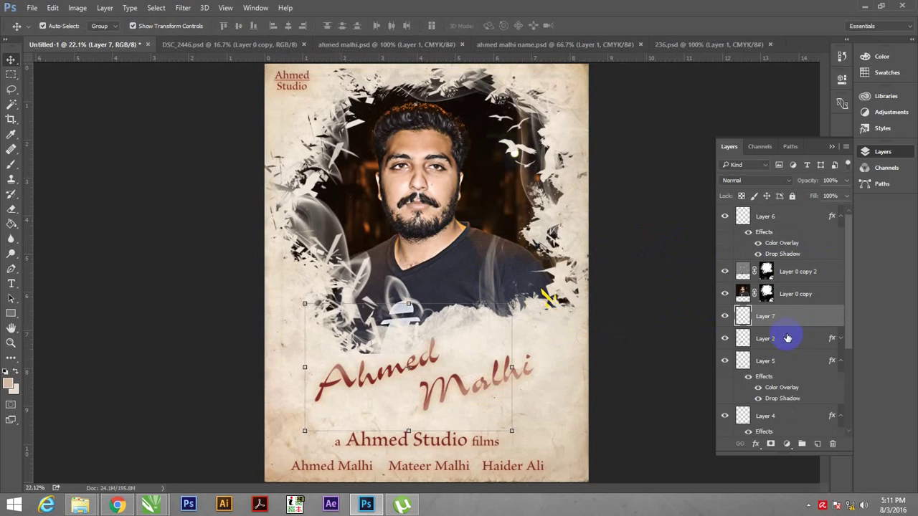
click(765, 338)
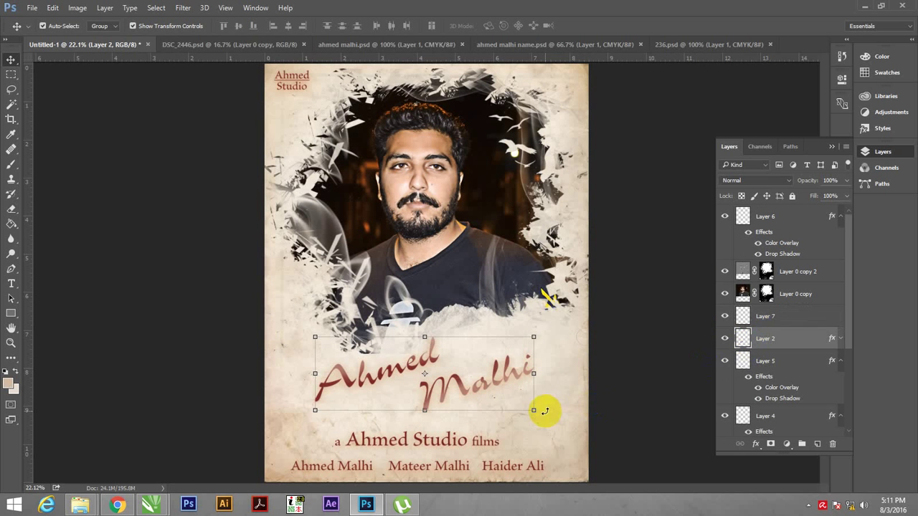
drag(788, 333, 785, 310)
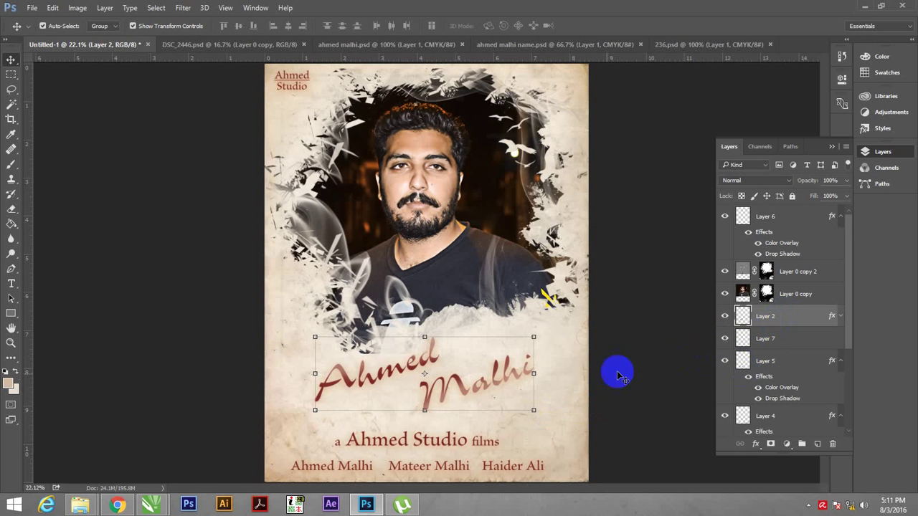
click(535, 334)
drag(535, 334, 550, 329)
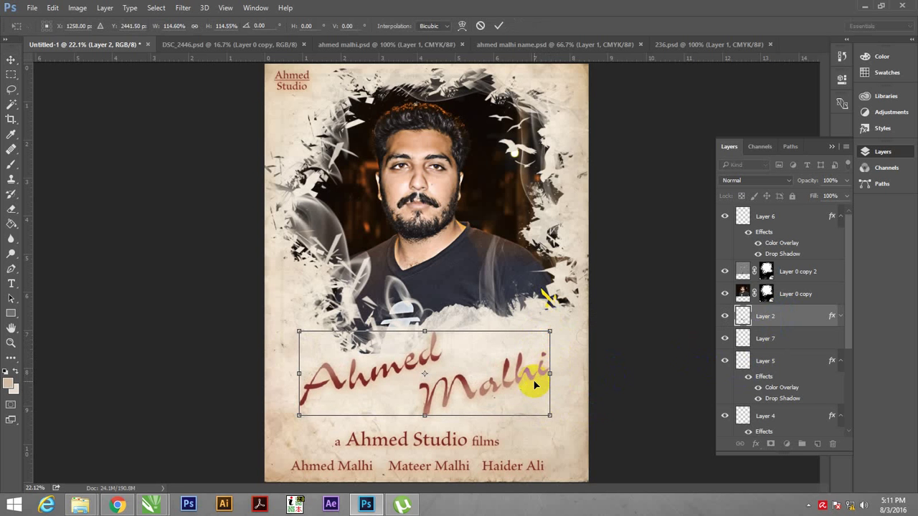
key(Return)
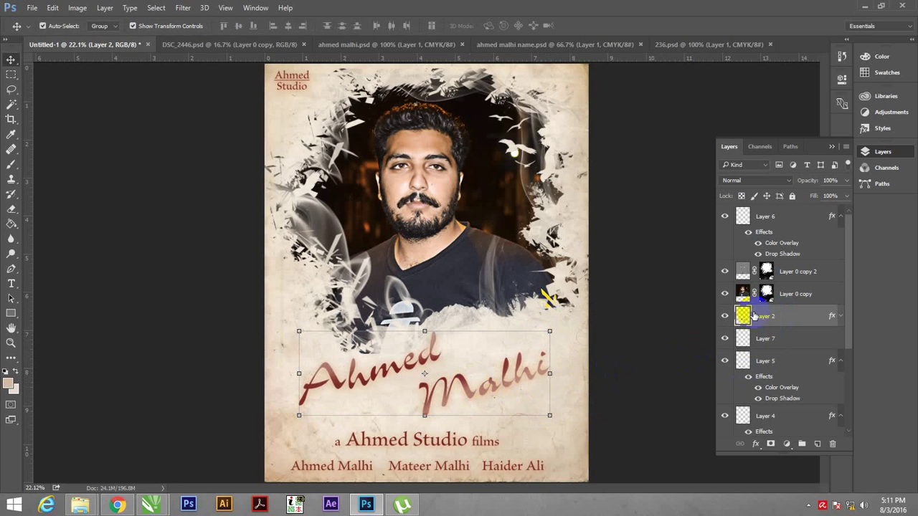
Move the title layer just below Layer 6 and nudge the title slightly lower.
drag(792, 316, 792, 271)
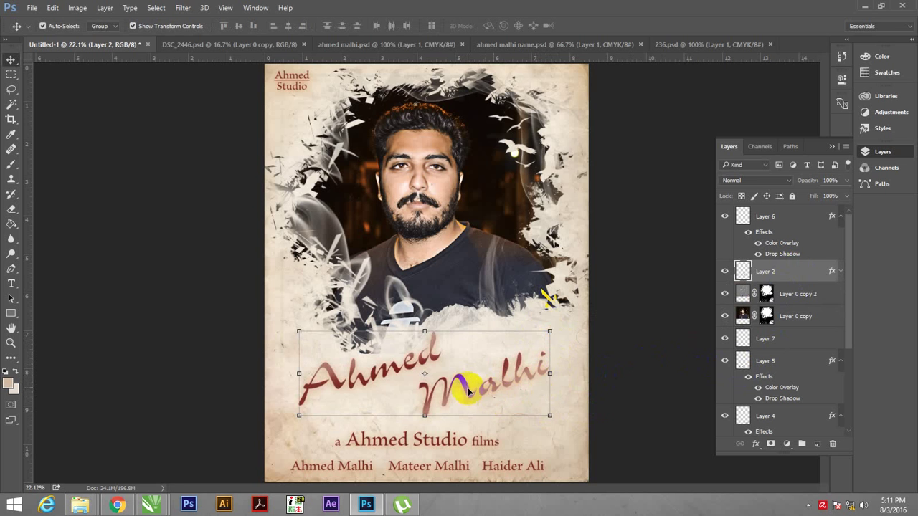
drag(466, 380, 471, 396)
right_click(820, 271)
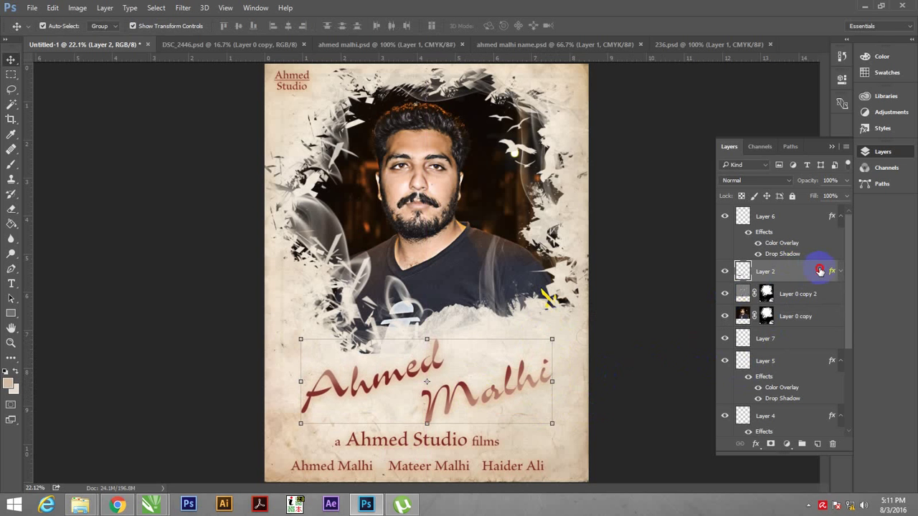
Set the title's drop shadow size to 43 px.
double_click(796, 281)
click(465, 268)
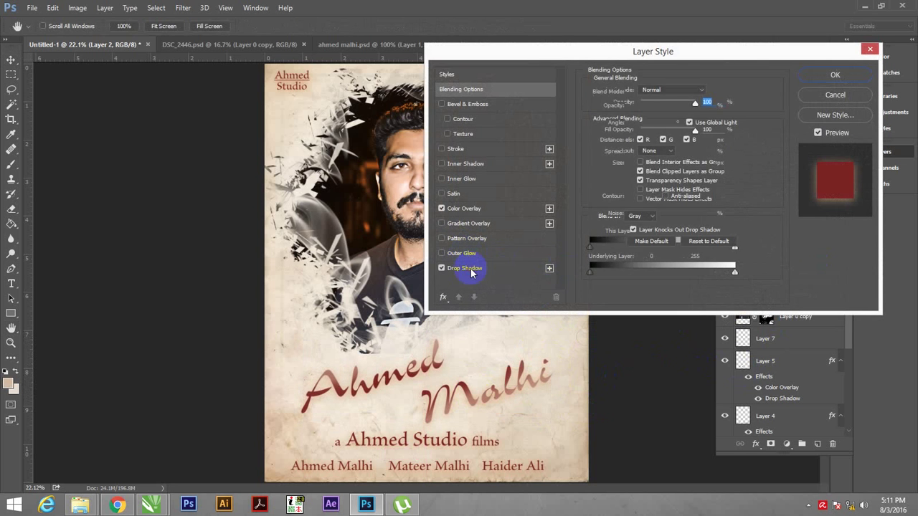
click(640, 165)
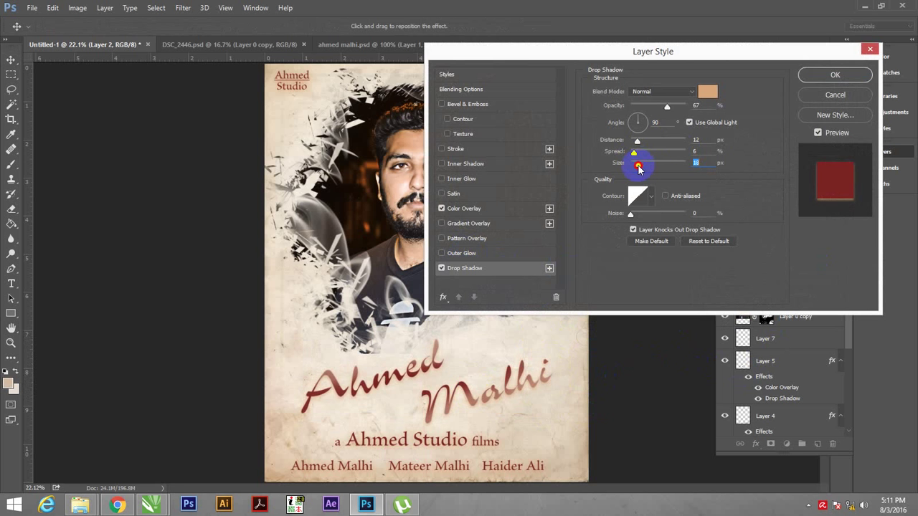
drag(639, 167, 643, 169)
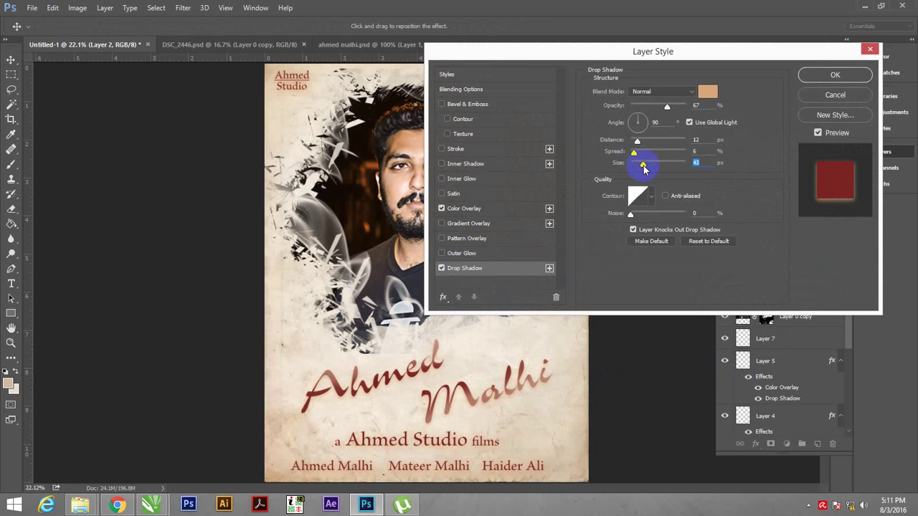
click(850, 75)
Enlarge the 'a Ahmed Studio films' line to about 106% and lower it slightly.
key(ctrl+minus)
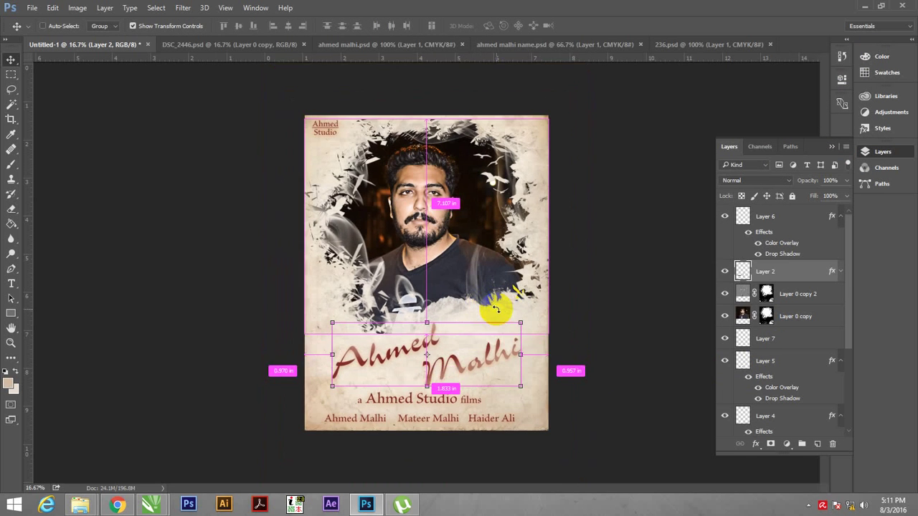
click(633, 316)
key(z)
drag(473, 341, 467, 332)
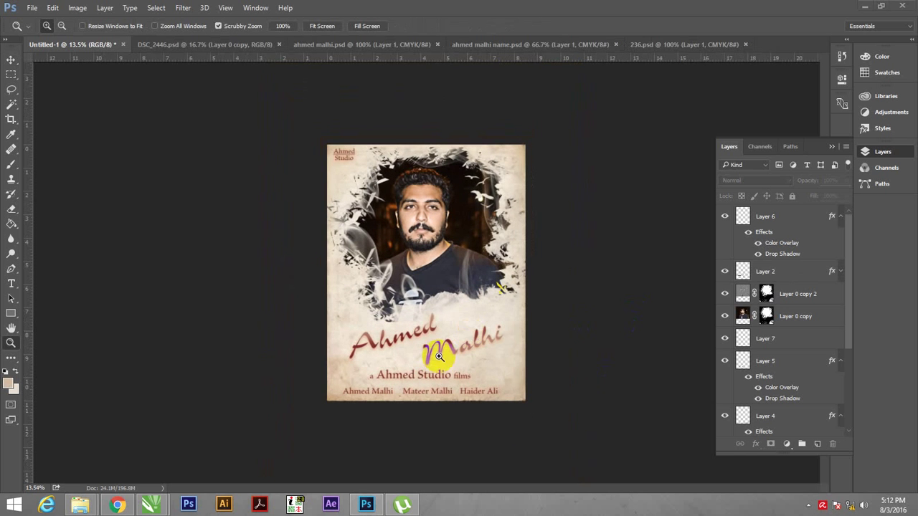
mouse_move(420, 348)
mouse_down()
mouse_move(439, 379)
mouse_move(409, 416)
mouse_move(444, 424)
mouse_up()
key(v)
click(443, 407)
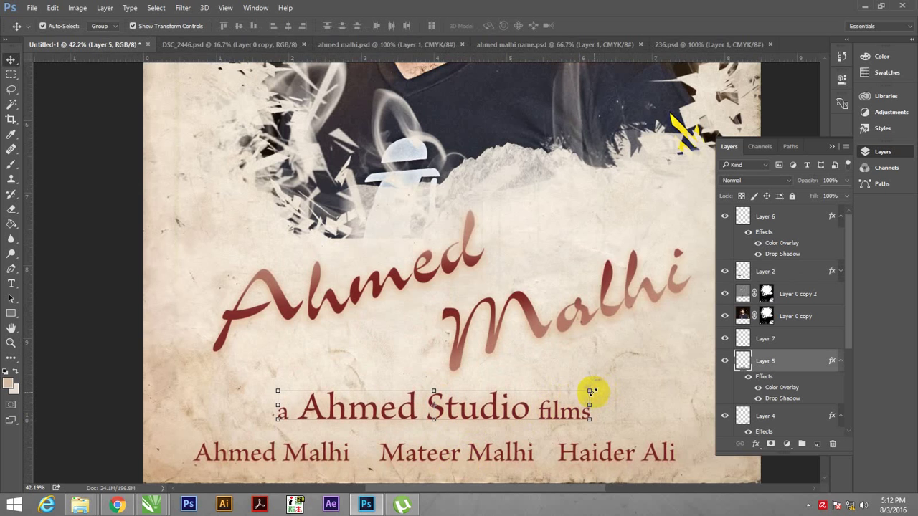
drag(589, 391, 581, 396)
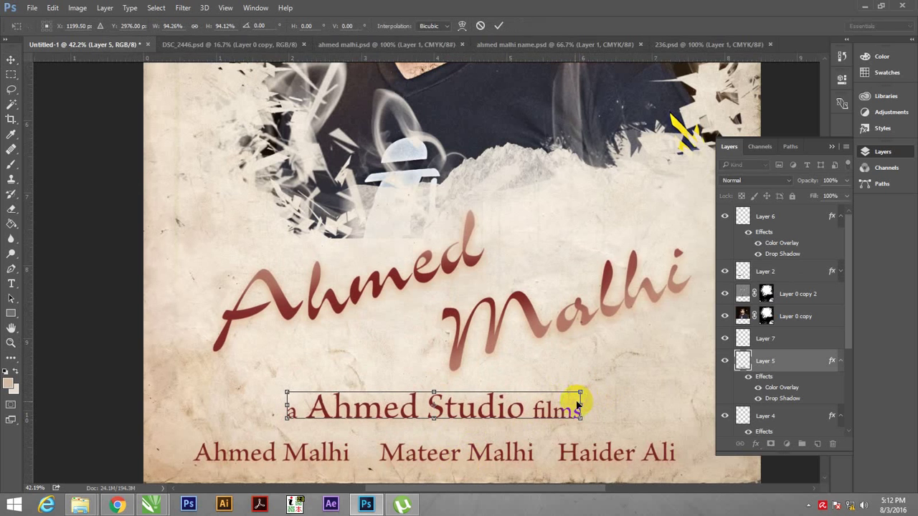
double_click(497, 411)
drag(492, 403, 492, 409)
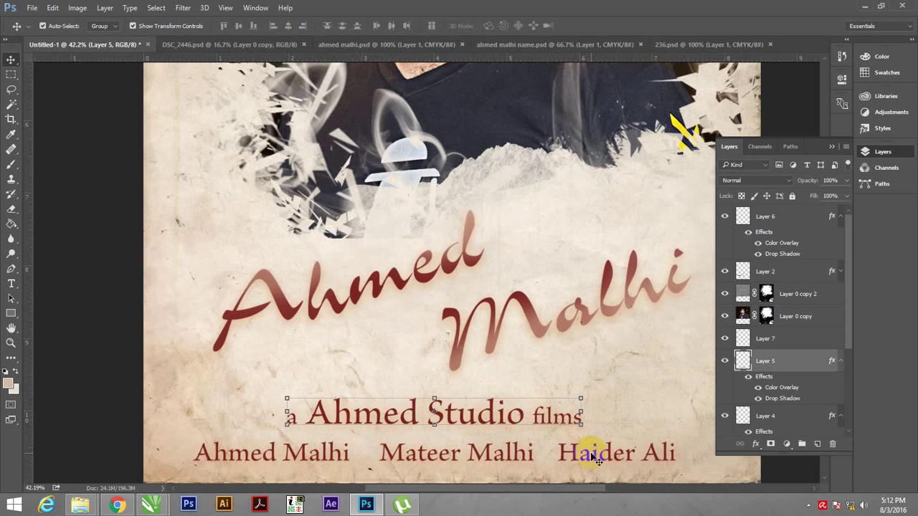
drag(581, 398, 592, 395)
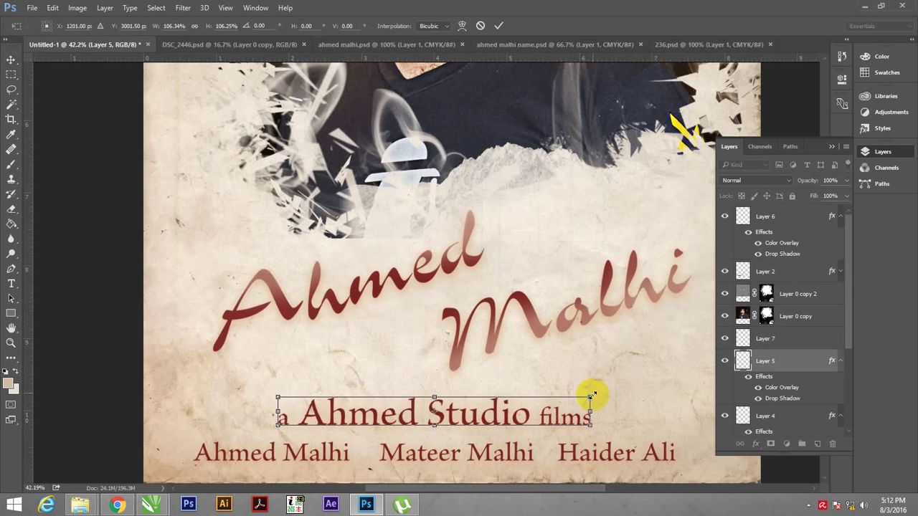
key(Return)
Merge Layer 6 through Layer 0 into a single Layer 6.
click(801, 223)
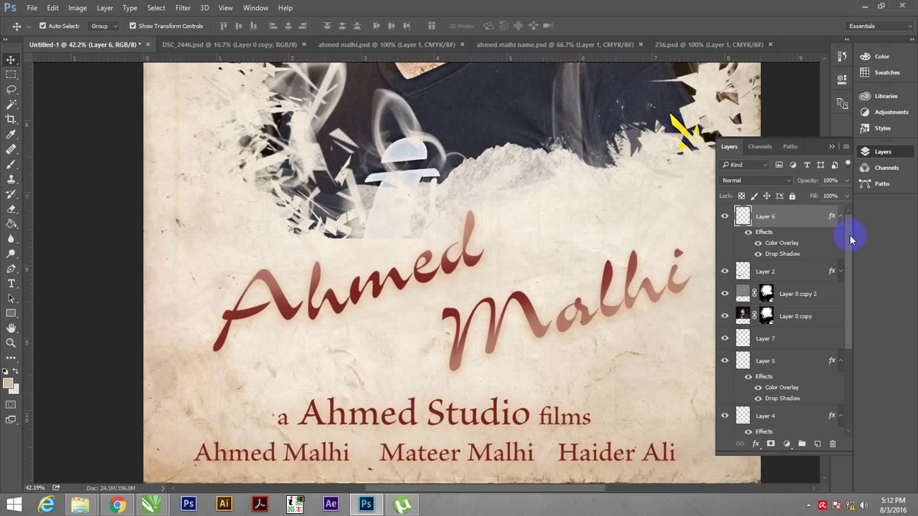
scroll(842, 323, down, 5)
shift+click(798, 426)
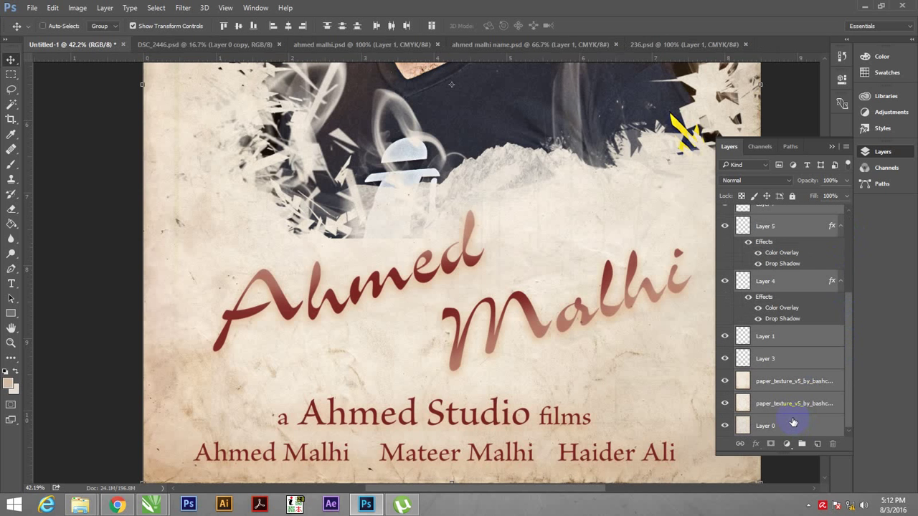
drag(793, 423, 742, 416)
key(ctrl+e)
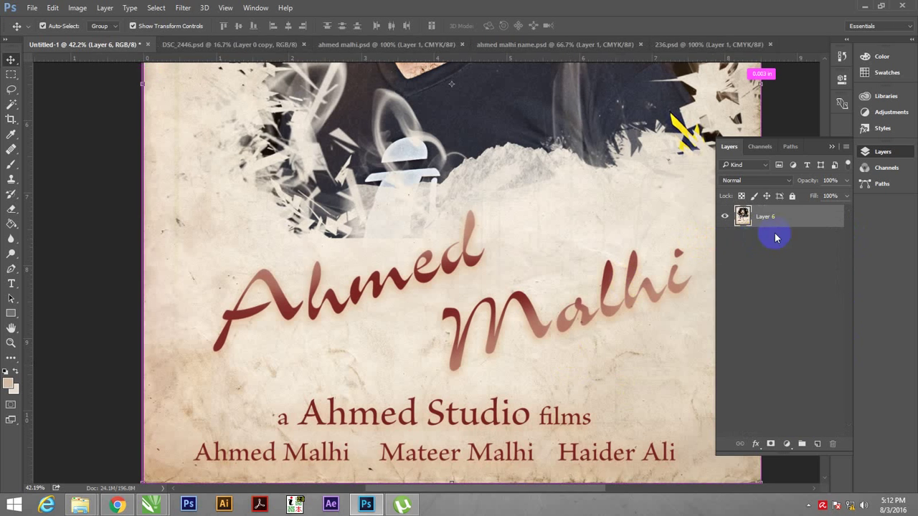
click(194, 8)
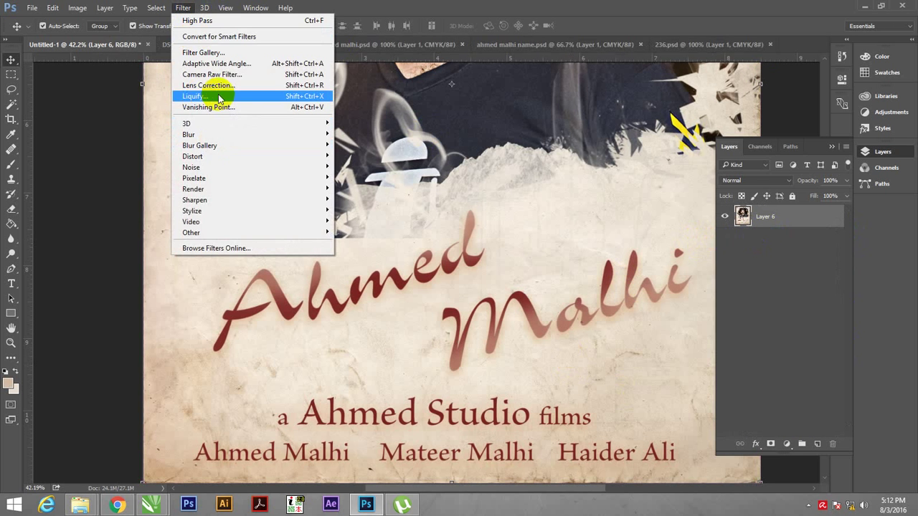
Apply Camera Raw with Contrast +10, Highlights +10, Shadows +8, Blacks +6, Clarity -3, Exposure 0.
click(216, 74)
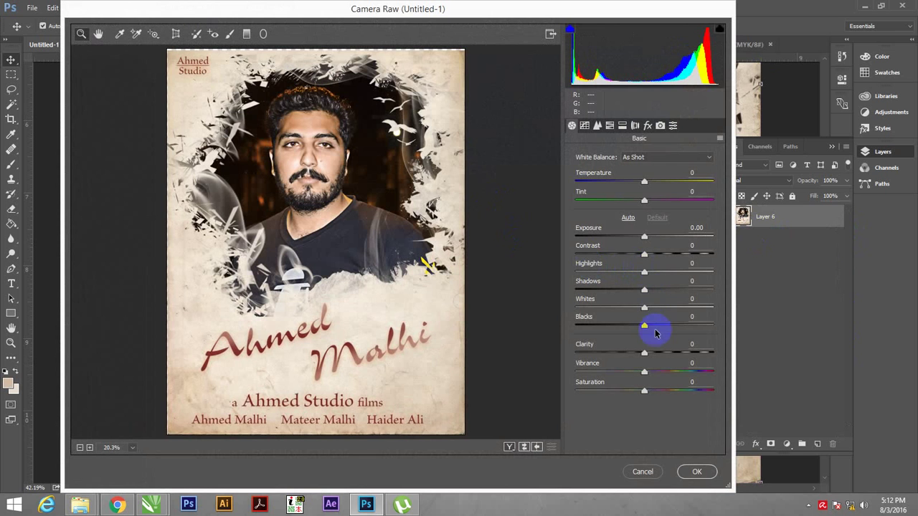
drag(644, 328, 658, 327)
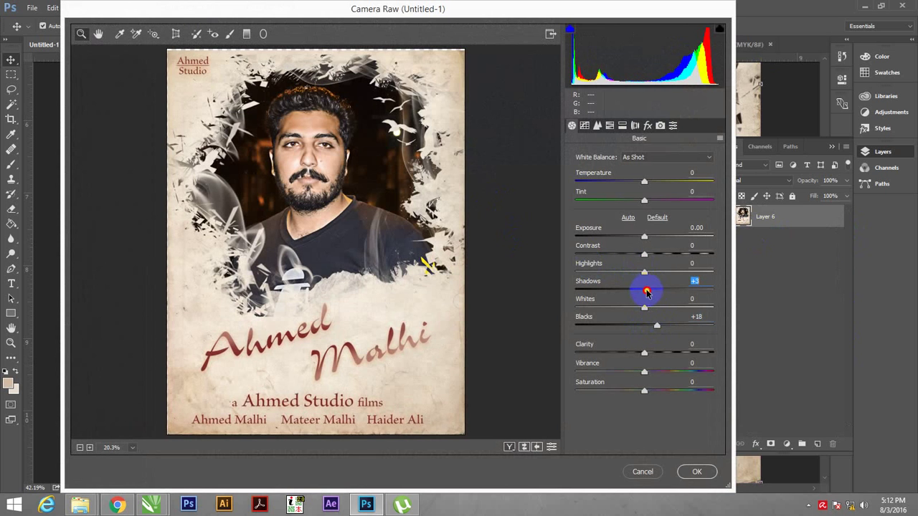
drag(646, 291, 658, 292)
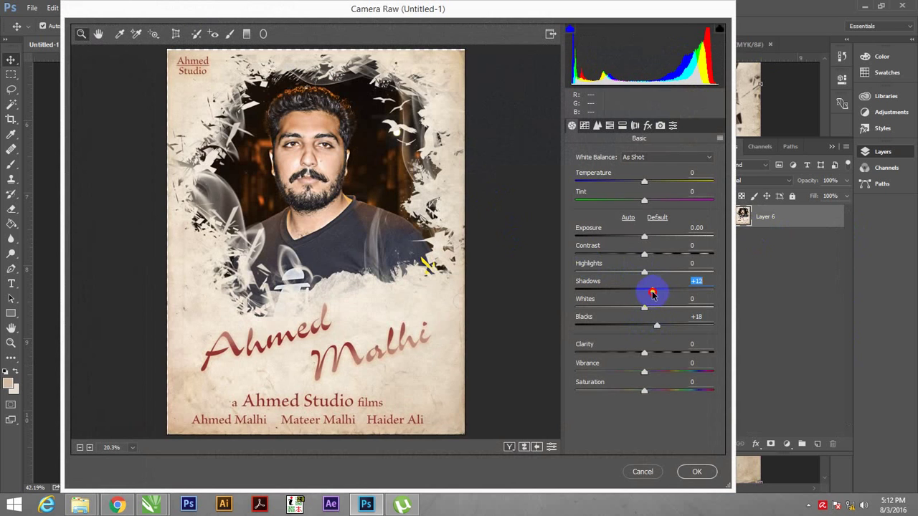
mouse_move(644, 275)
mouse_down()
mouse_move(654, 273)
mouse_move(660, 236)
mouse_move(643, 241)
mouse_up()
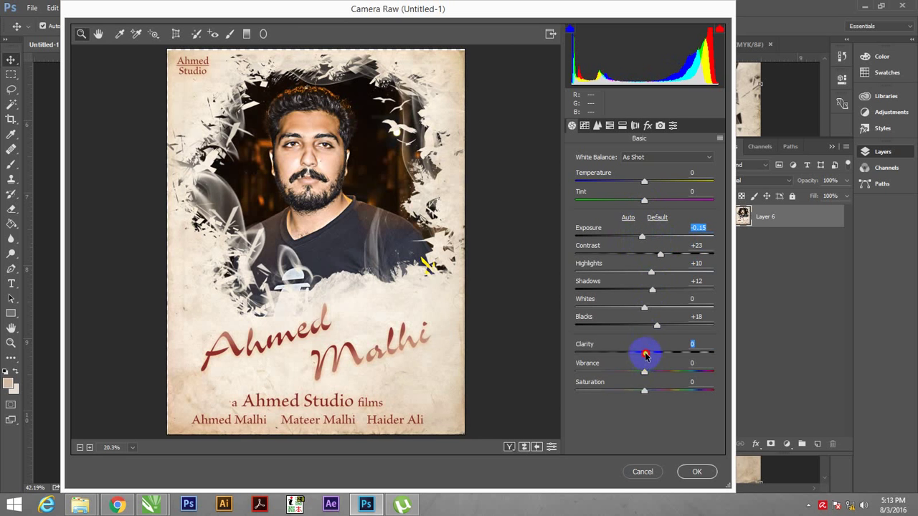
drag(651, 354, 643, 353)
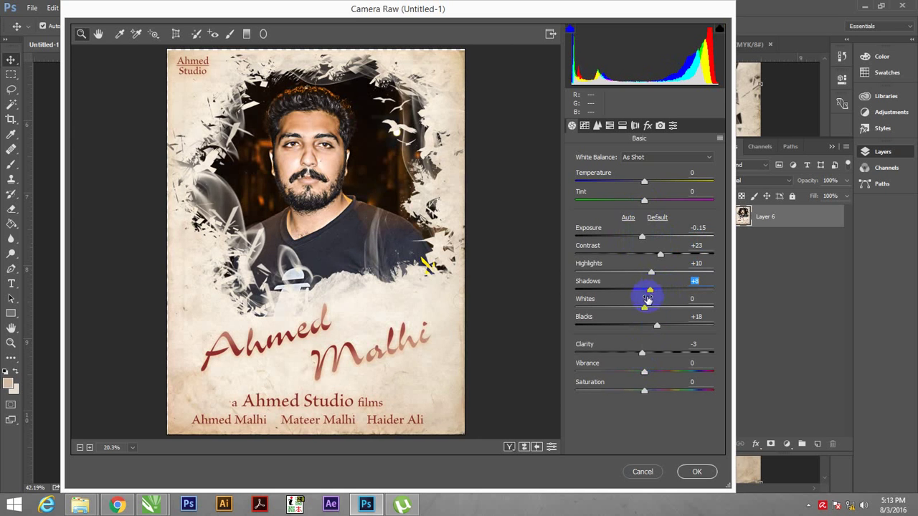
drag(650, 328, 648, 327)
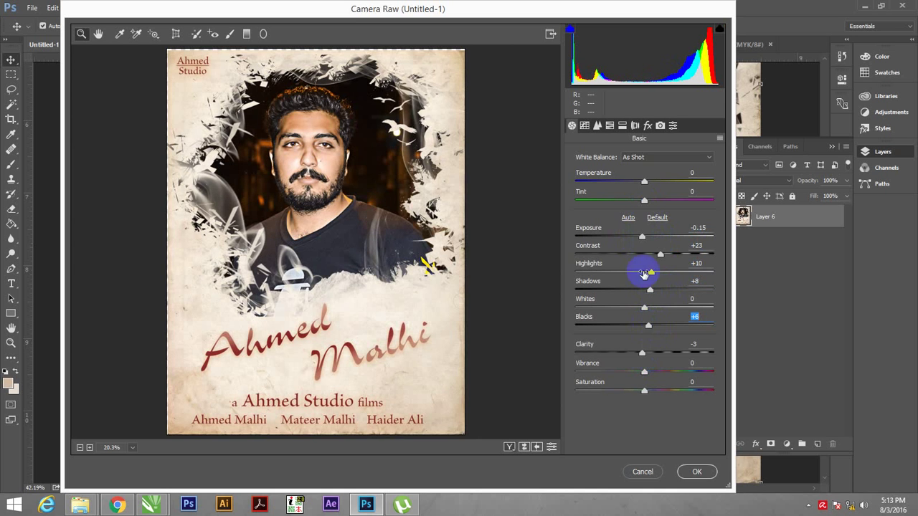
mouse_move(642, 236)
mouse_down()
mouse_move(657, 257)
mouse_move(605, 258)
mouse_move(651, 259)
mouse_move(655, 237)
mouse_move(633, 237)
mouse_move(648, 240)
mouse_up()
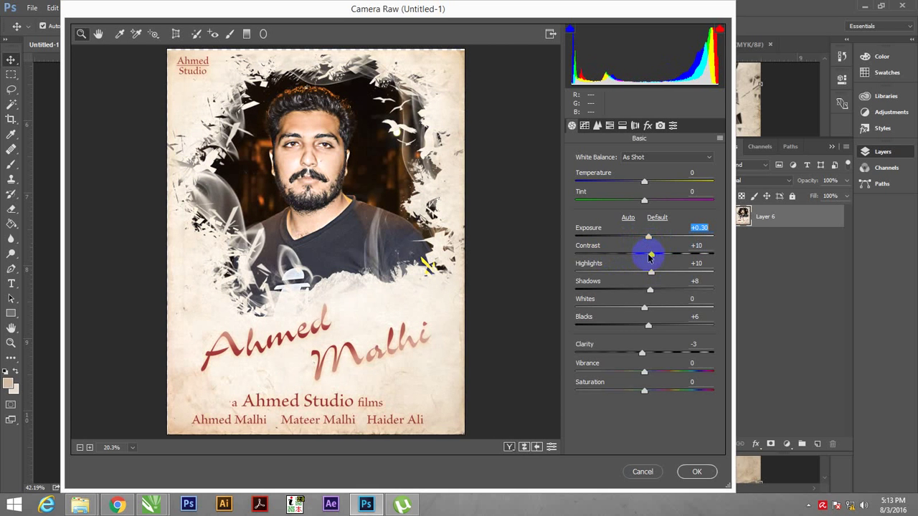
text(0)
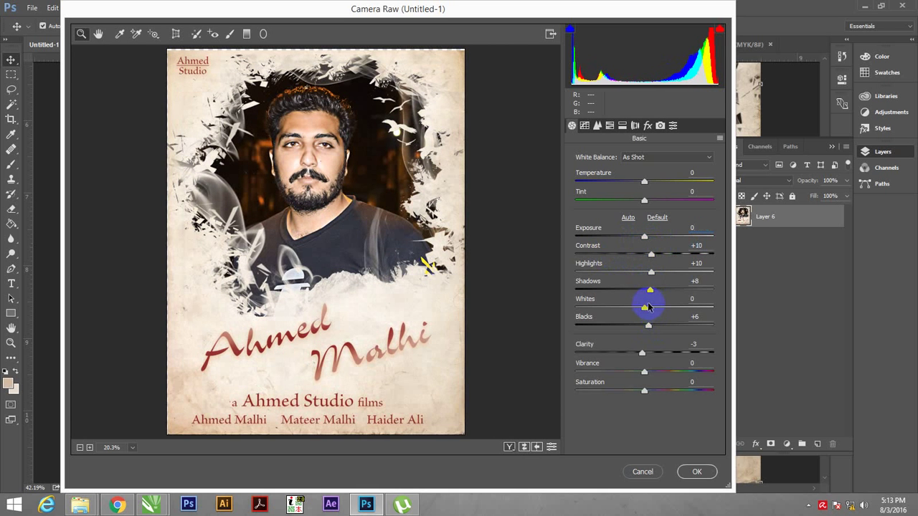
click(697, 471)
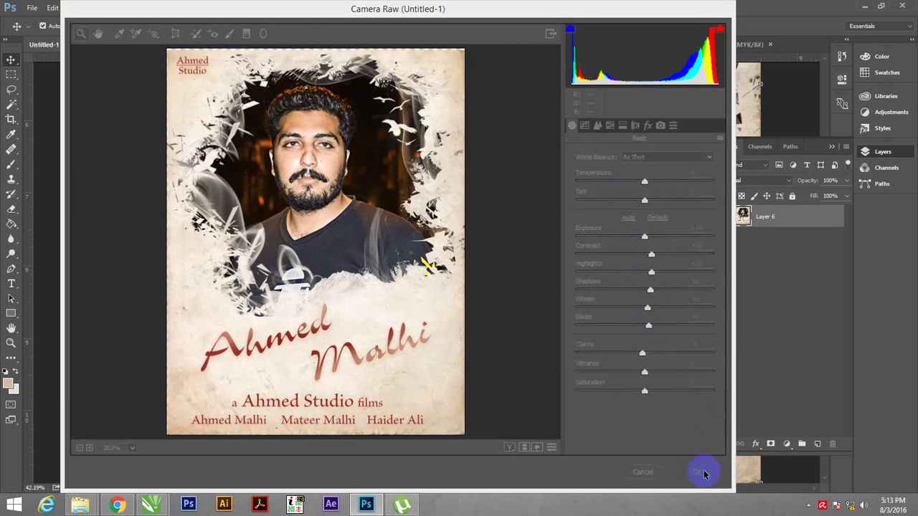
right_click(427, 279)
click(446, 288)
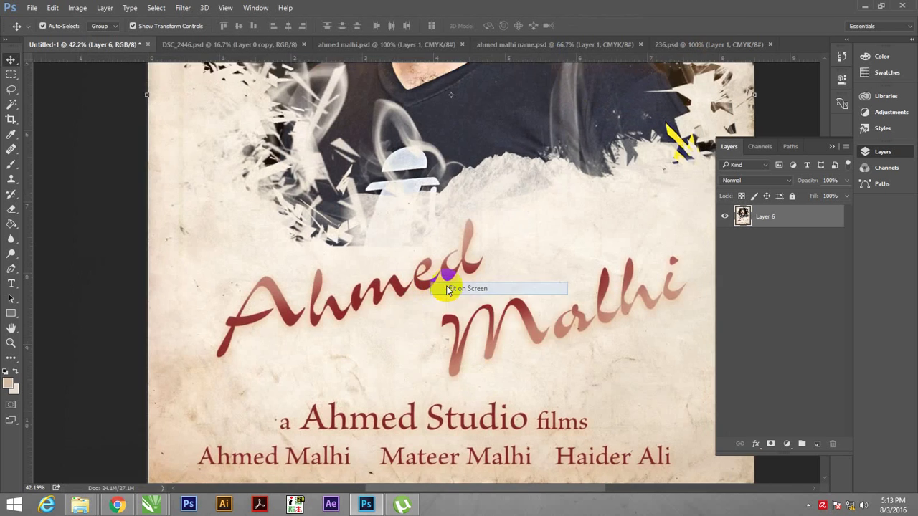
ctrl+click(551, 276)
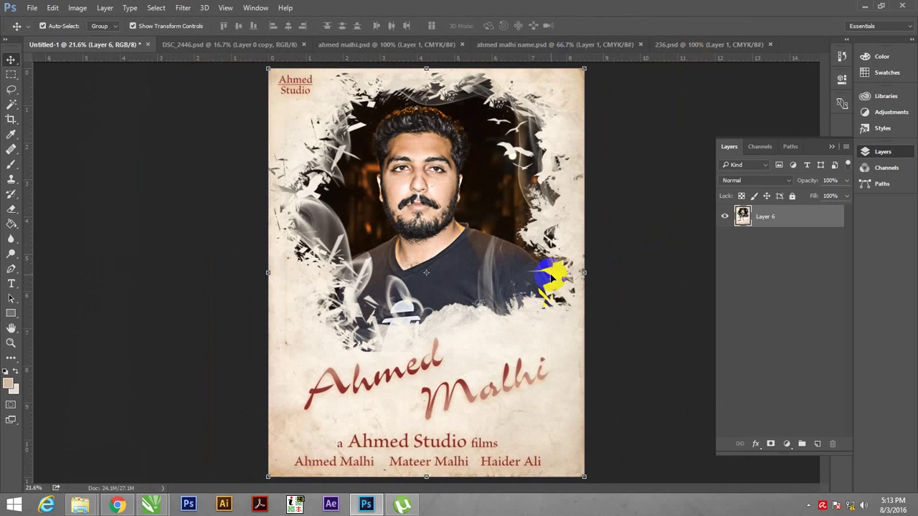
key(ctrl+z)
key(ctrl+z)
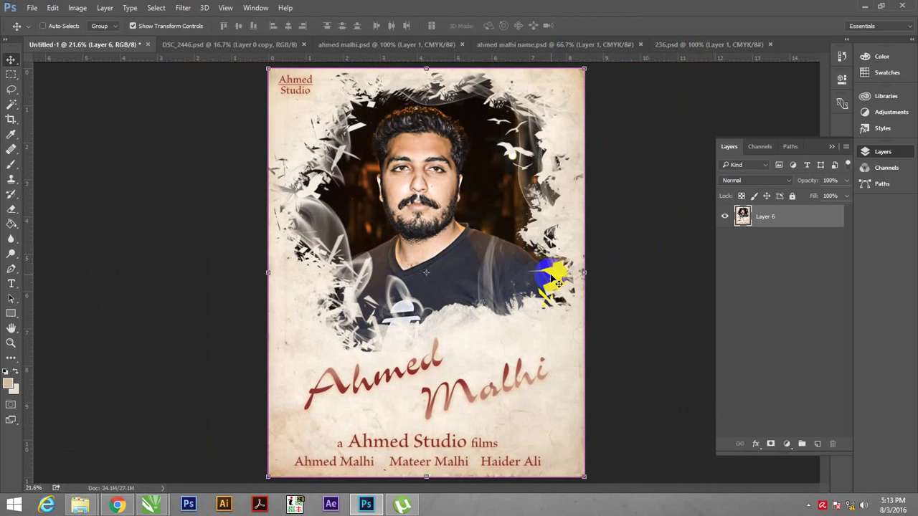
key(ctrl+z)
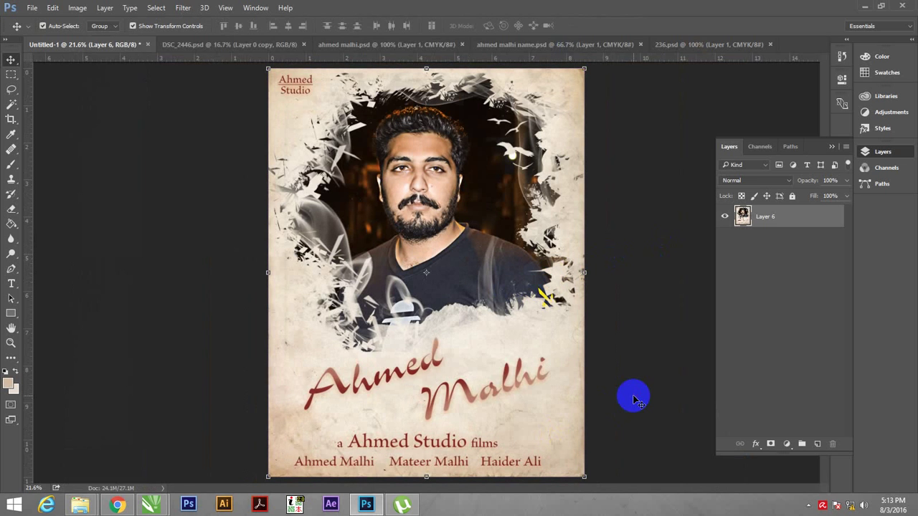